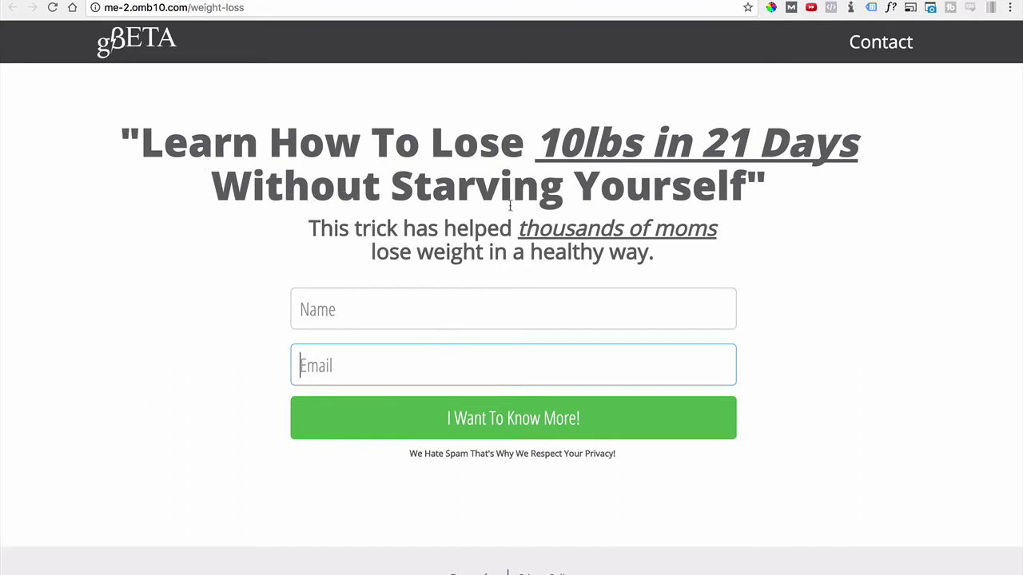
left_click(376, 320)
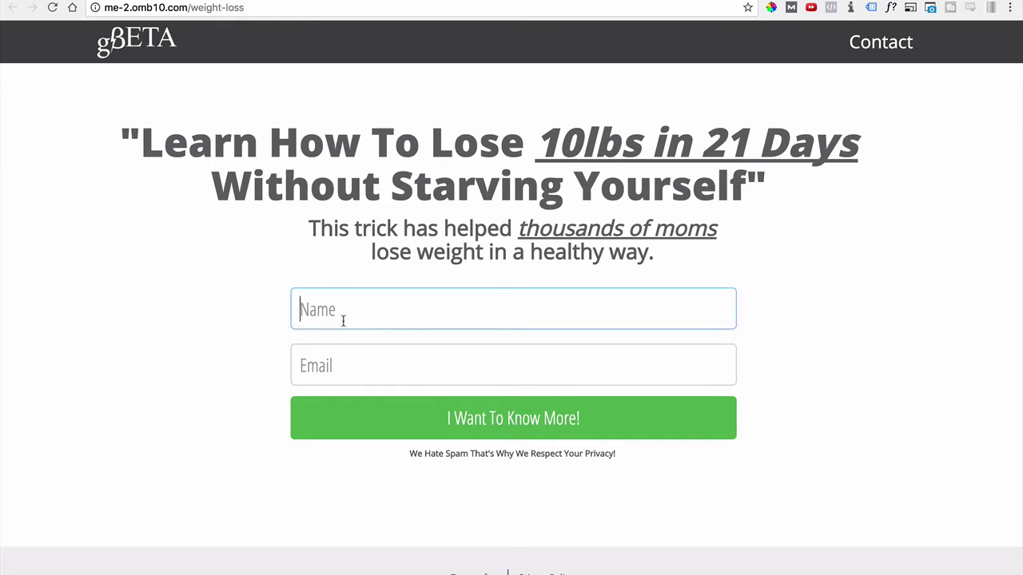
left_click(352, 310)
left_click(319, 370)
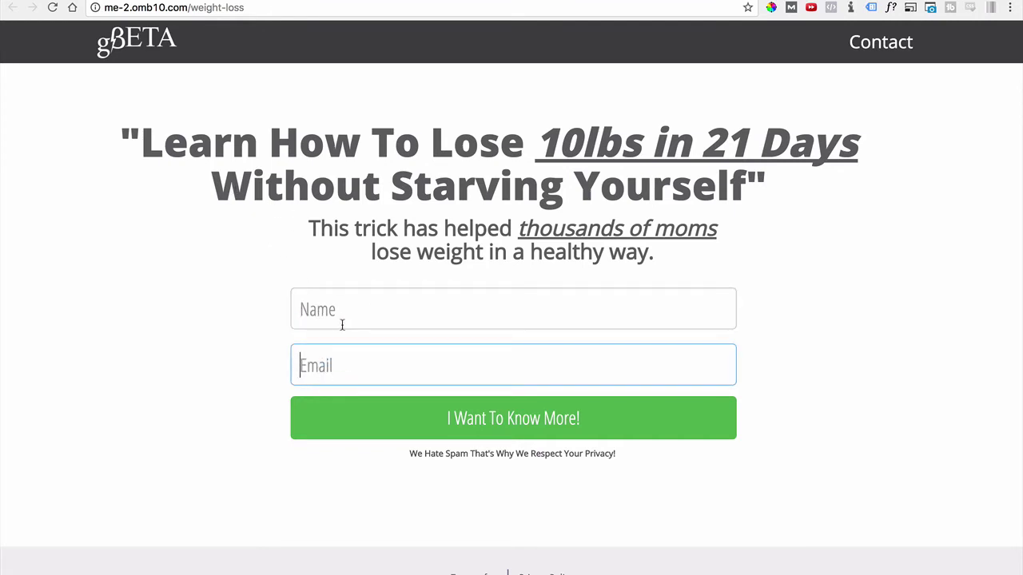
left_click(324, 309)
left_click(315, 317)
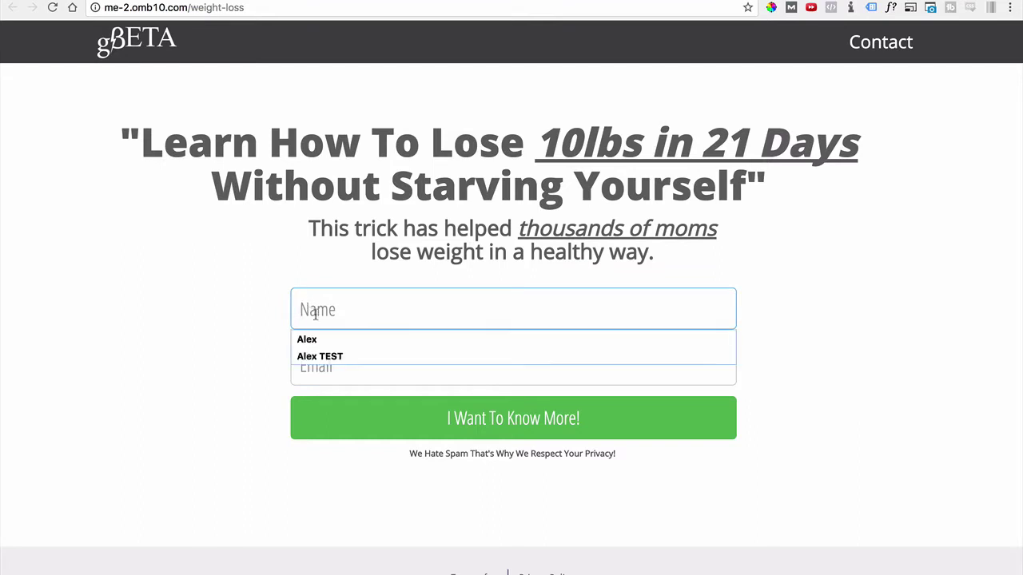
left_click(328, 380)
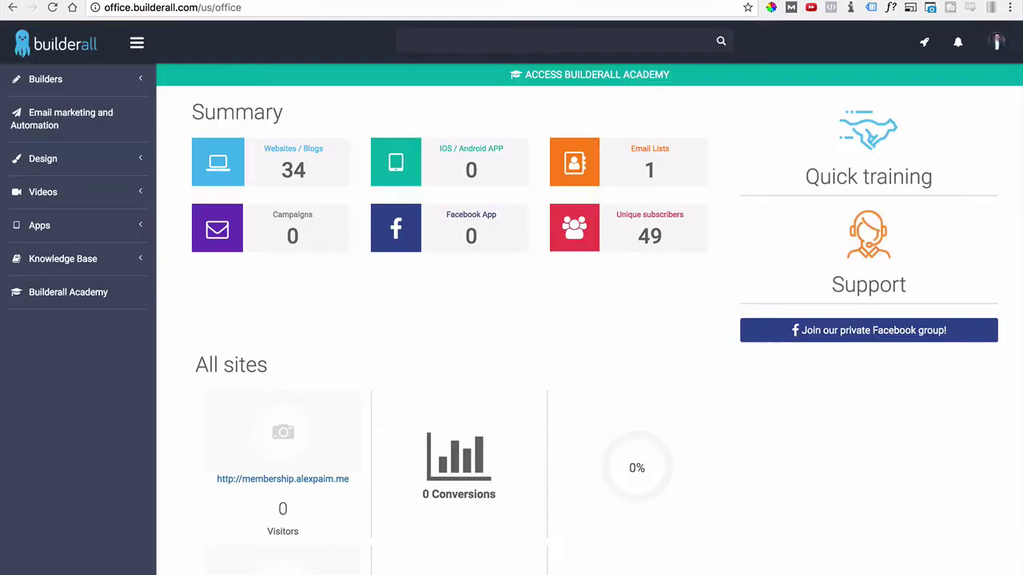
Step: Open the weight-loss site from the Drag n Drop Site Builder's site list for editing
left_click(38, 83)
left_click(45, 105)
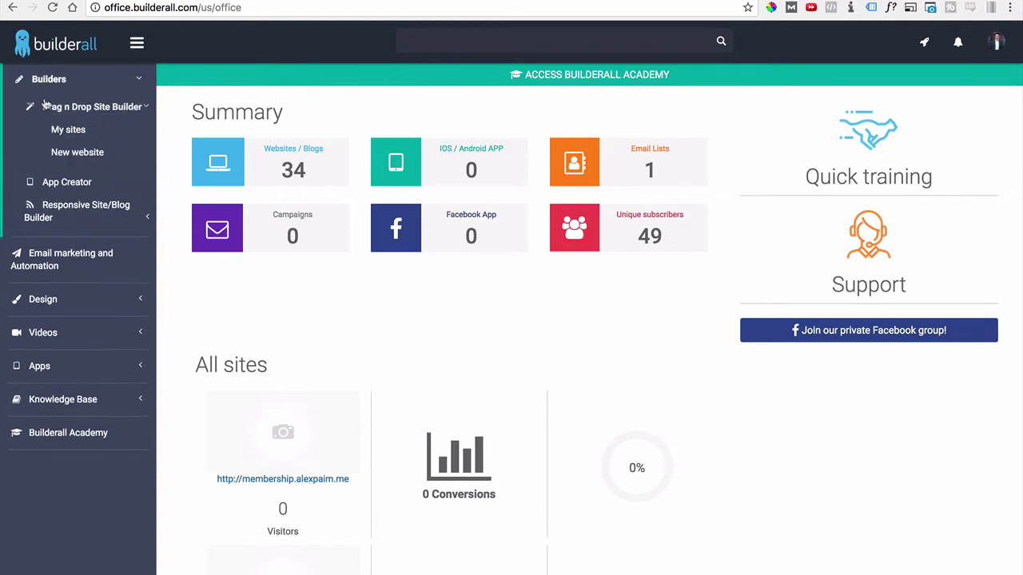
left_click(64, 130)
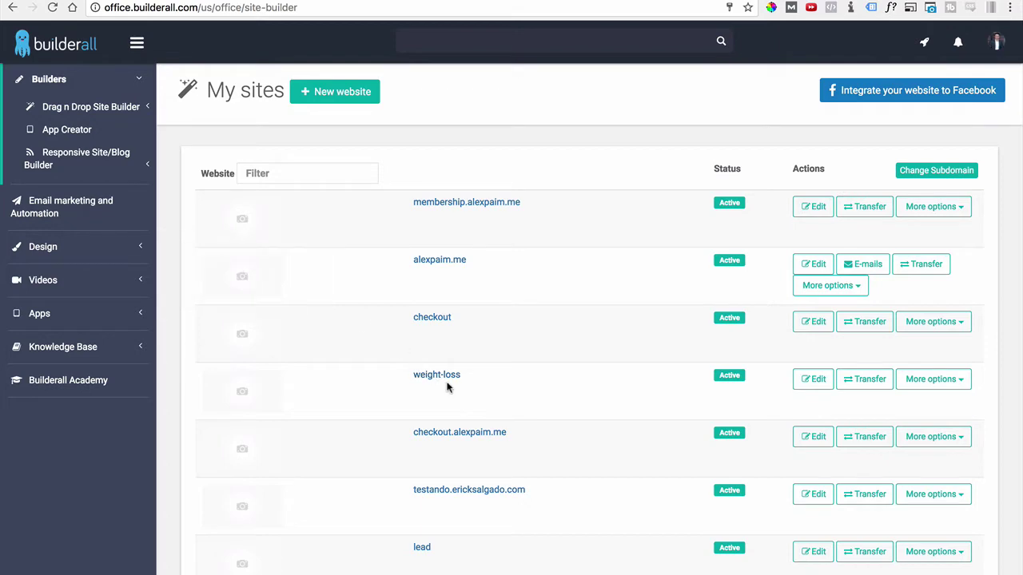
left_click(803, 381)
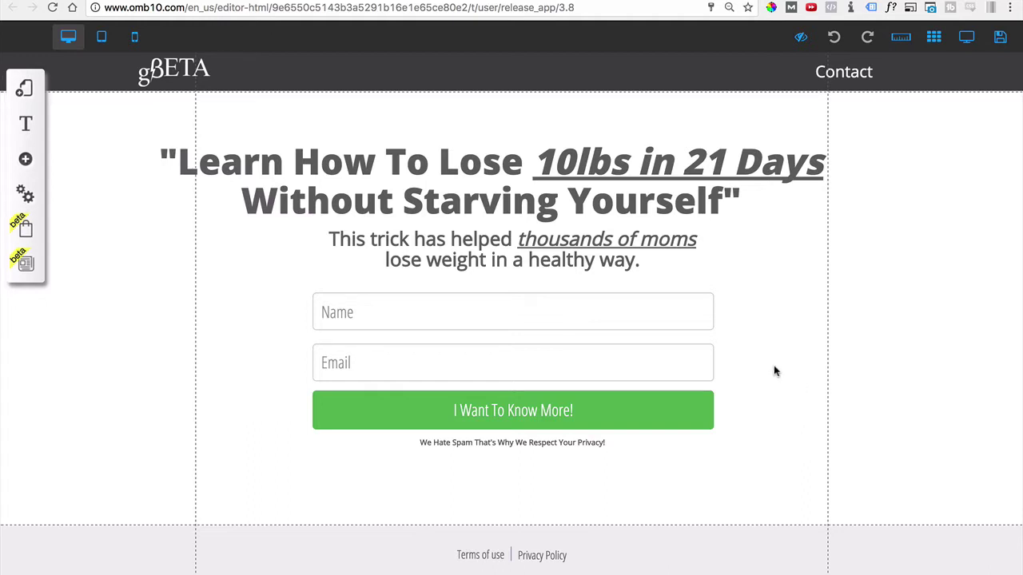
Step: Check which MailingBoss lists the opt-in form can be connected to, and close the configuration without choosing one
left_click(675, 352)
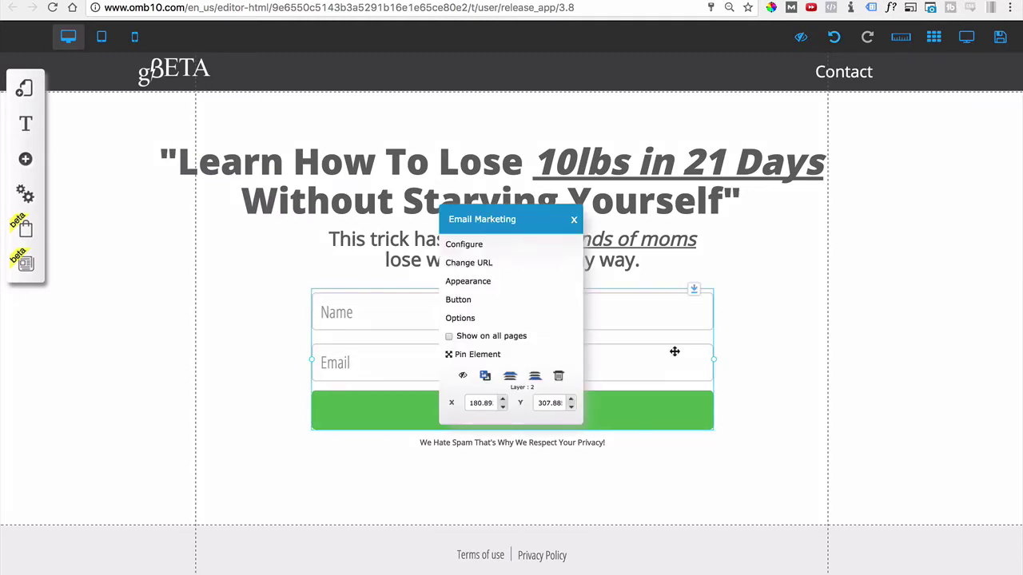
left_click(463, 244)
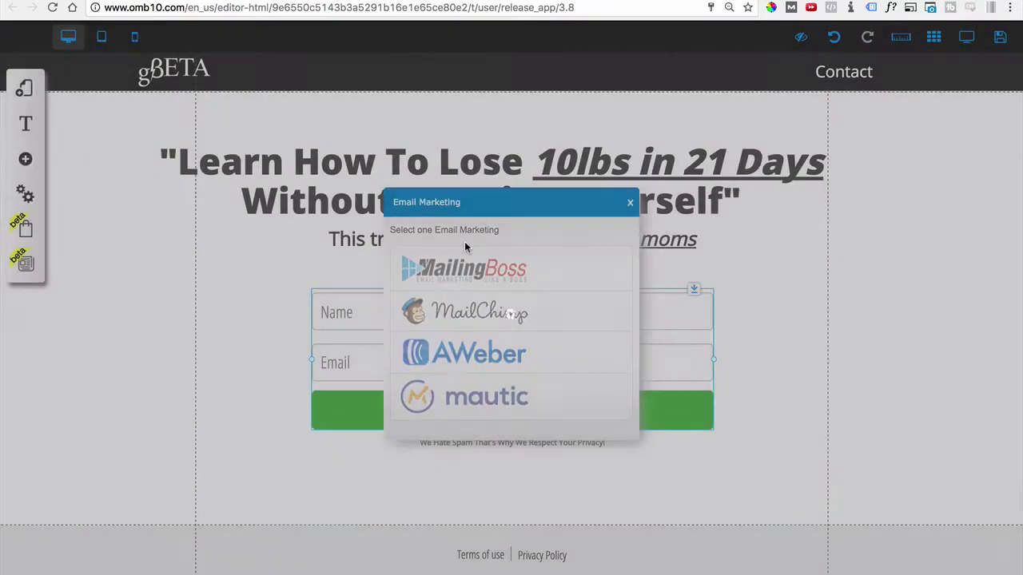
left_click(478, 267)
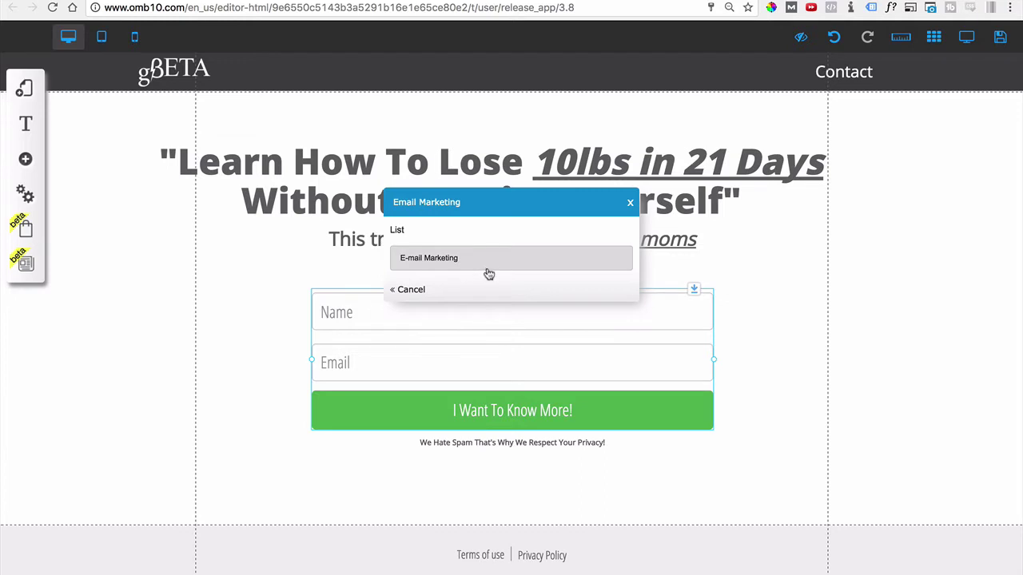
left_click(630, 202)
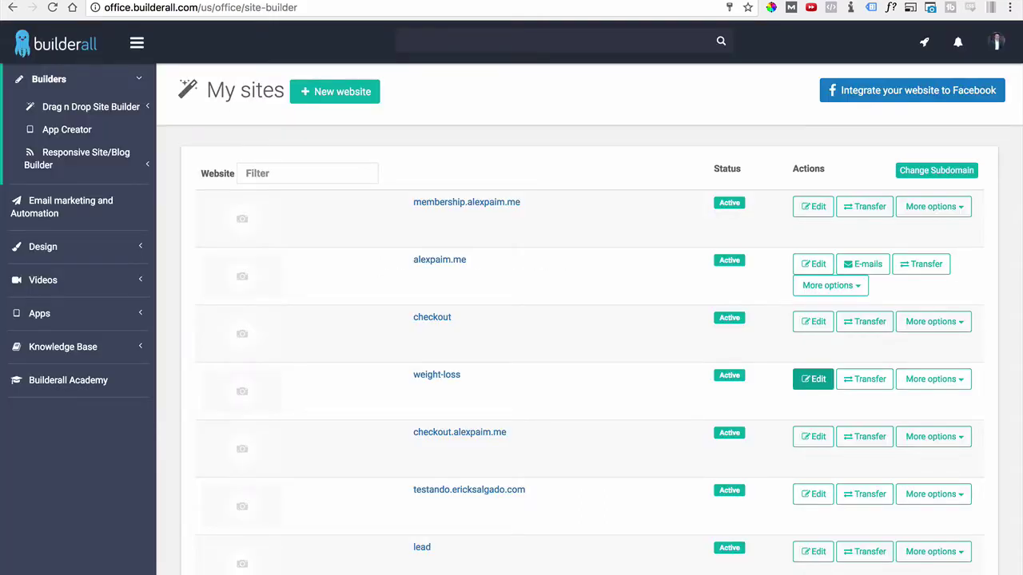
Step: Open the Email marketing and Automation area and review the campaign, list, segment and subscriber counts on its dashboard
left_click(52, 218)
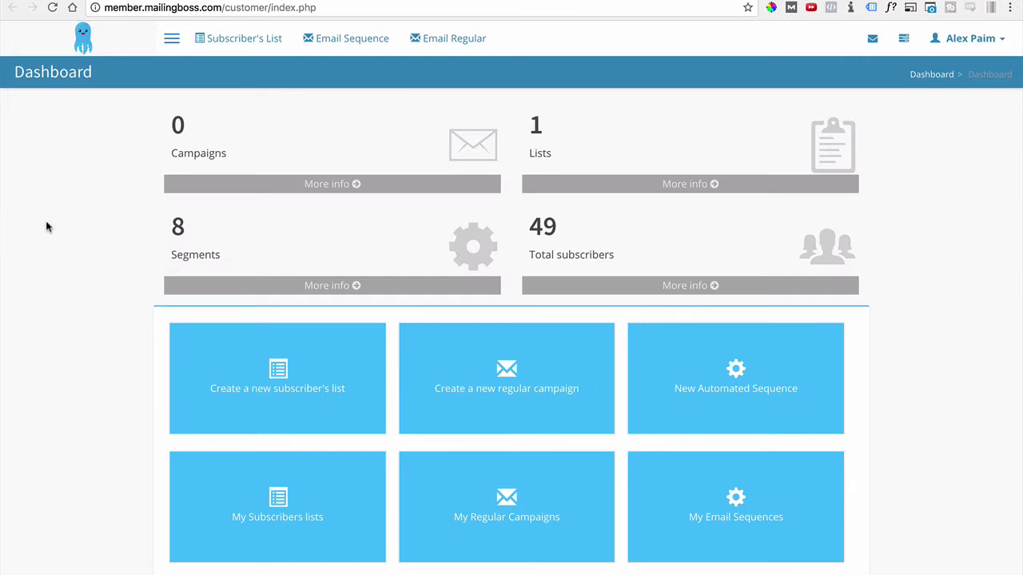
left_click_drag(186, 131, 153, 130)
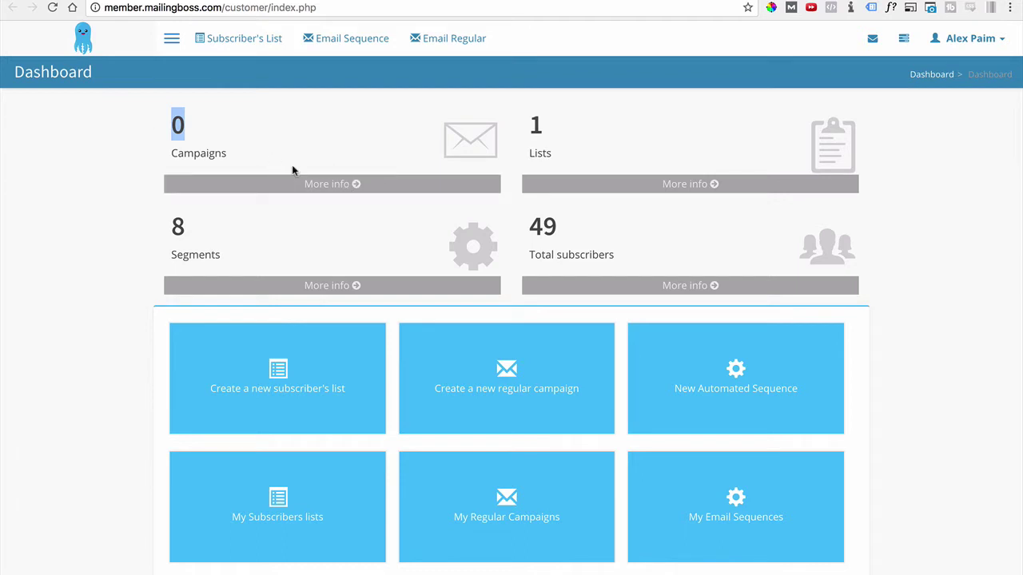
left_click(226, 141)
double_click(536, 125)
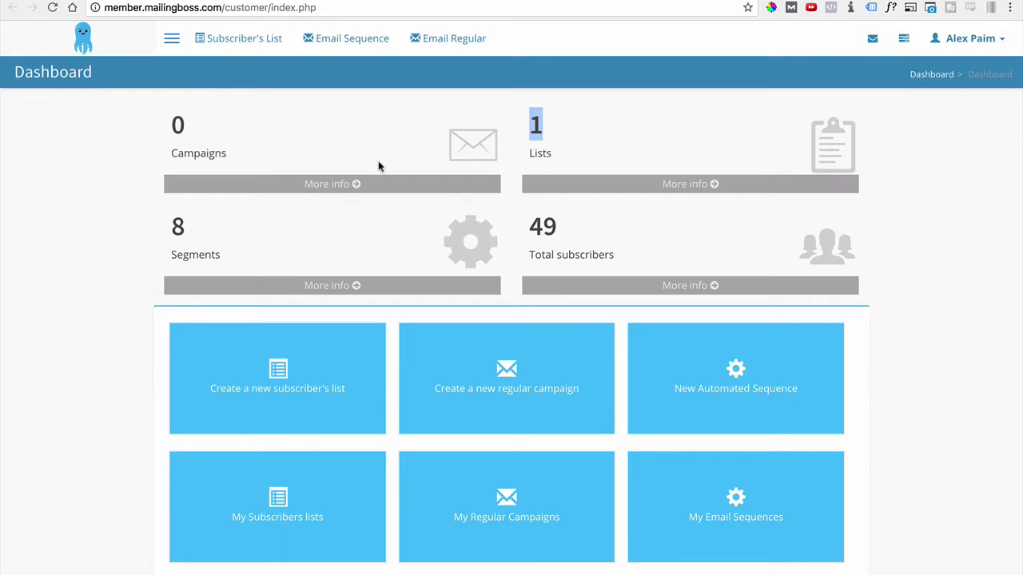
left_click_drag(185, 231, 170, 228)
left_click_drag(558, 228, 543, 226)
left_click(562, 230)
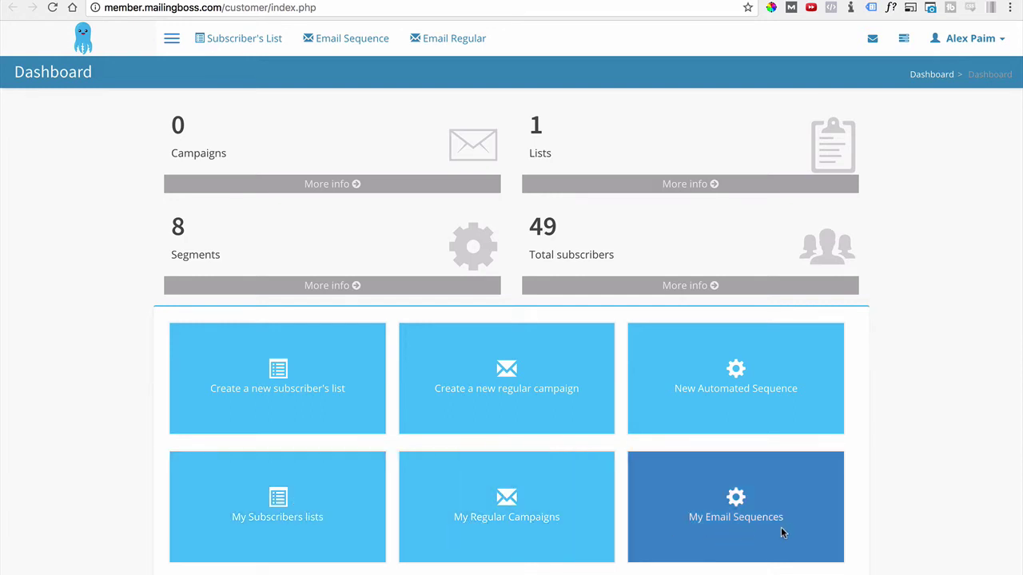
Step: Start a new subscriber's list with both its name and display name set to Weight Loss
left_click(281, 381)
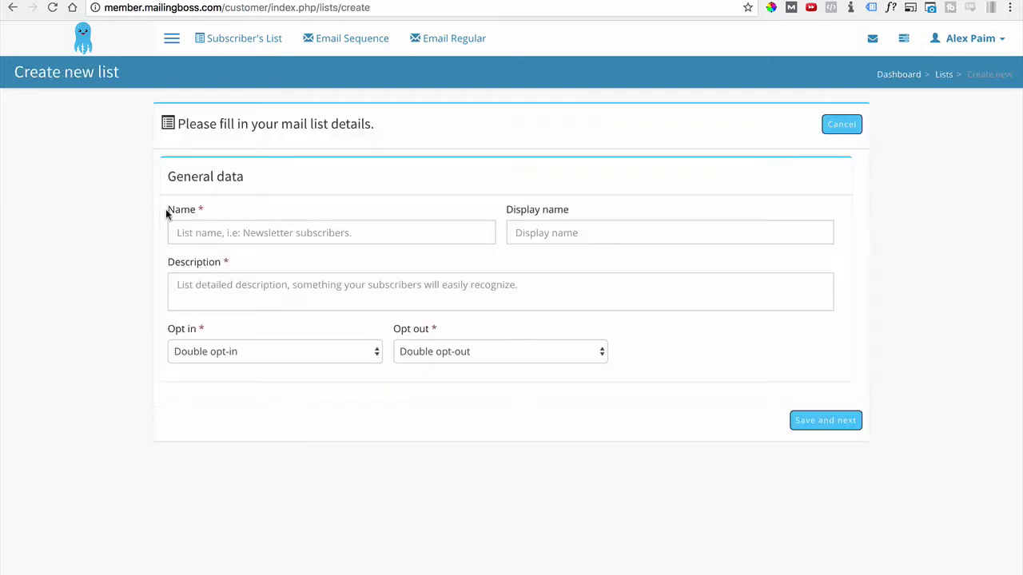
left_click(205, 233)
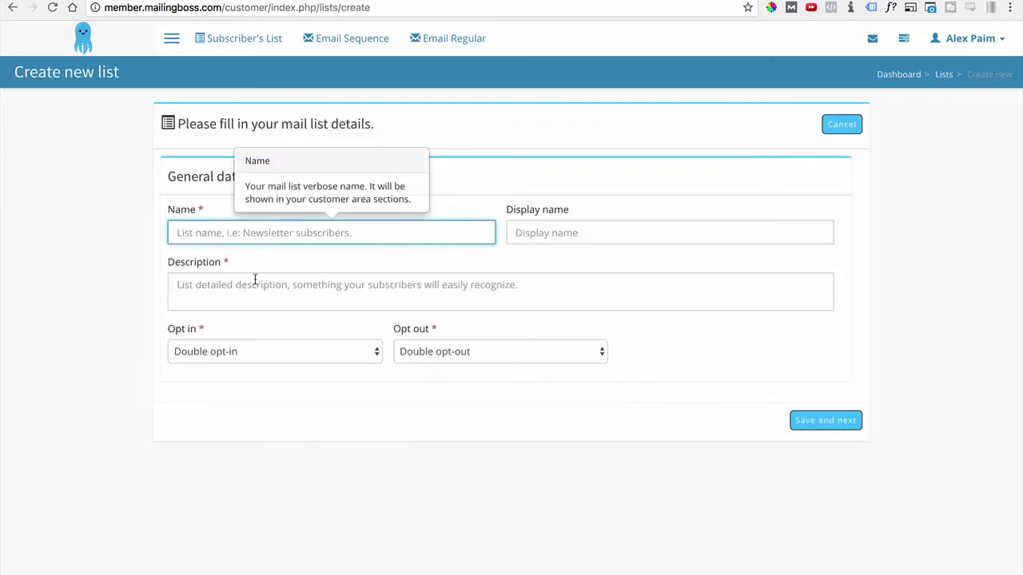
type("Weight")
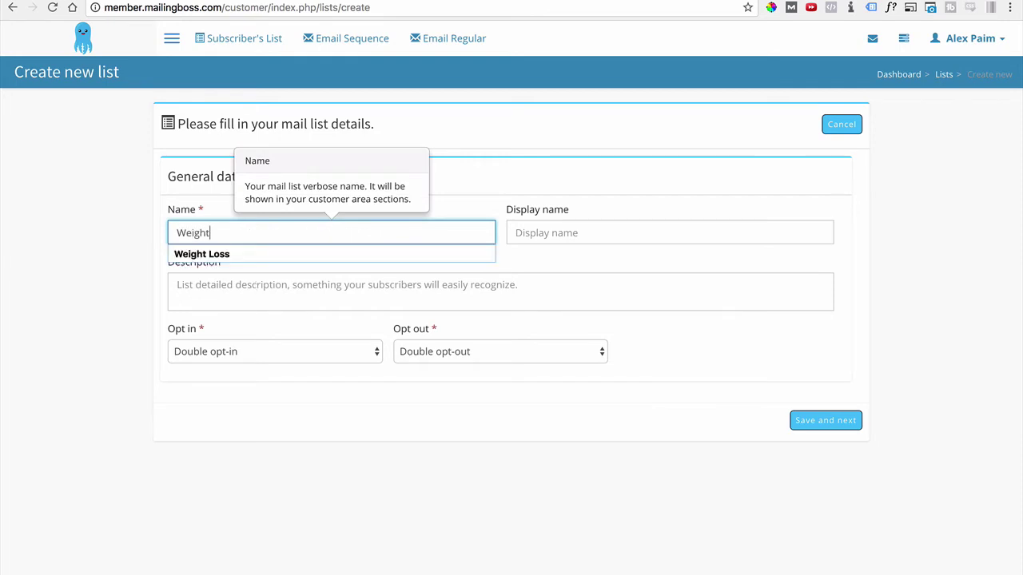
key("Down")
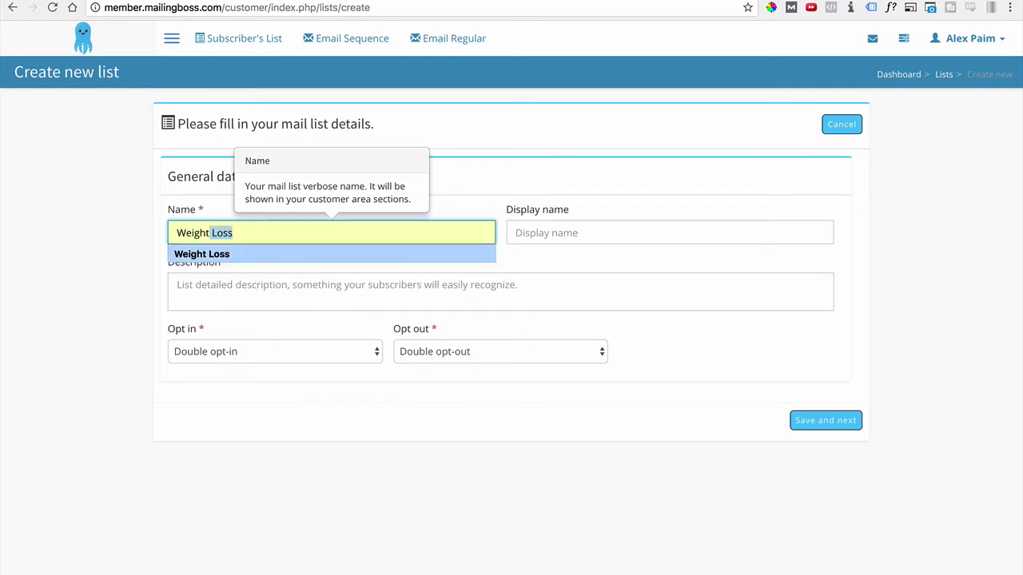
key("Tab")
left_click_drag(249, 232, 133, 233)
key("ctrl+c")
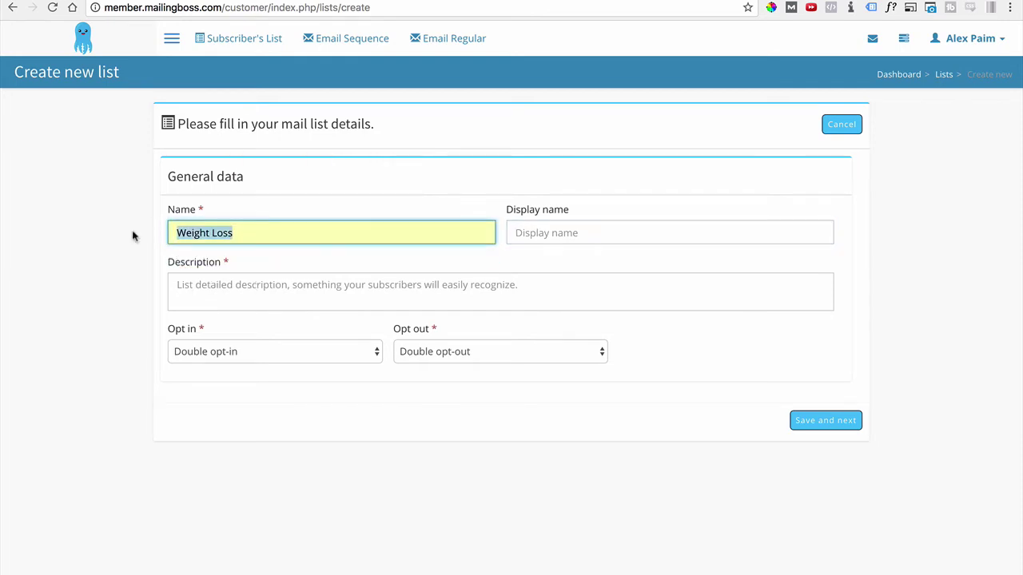
left_click(568, 230)
key("ctrl+v")
left_click(534, 254)
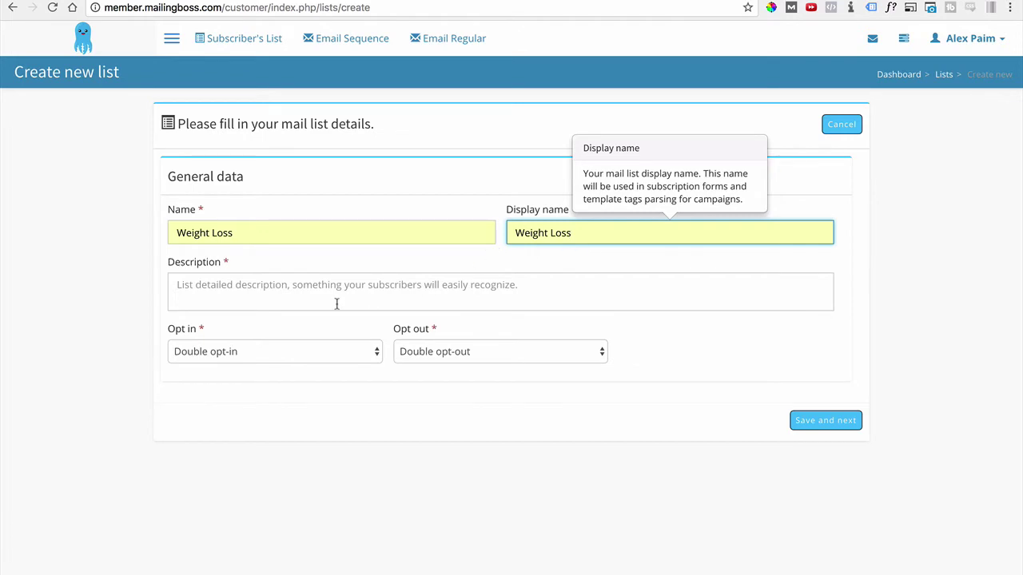
Step: Enter "Get tips to lose weight." as the description of the new list
left_click(296, 292)
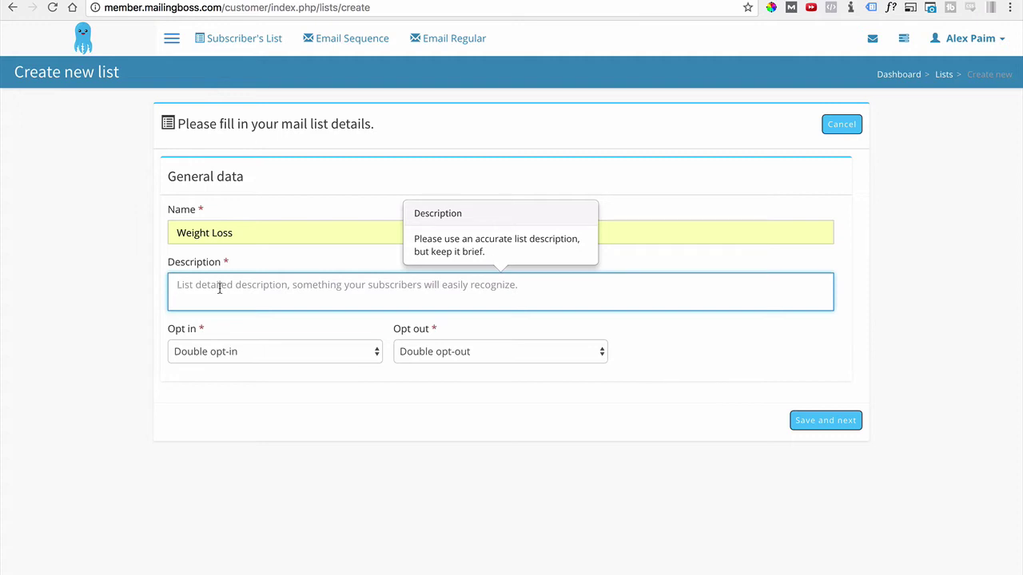
type("Get tips to lose weight.")
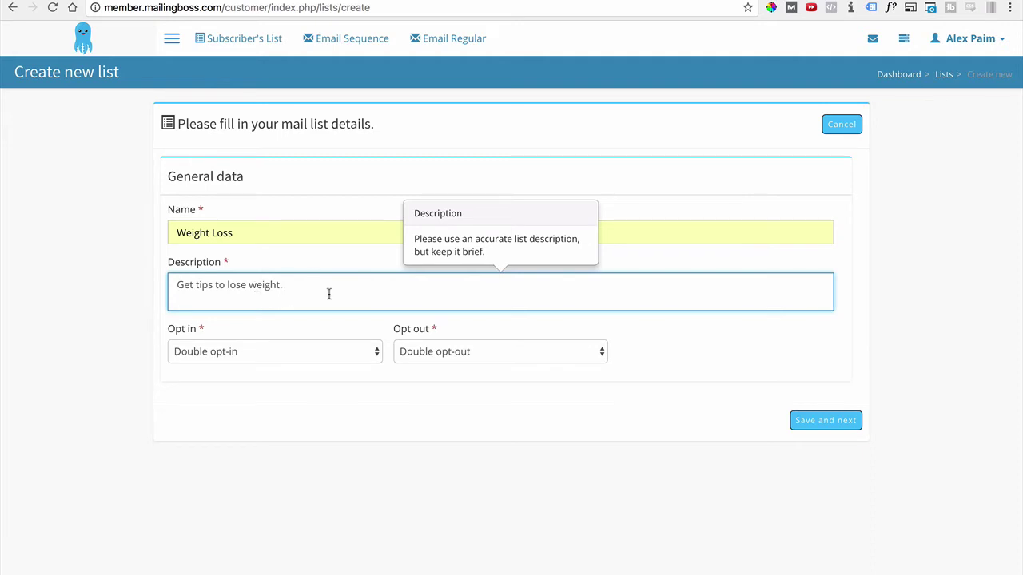
left_click(338, 419)
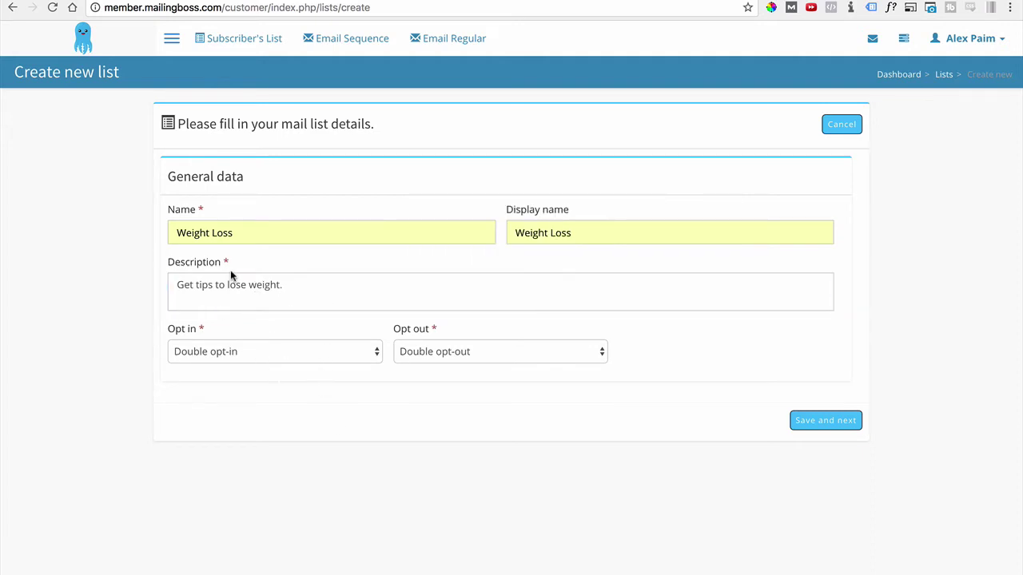
Step: Keep Double opt-in, set the opt-out to Single opt-out, and save the list details to continue
left_click(211, 358)
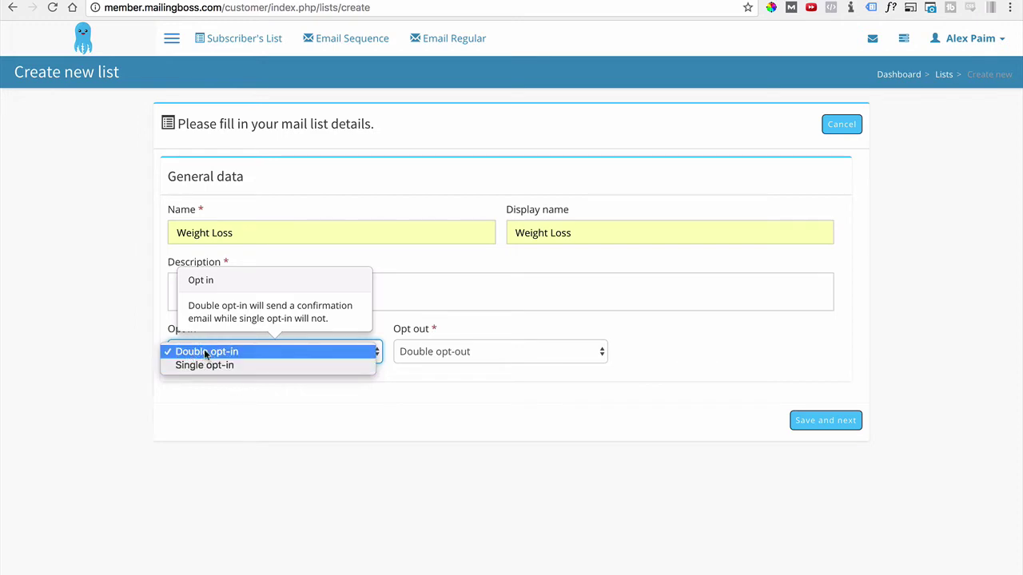
left_click(417, 374)
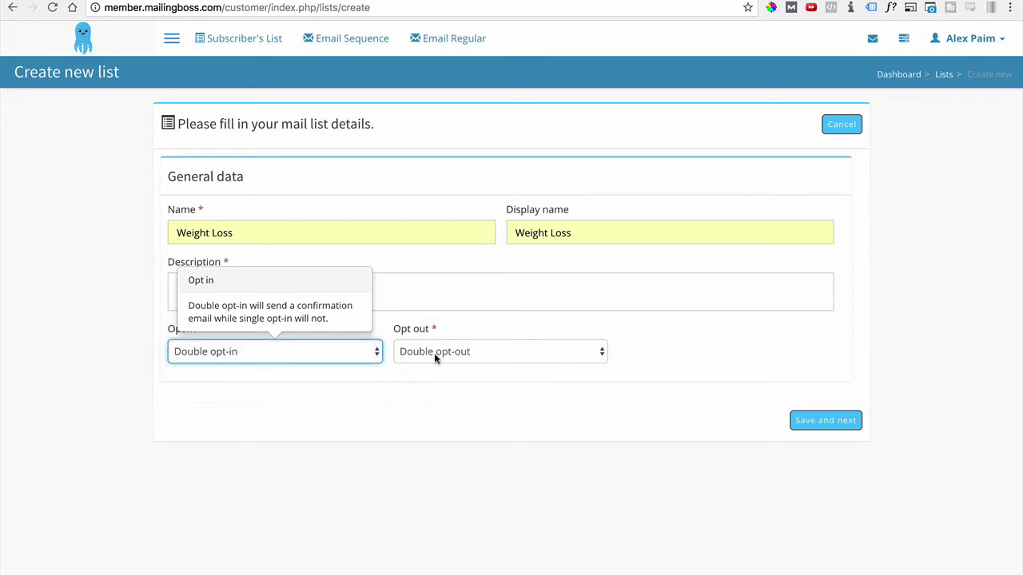
left_click(424, 352)
left_click(416, 365)
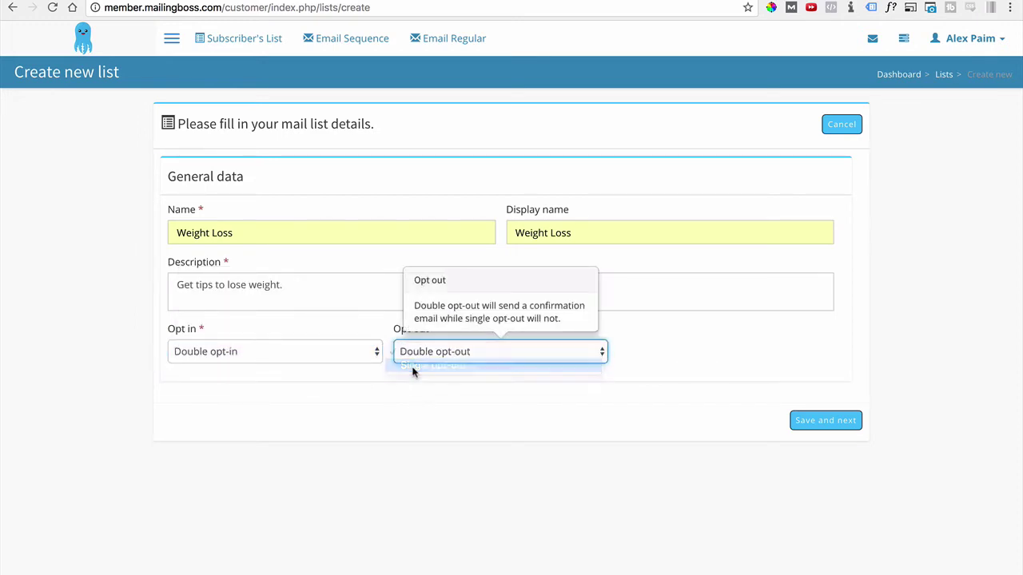
left_click(470, 411)
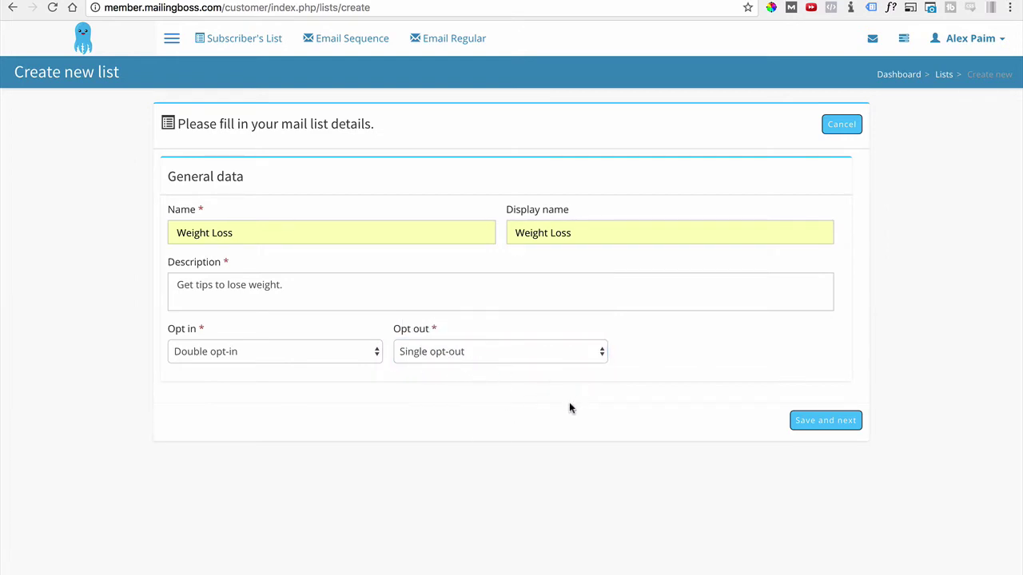
left_click(811, 424)
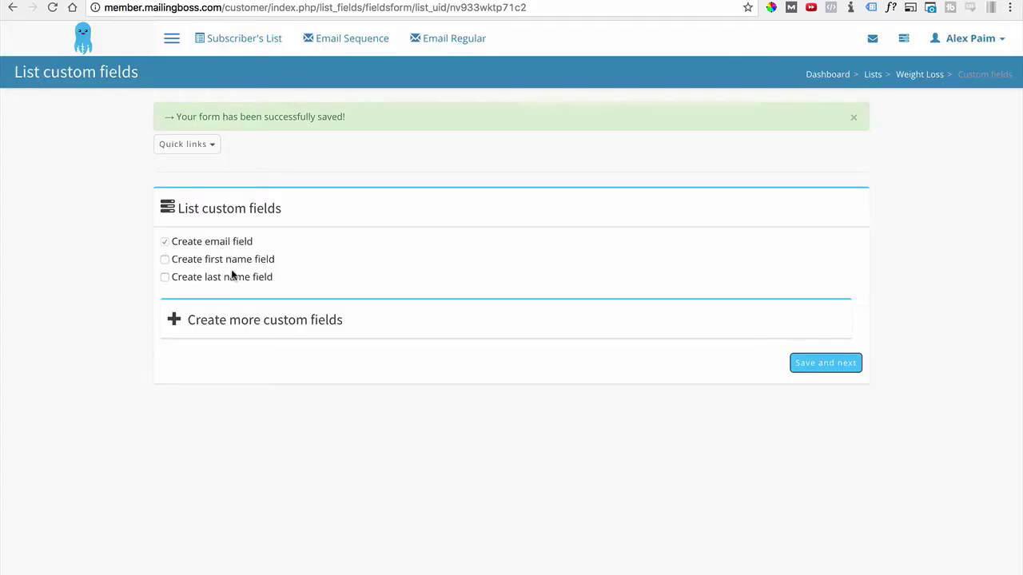
Step: Enable the first name and last name fields and define a custom text field labelled Phone with the tag PHONE
left_click(165, 260)
left_click(164, 278)
left_click(176, 322)
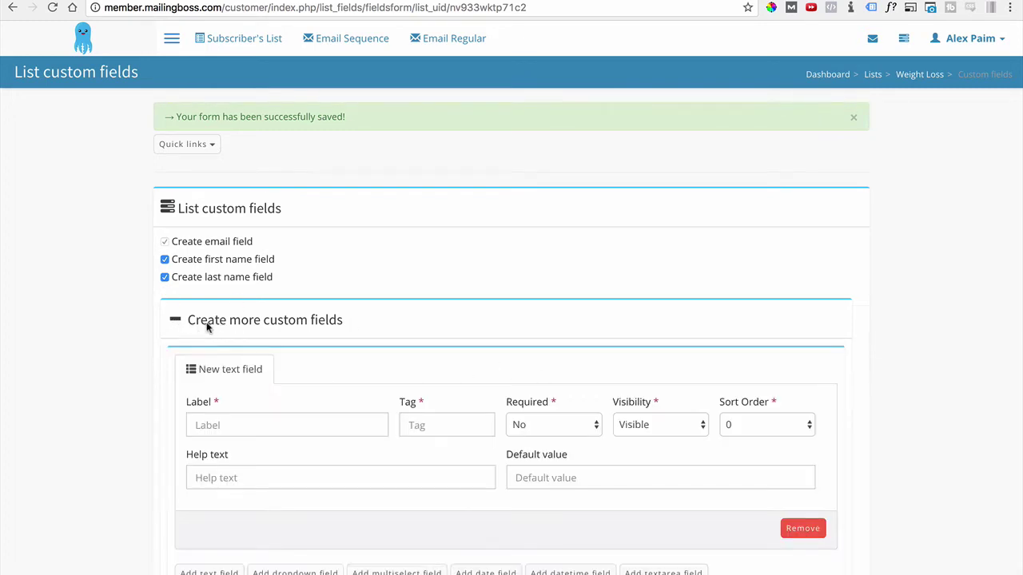
scroll(125, 327, "down", 2)
left_click(234, 349)
type("Phone")
key("Tab")
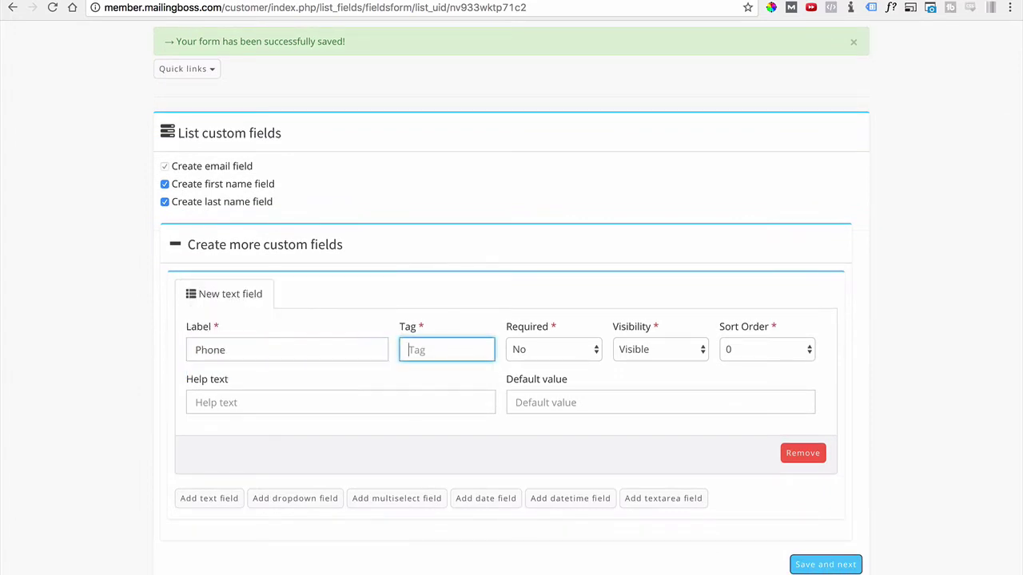
type("PHONE")
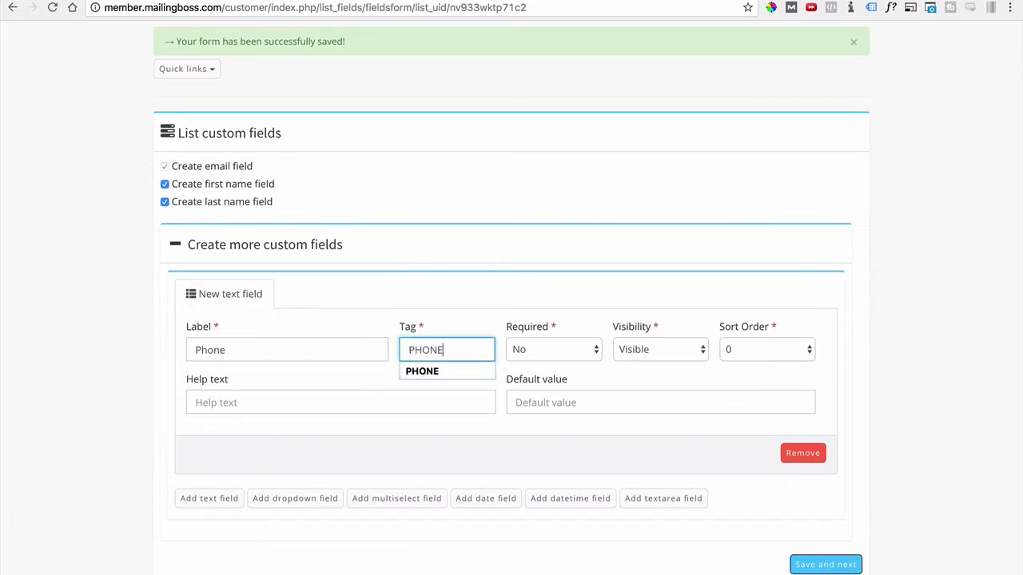
left_click_drag(243, 349, 170, 349)
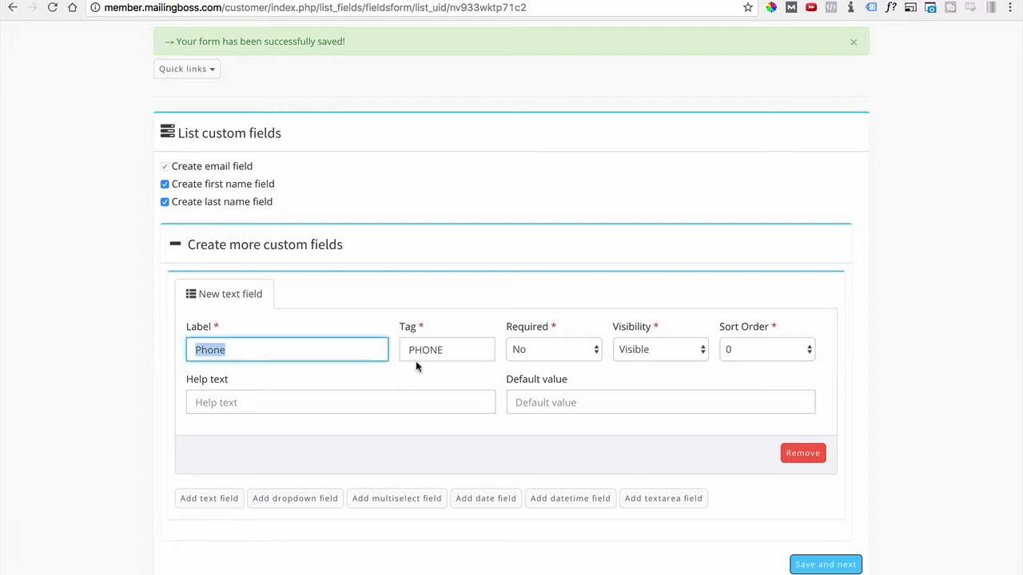
key("Tab")
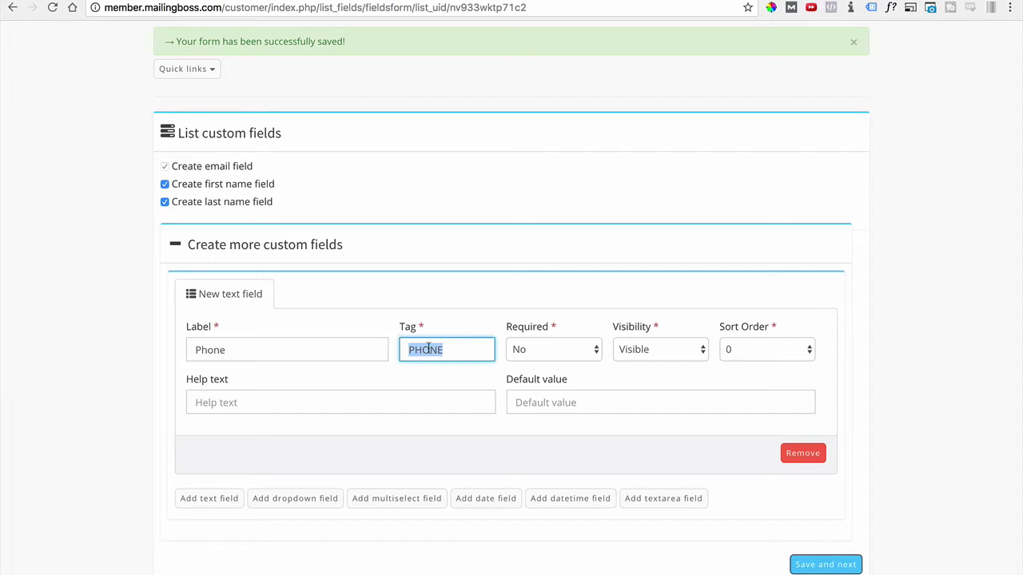
left_click(105, 363)
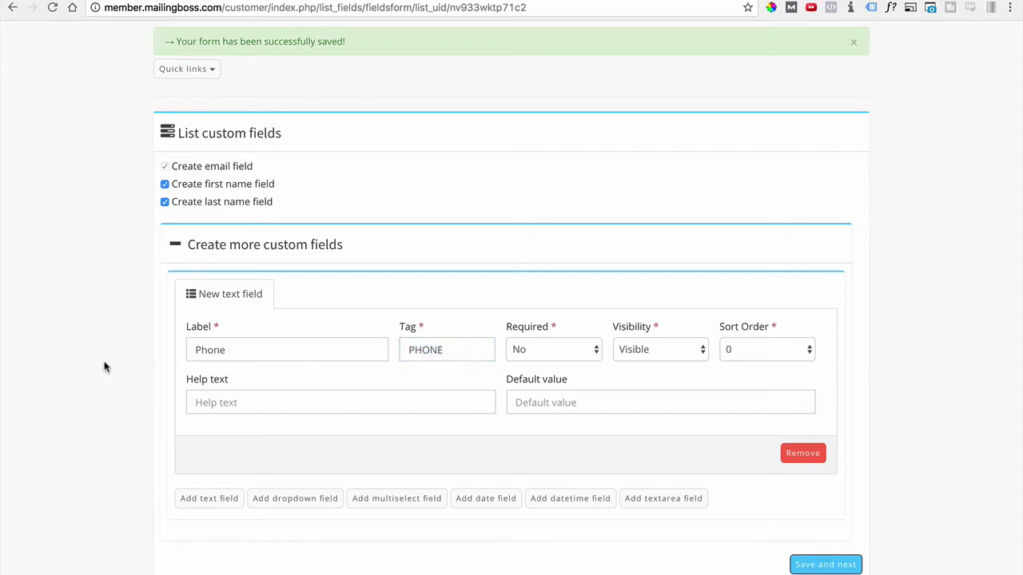
Step: Check the Phone field's required, help text and default value settings, and save the list's custom fields to continue
left_click(524, 351)
left_click(525, 350)
left_click(893, 375)
left_click(376, 408)
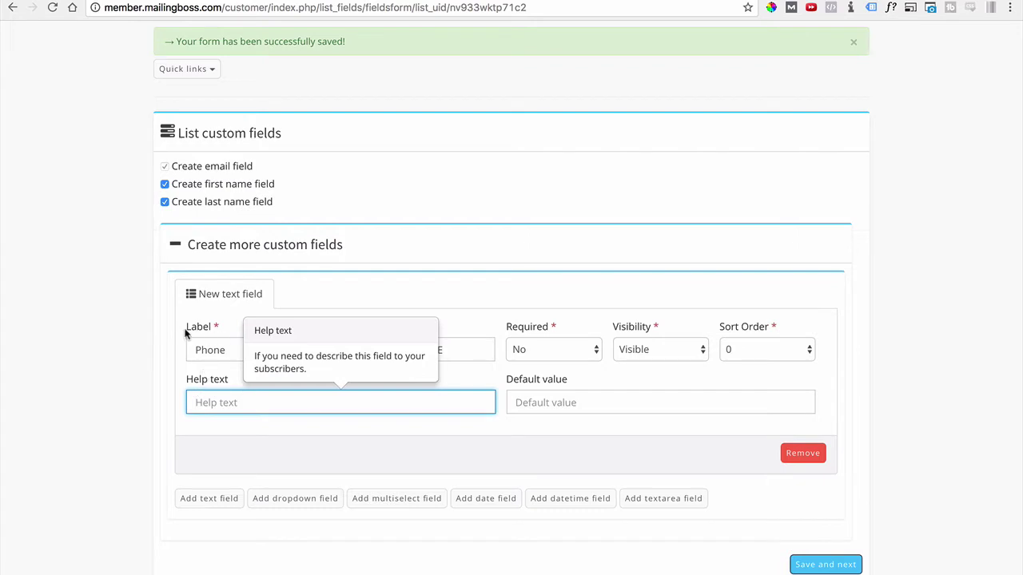
left_click(120, 359)
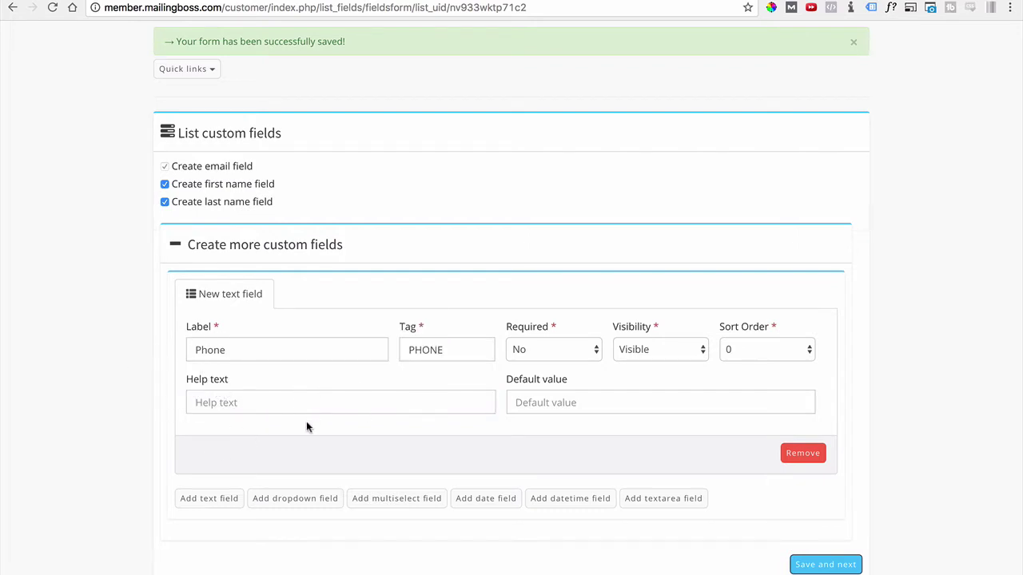
left_click(571, 403)
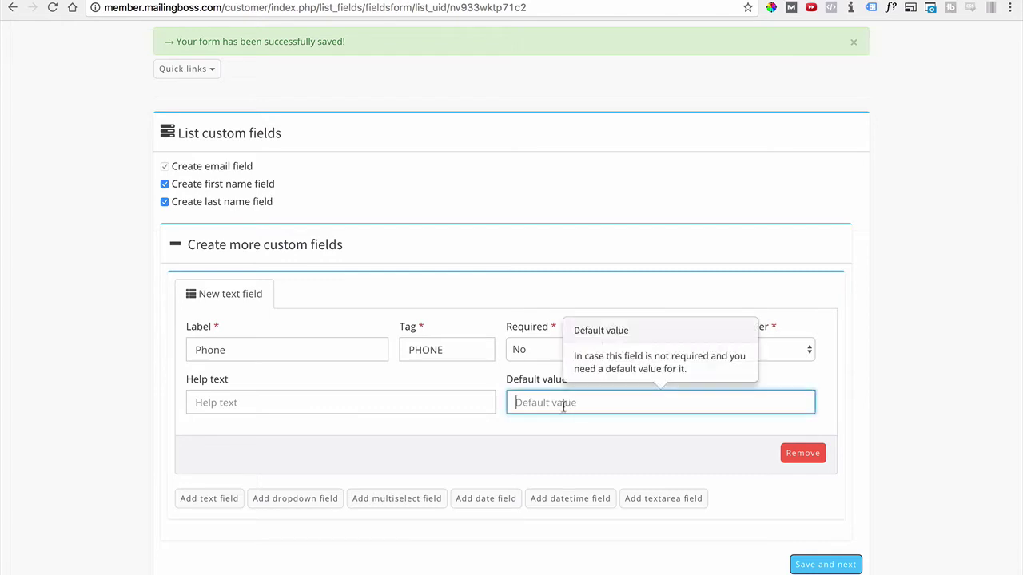
left_click(936, 372)
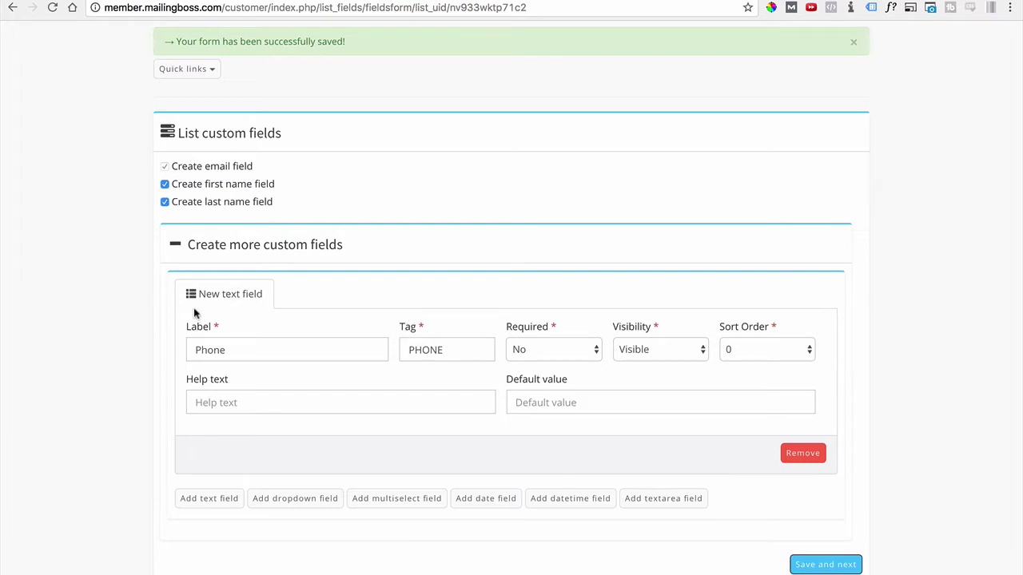
scroll(62, 344, "down", 1)
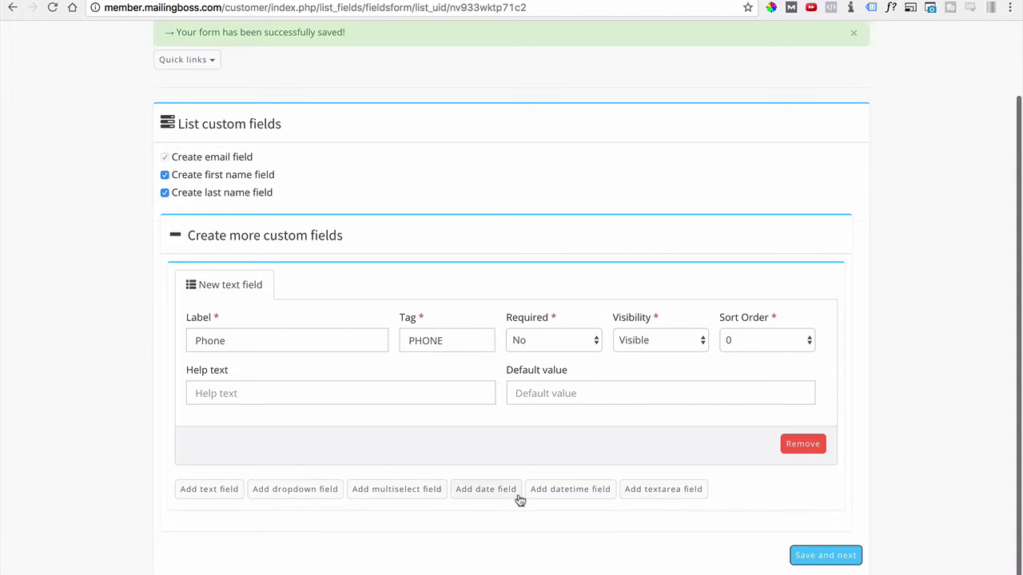
left_click(817, 563)
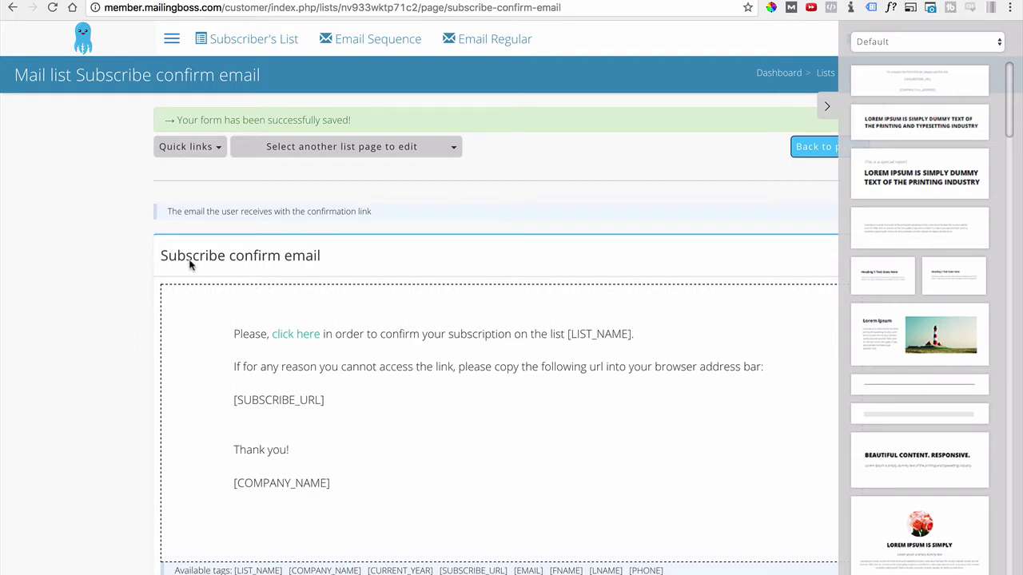
Step: Insert the sample text "gsdgdsgsd" into the word "reason" in the second paragraph of the subscribe confirm email
left_click(358, 366)
left_click_drag(338, 359, 305, 352)
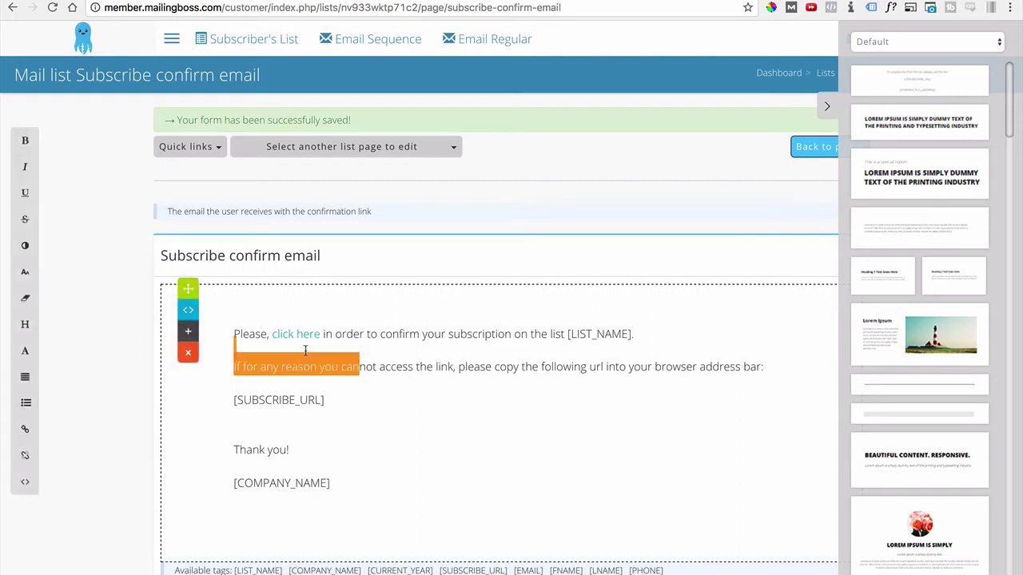
left_click(425, 366)
left_click_drag(450, 365, 390, 366)
left_click(310, 367)
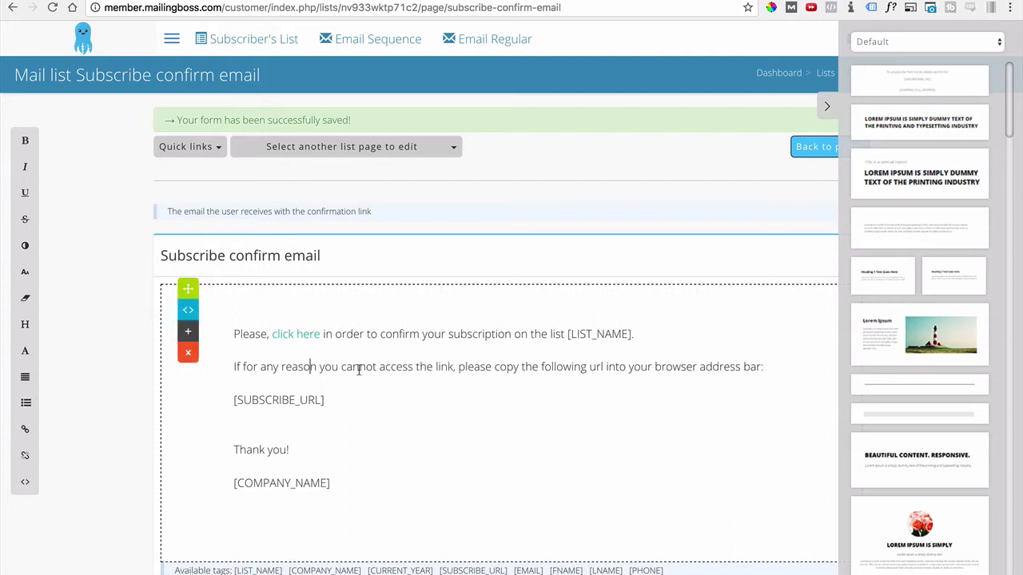
type("gsdgdsgsd")
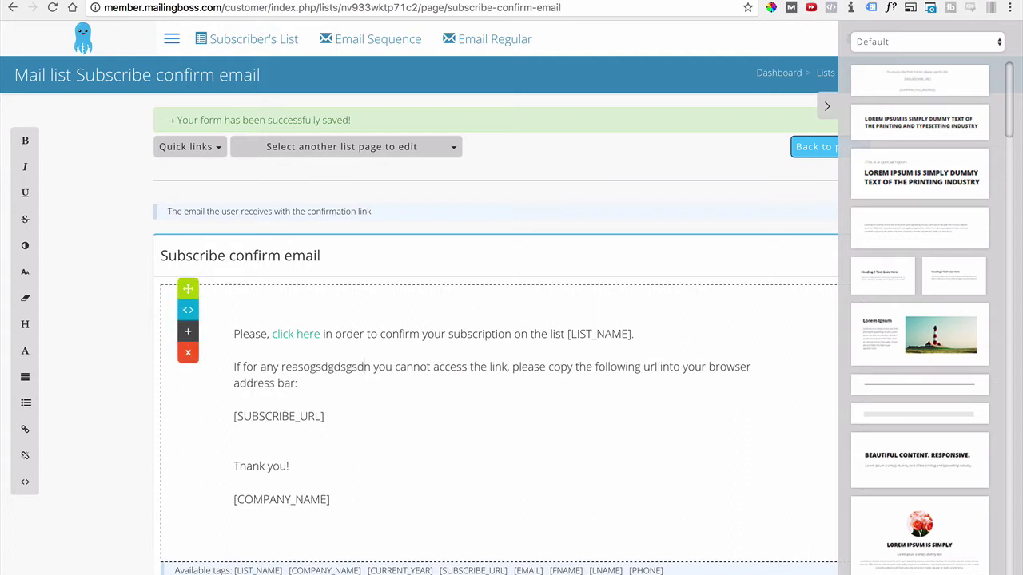
left_click(118, 408)
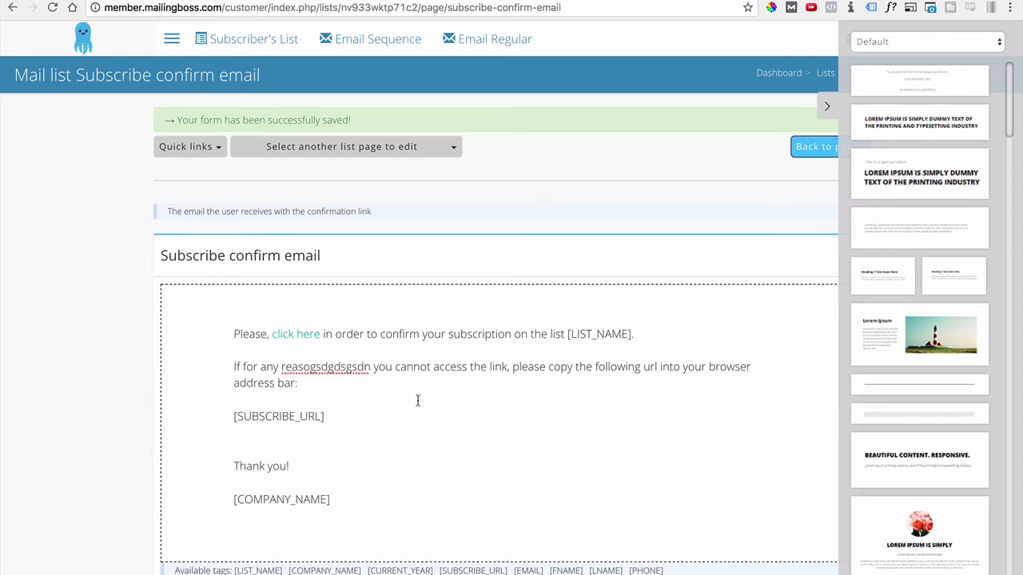
Step: Hide the content block library and examine the [LIST_NAME], [SUBSCRIBE_URL] and [COMPANY_NAME] placeholders in the email body
left_click(827, 106)
scroll(803, 448, "down", 2)
left_click(810, 556)
left_click(386, 333)
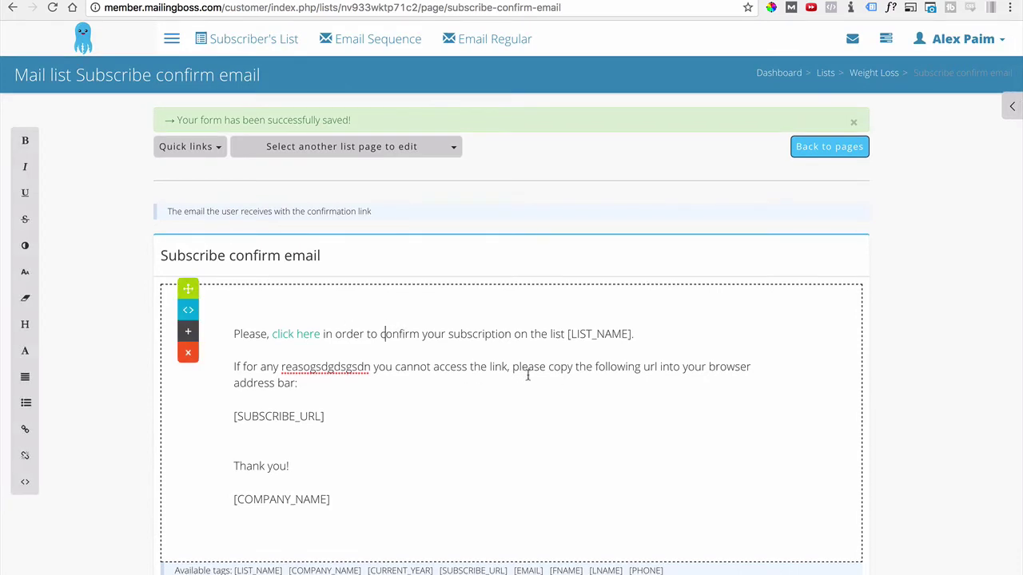
left_click_drag(568, 334, 631, 336)
left_click(636, 337)
left_click_drag(326, 416, 214, 416)
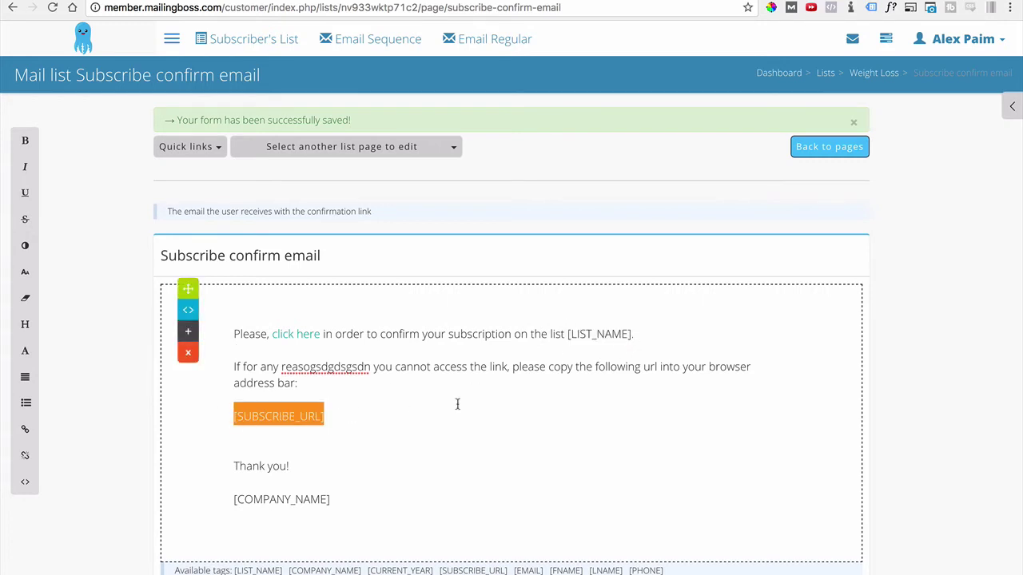
left_click(567, 334)
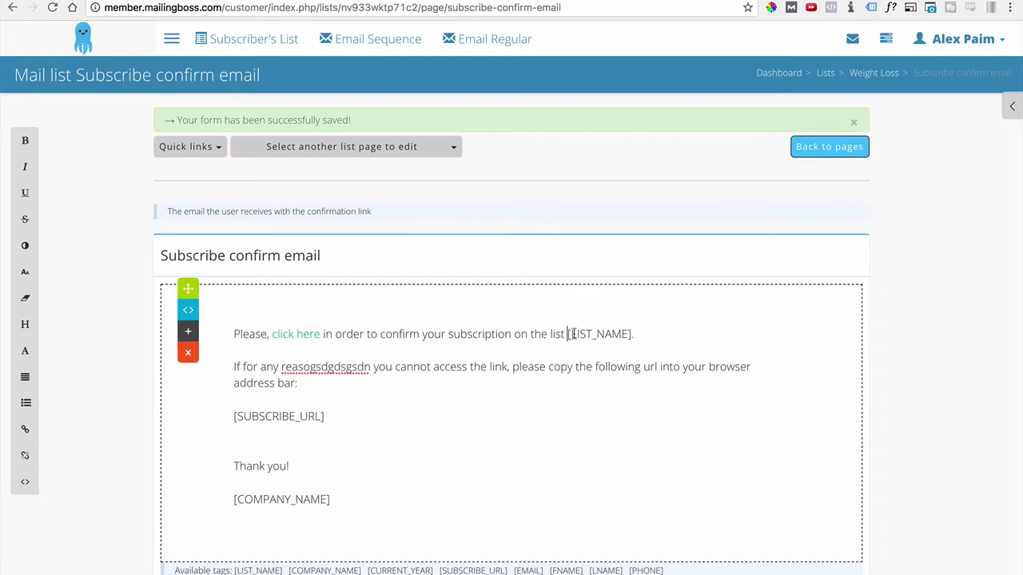
left_click_drag(632, 334, 570, 335)
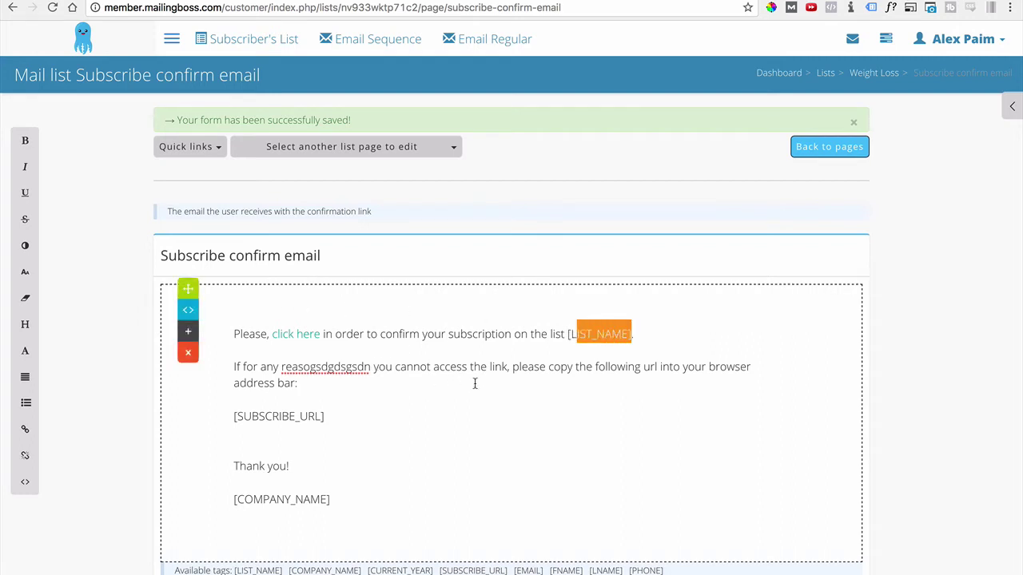
left_click(246, 410)
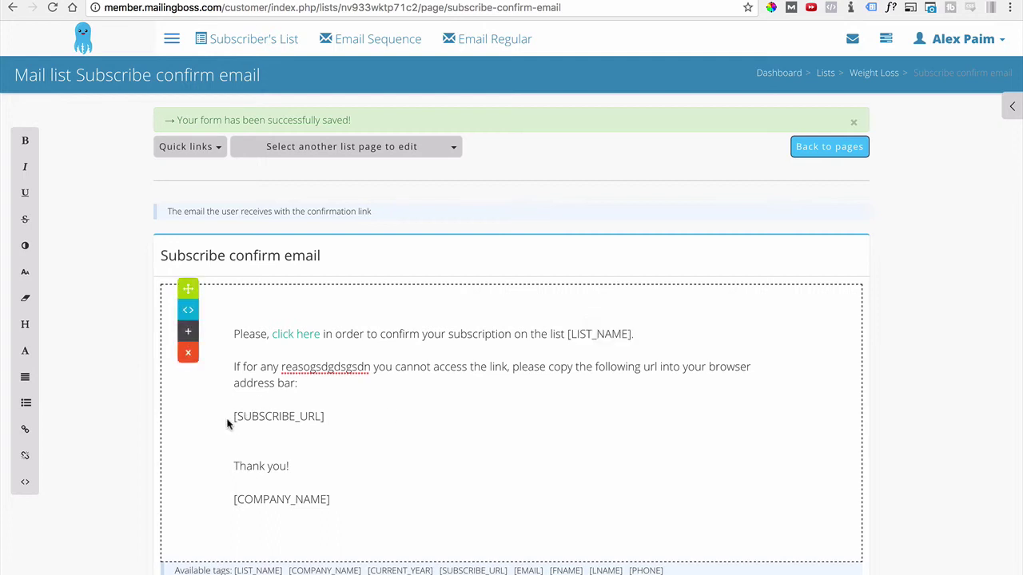
left_click(300, 485)
left_click(364, 373)
scroll(349, 382, "down", 1)
left_click(335, 382)
left_click(386, 330)
Step: Add the Lorem Ipsum text block with the lighthouse image below the [COMPANY_NAME] line of the email
left_click(1012, 106)
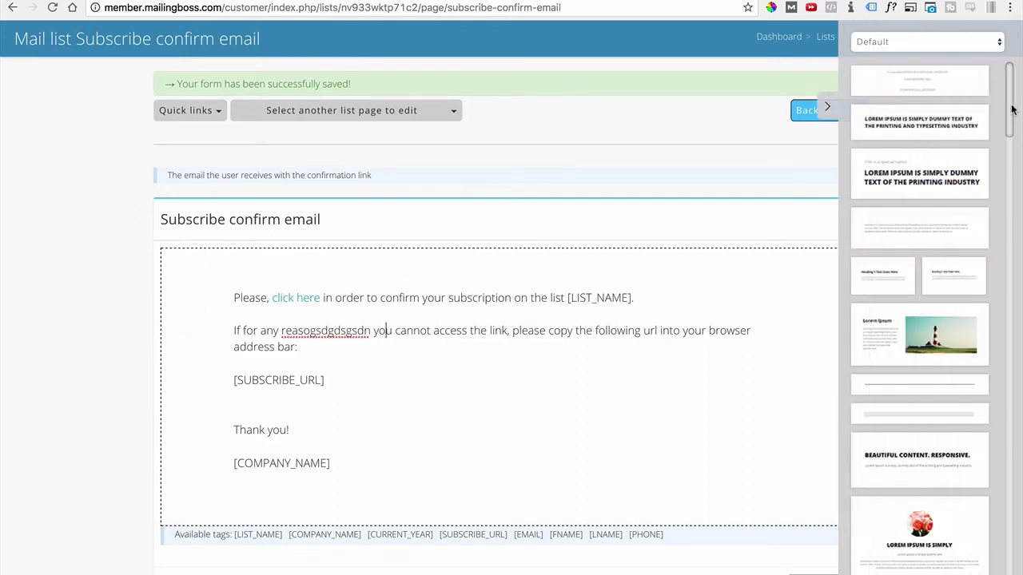
left_click_drag(885, 335, 287, 466)
scroll(286, 466, "down", 3)
mouse_move(500, 463)
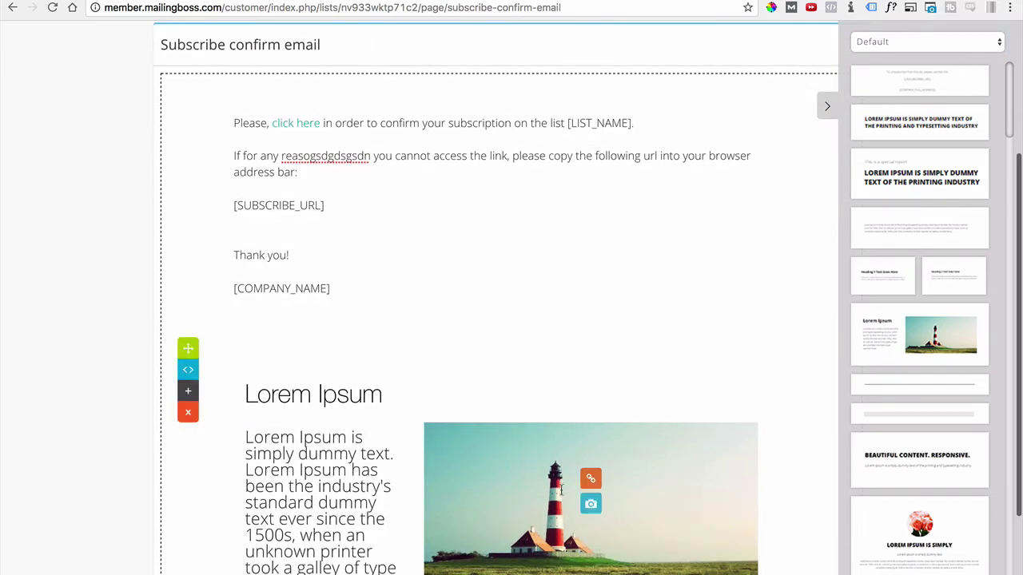
Step: Replace the placeholder paragraph beside the lighthouse image with "This is an awesome form."
scroll(313, 470, "down", 3)
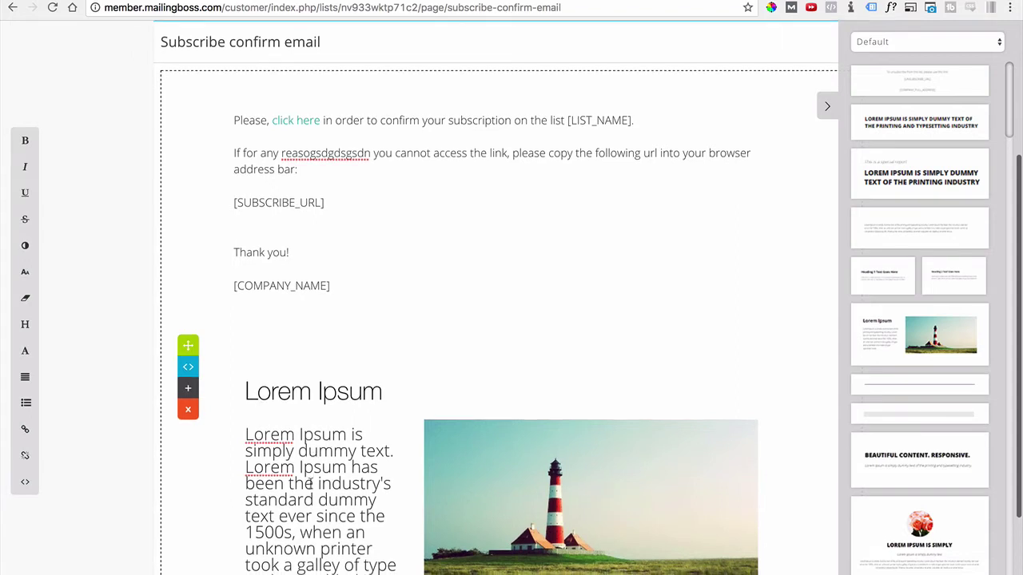
left_click_drag(380, 508, 244, 327)
type("This is an awesome for")
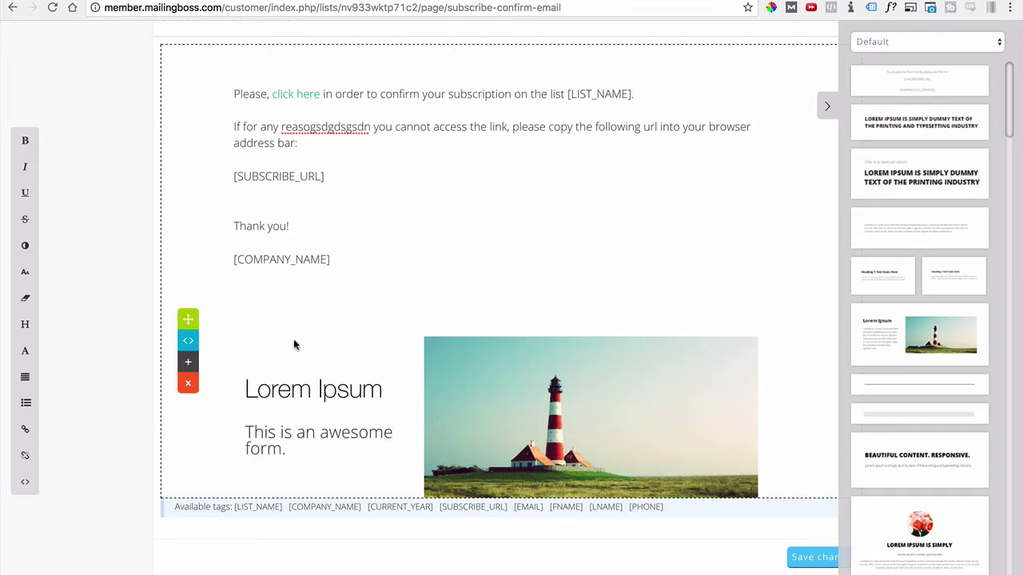
type("m.")
Step: Format the sentence "This is an awesome form." as bold italic and save the subscribe confirm email
left_click_drag(292, 458, 237, 427)
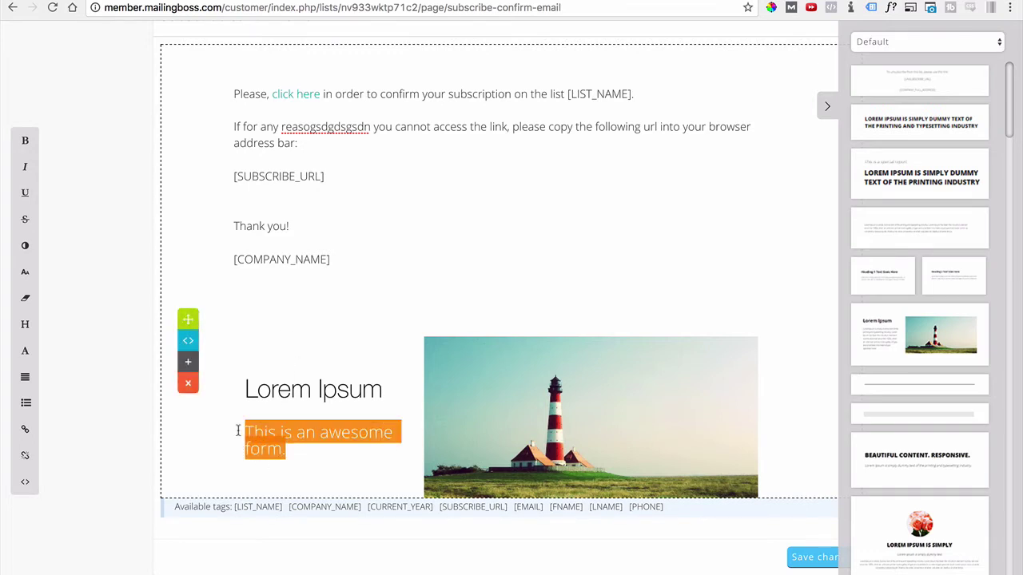
left_click(24, 142)
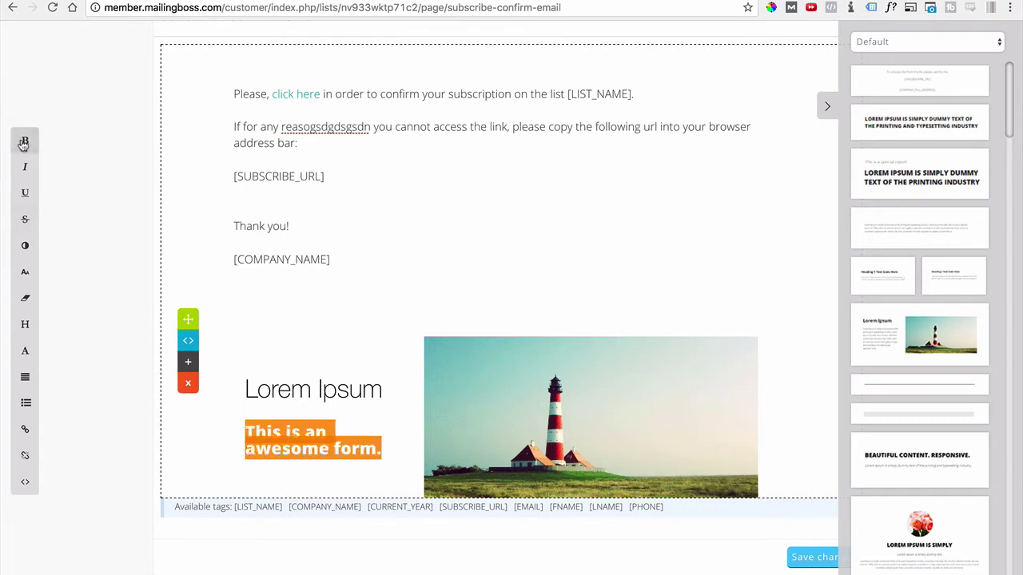
left_click(25, 167)
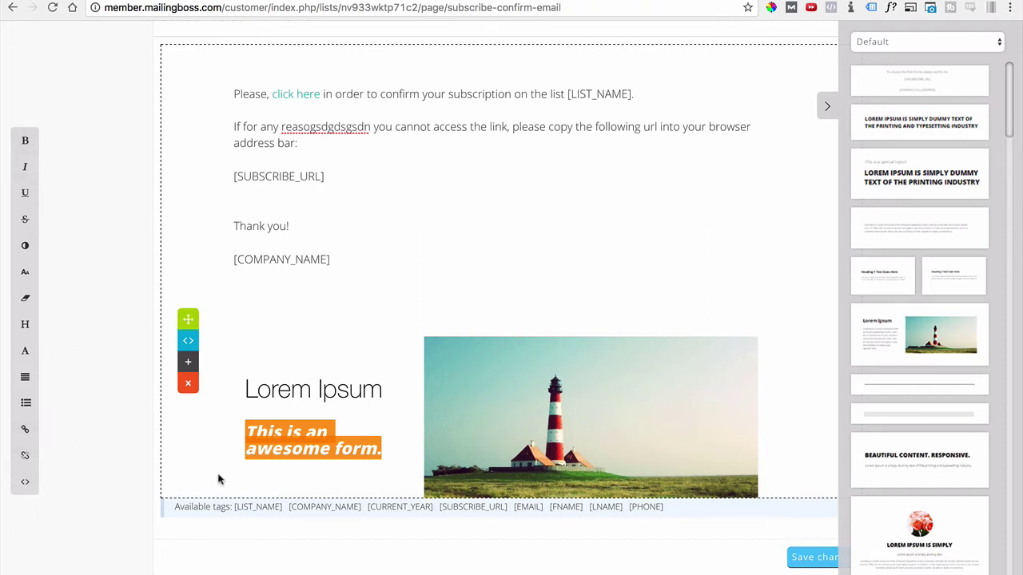
left_click(261, 423)
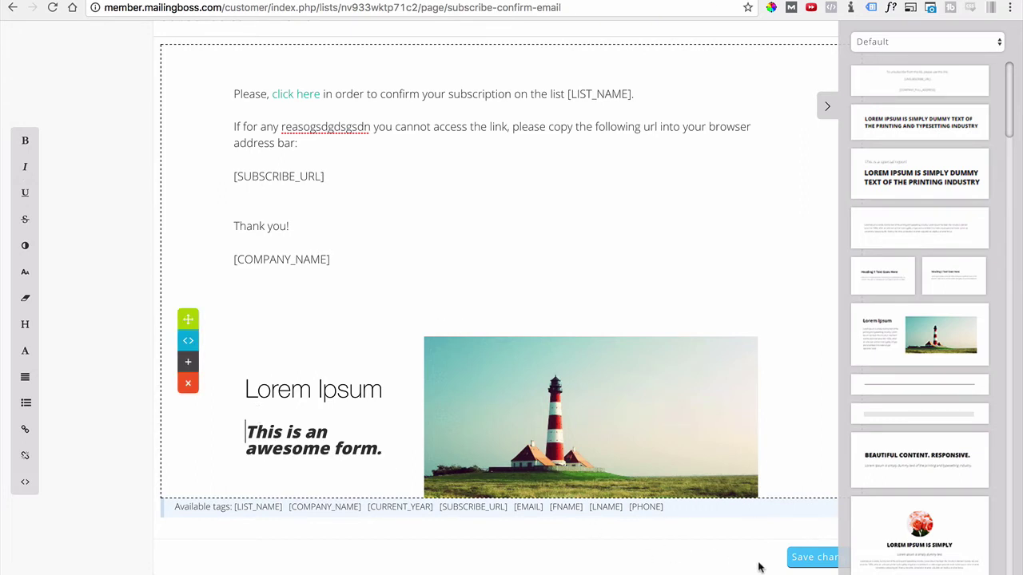
left_click(794, 564)
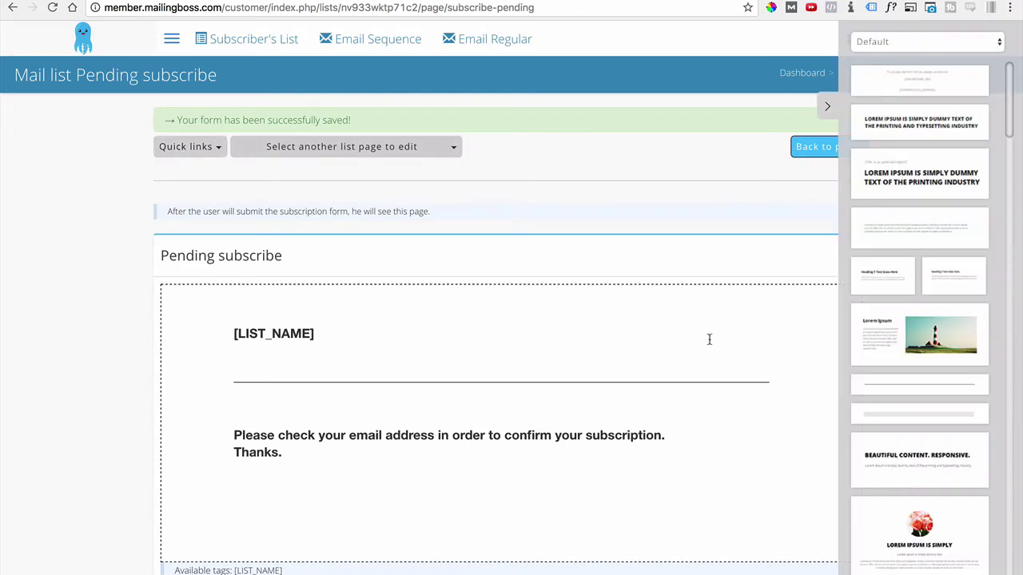
Step: Review the Pending subscribe page with the block library hidden, and save it with its default content
left_click(827, 107)
scroll(235, 302, "down", 1)
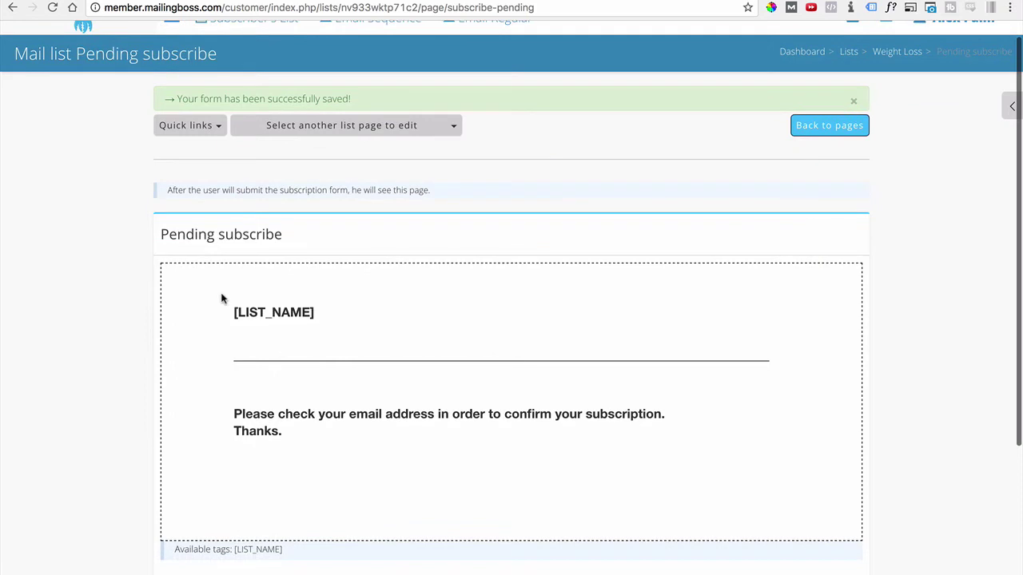
scroll(312, 388, "down", 2)
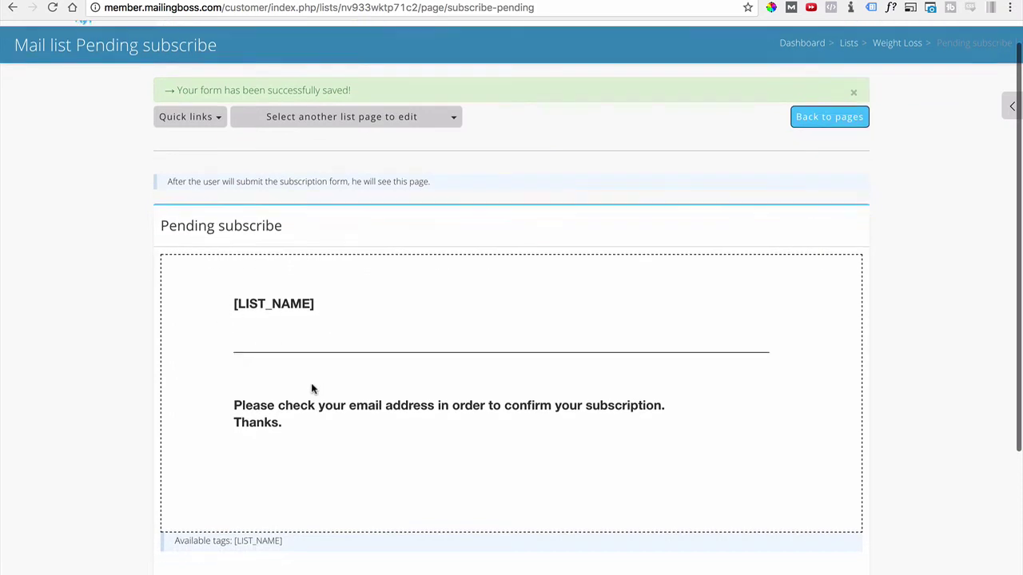
scroll(453, 450, "down", 3)
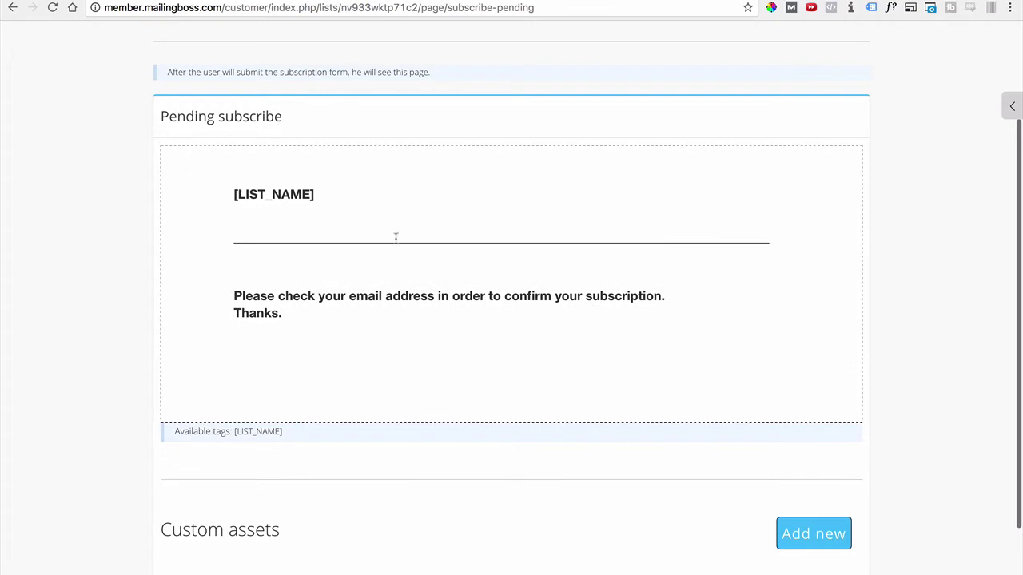
scroll(614, 333, "down", 4)
left_click(851, 558)
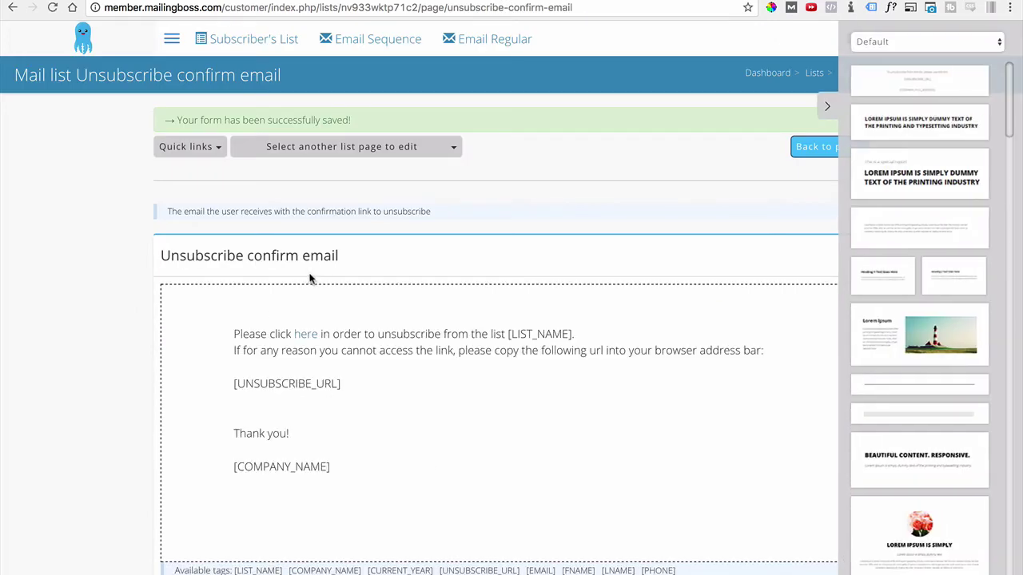
Step: Save the unsubscribe confirm email and the welcome email with their default content
scroll(312, 359, "down", 2)
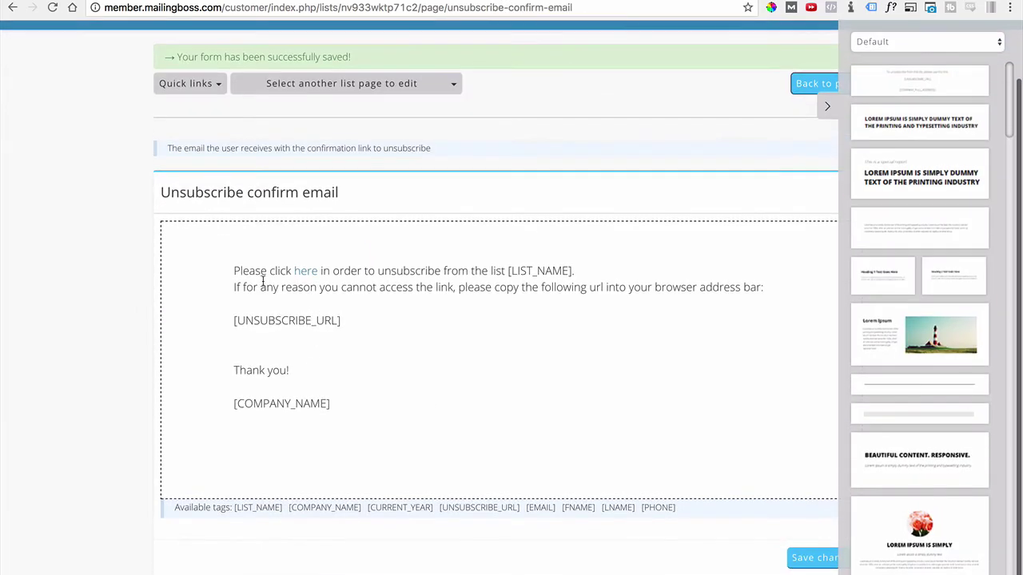
left_click_drag(260, 287, 320, 286)
left_click(471, 285)
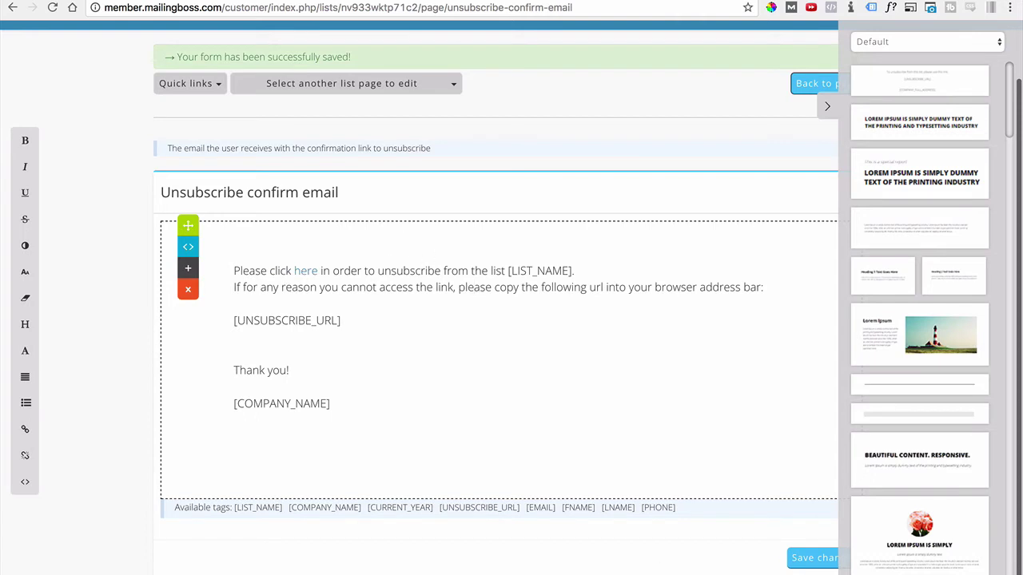
left_click(806, 558)
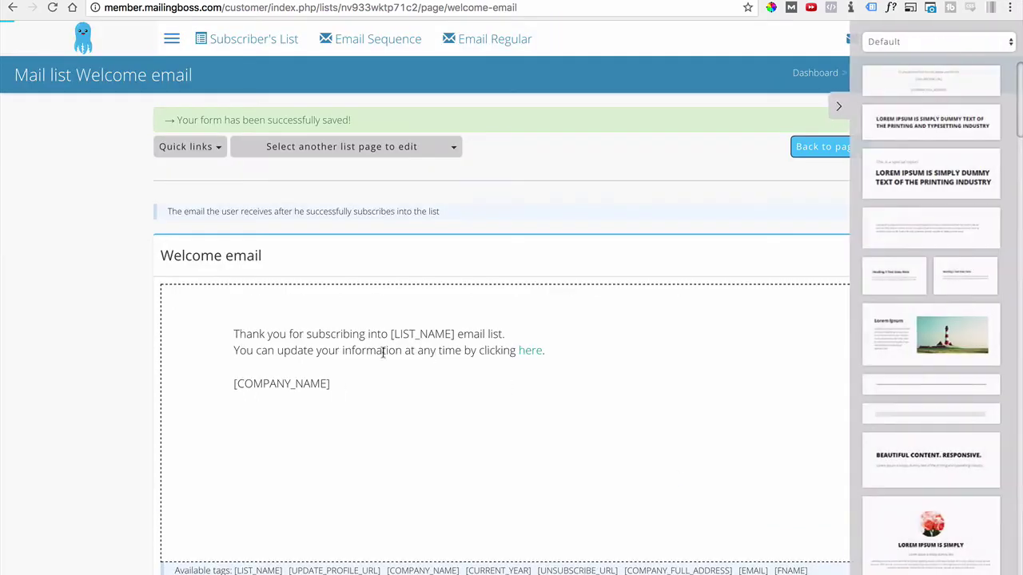
scroll(384, 360, "down", 2)
left_click(807, 559)
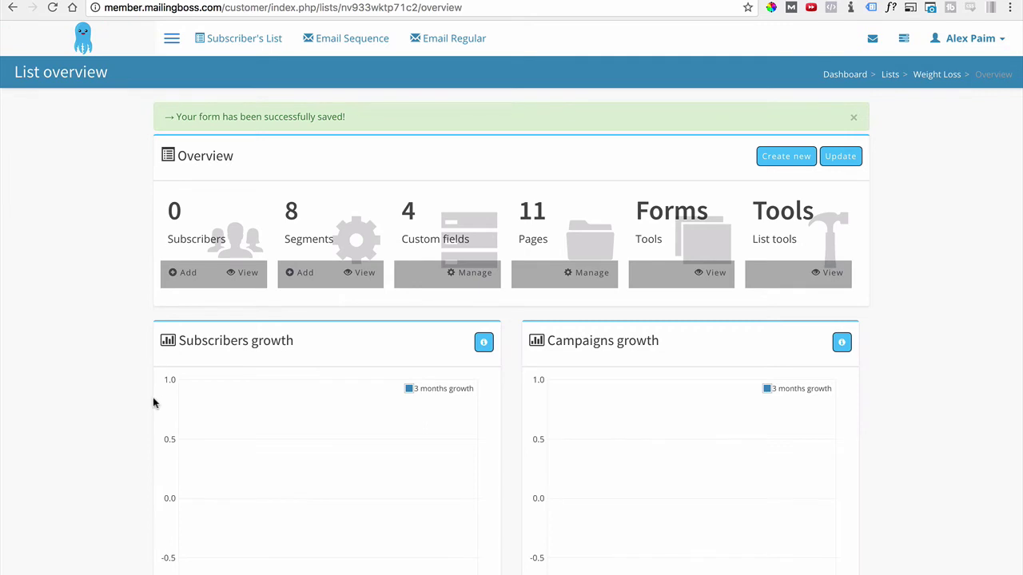
Step: Open the Pending subscribe page from the list's pages for editing and select "Please check" in its message
left_click(589, 273)
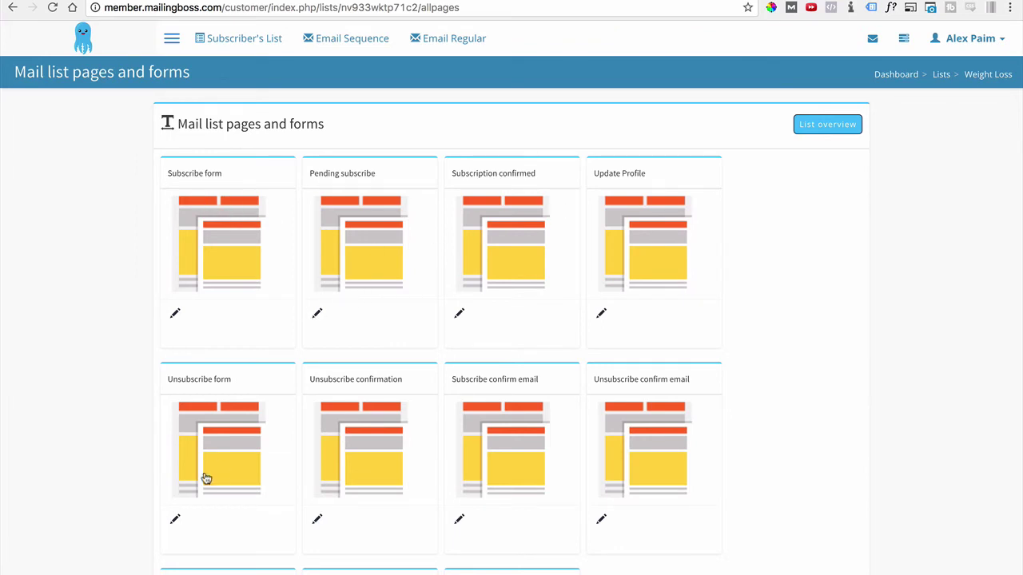
left_click(318, 315)
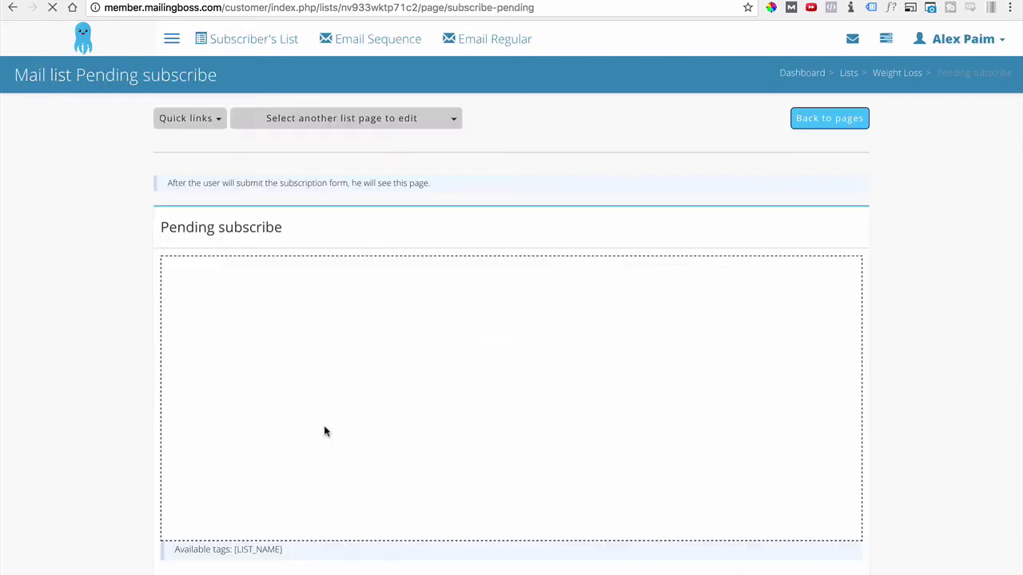
left_click_drag(316, 407, 233, 407)
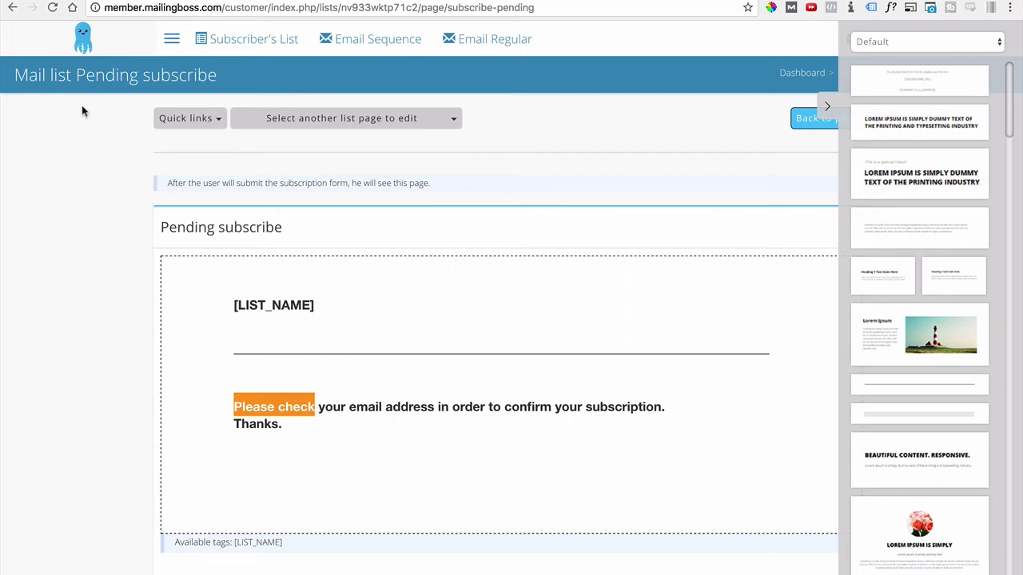
Step: Open the subscriber lists from the MailingBoss dashboard, and switch to the landing page editor in OMB and reload it
left_click(86, 50)
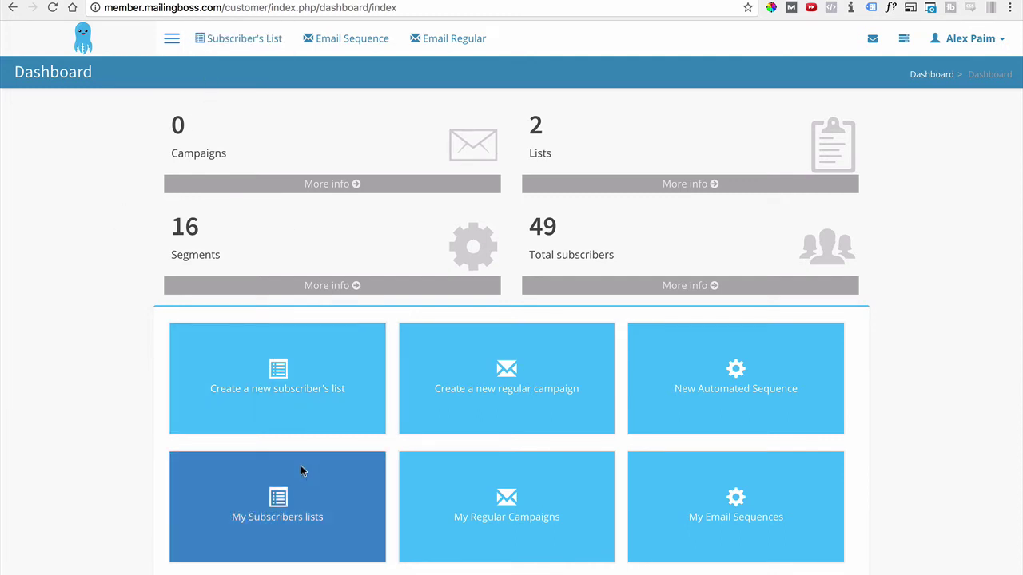
left_click(281, 497)
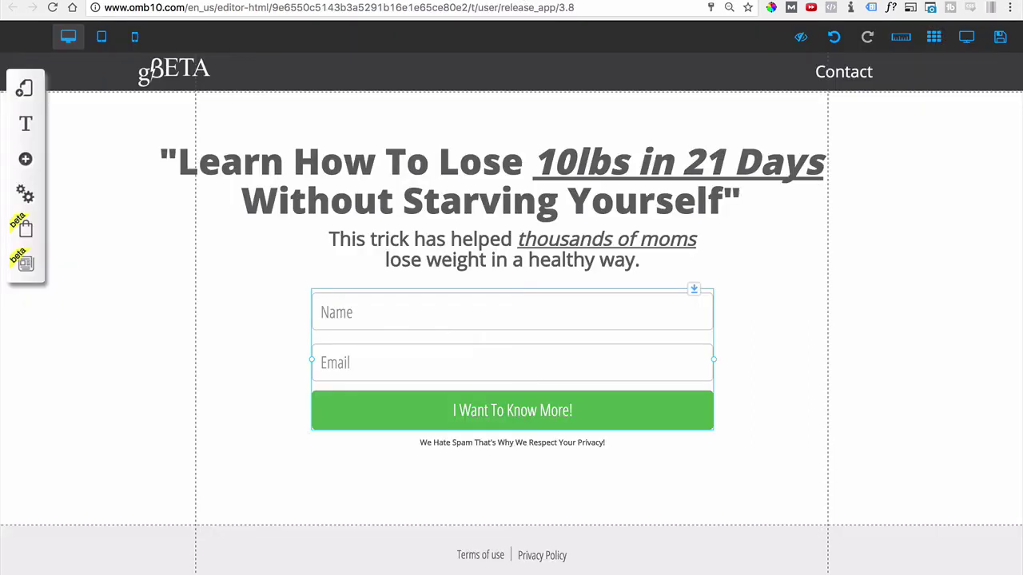
left_click(52, 7)
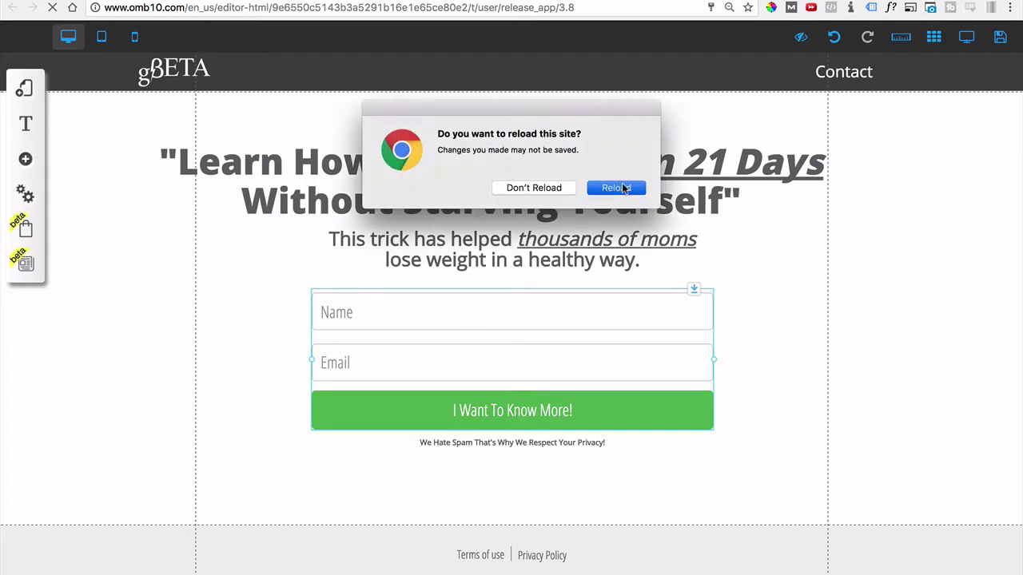
left_click(616, 188)
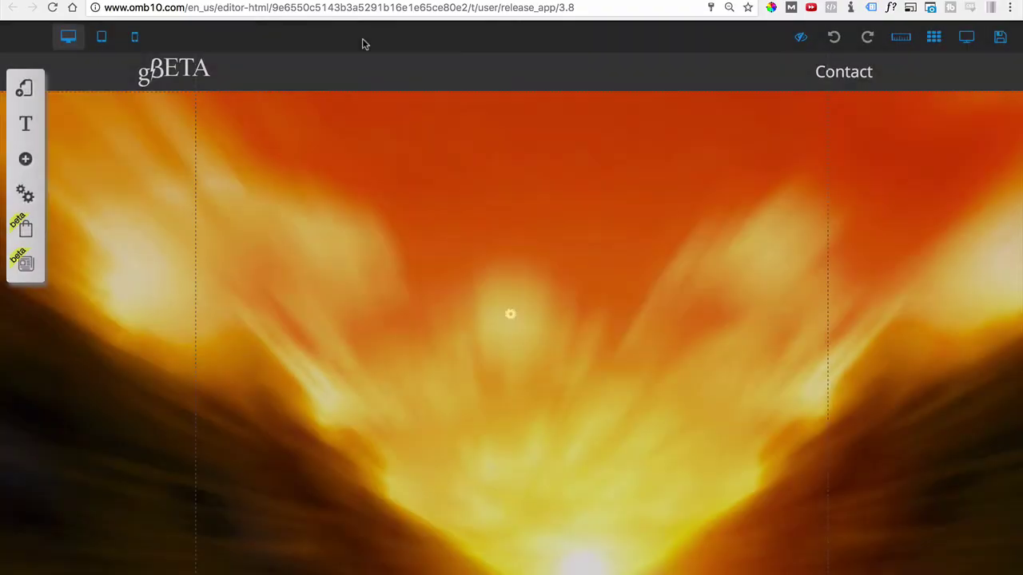
left_click(504, 352)
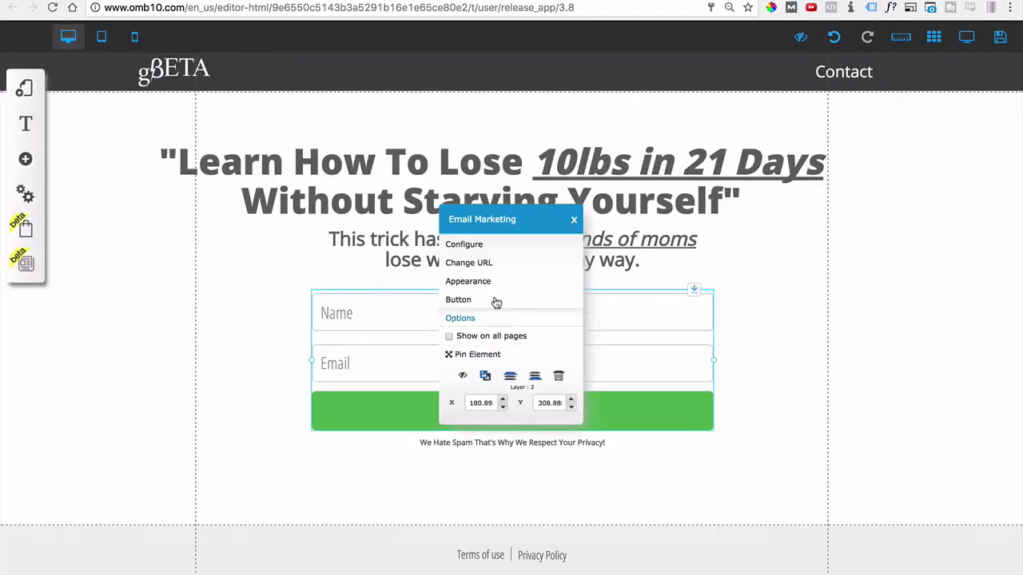
left_click(450, 245)
left_click(507, 313)
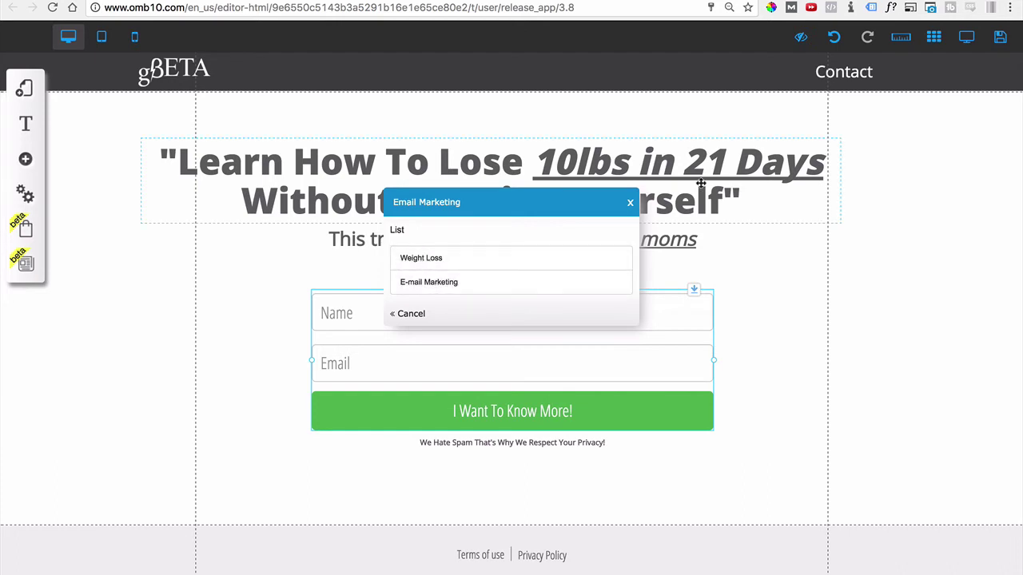
left_click(630, 202)
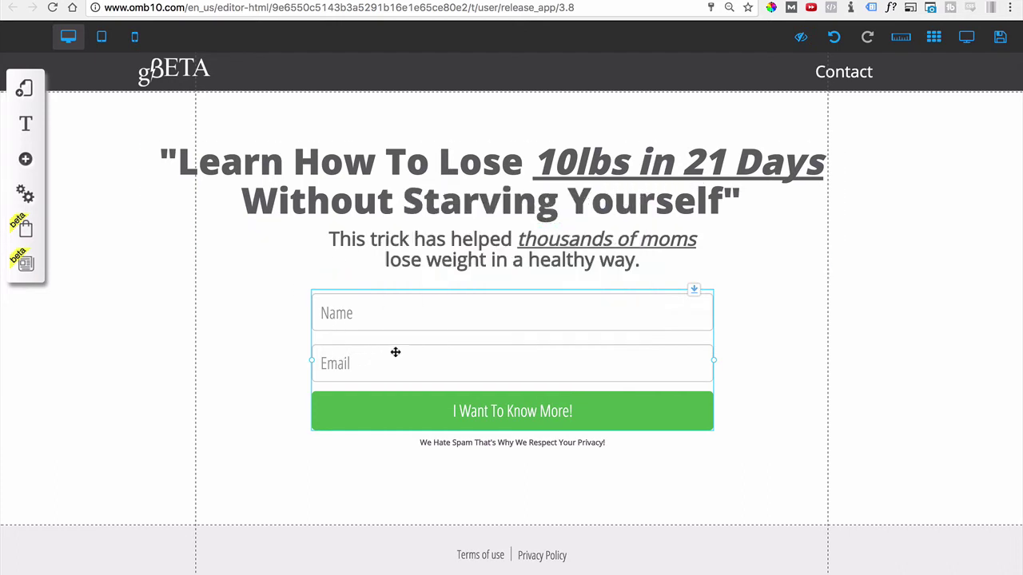
Step: Configure the landing page's opt-in form to use the Weight Loss email marketing list
left_click(411, 328)
left_click(466, 244)
left_click(467, 254)
left_click(429, 262)
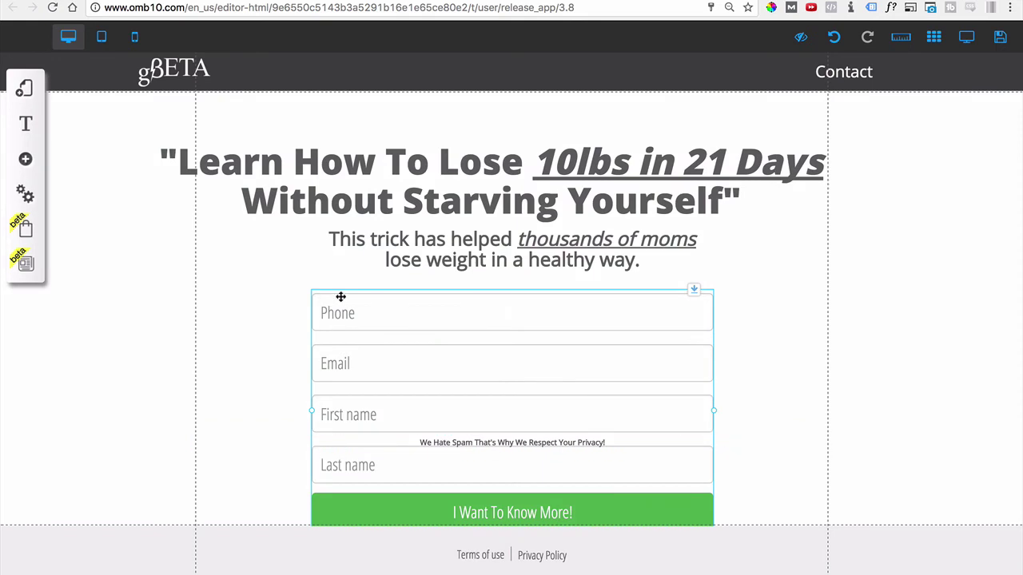
Step: Move the opt-in form up and to the left of the landing page, just below the headline
left_click_drag(577, 355, 794, 269)
left_click_drag(582, 394, 231, 319)
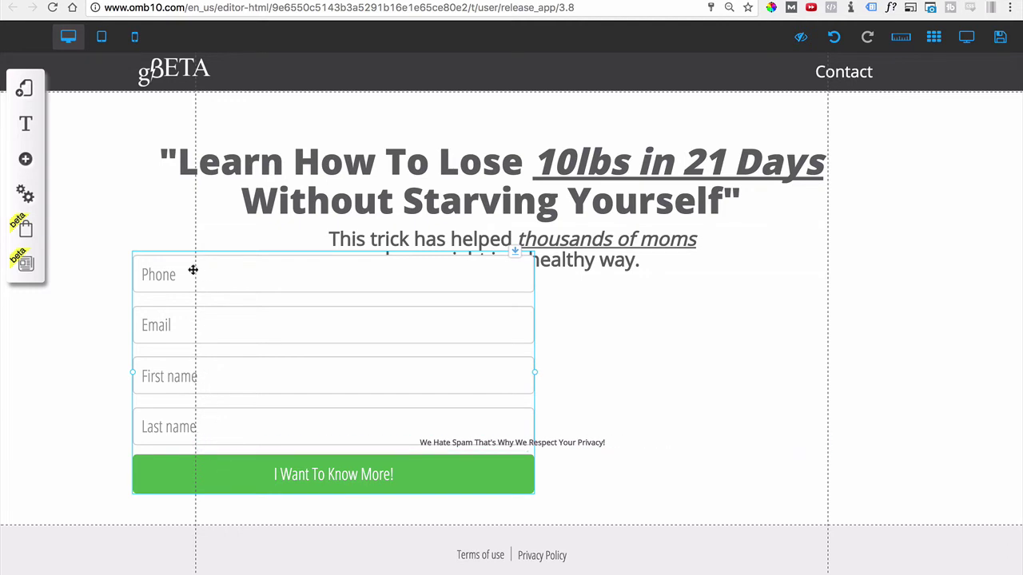
left_click_drag(229, 310, 191, 291)
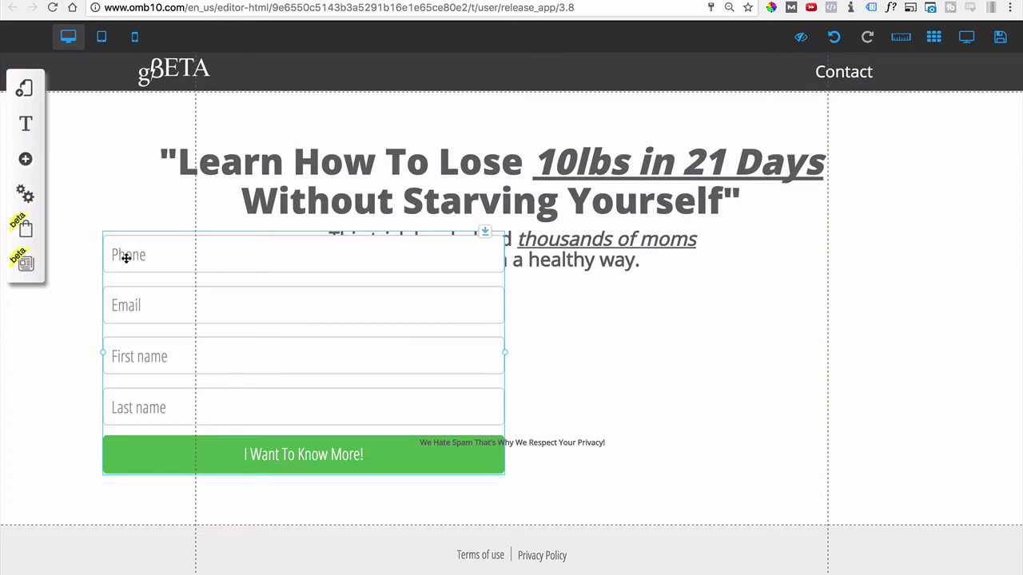
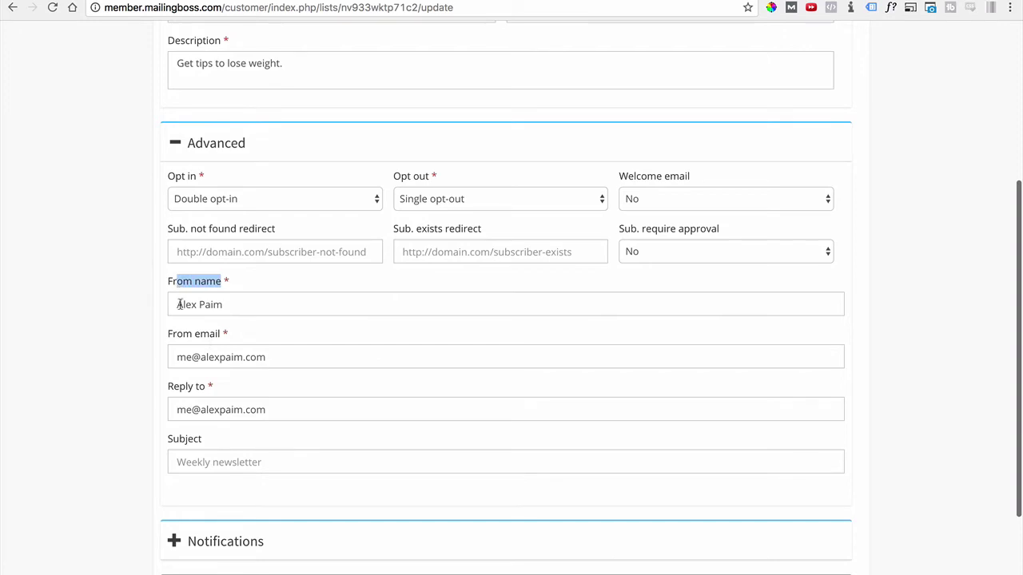
Step: Switch to the Weight Loss list settings in MailingBoss and replace the From name with COMPANY NAME
left_click_drag(240, 307, 124, 302)
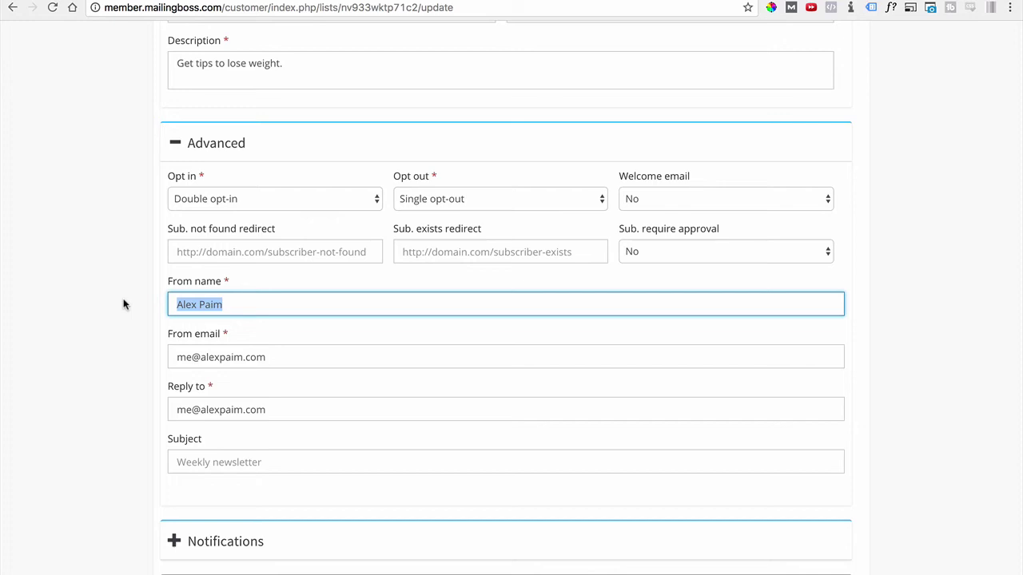
type("COMPANY NAME")
Step: Examine the From email, Reply to and Subject fields in the list's advanced settings
left_click(269, 357)
left_click_drag(269, 357, 141, 357)
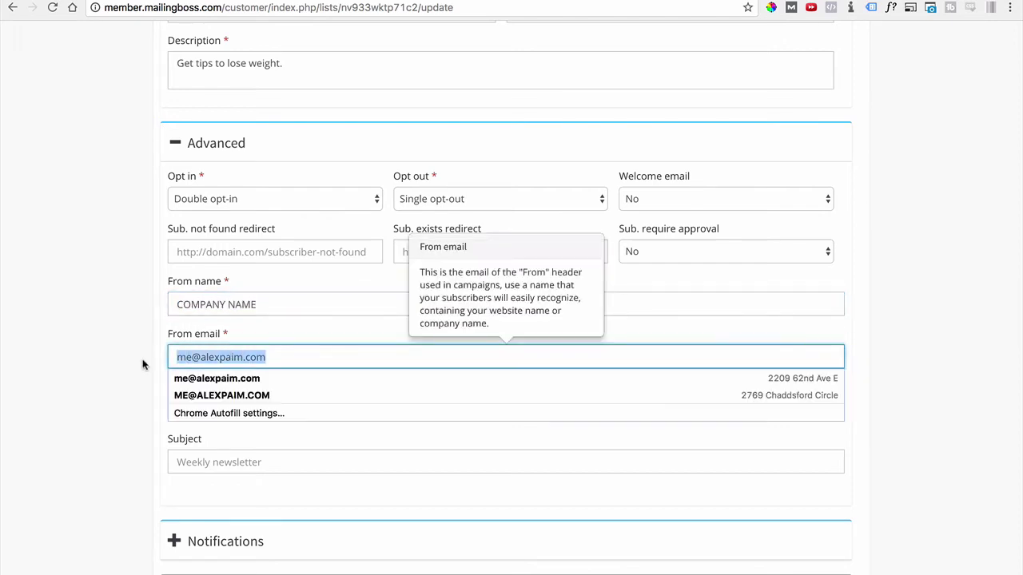
left_click(150, 368)
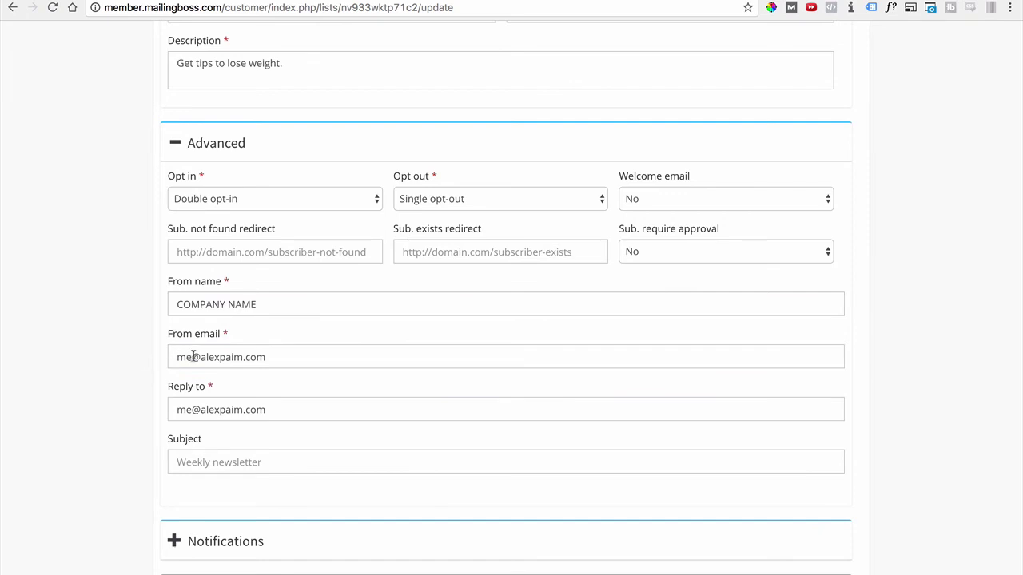
left_click_drag(206, 358, 154, 358)
left_click(148, 369)
left_click(176, 411)
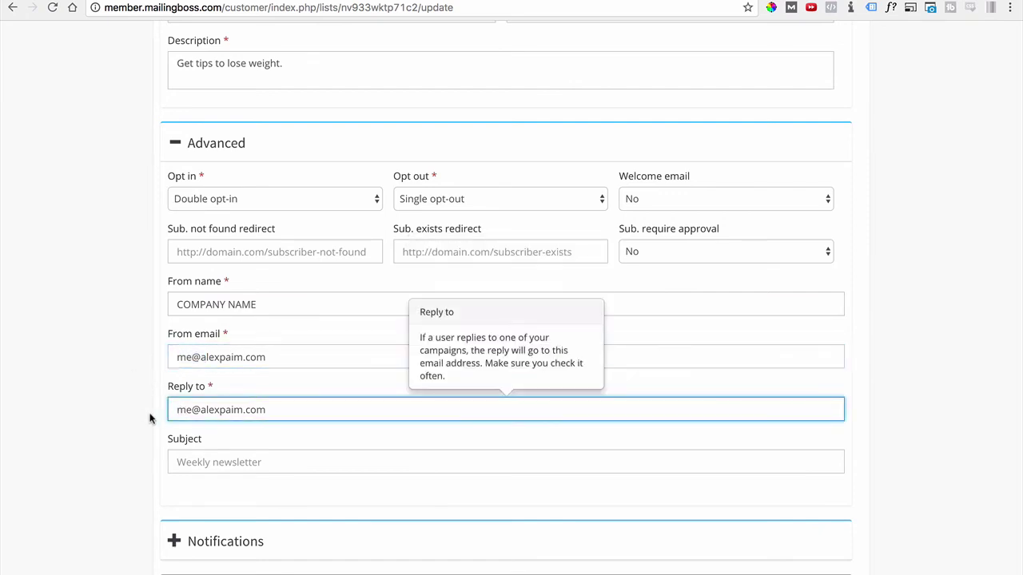
left_click(204, 409)
left_click(142, 414)
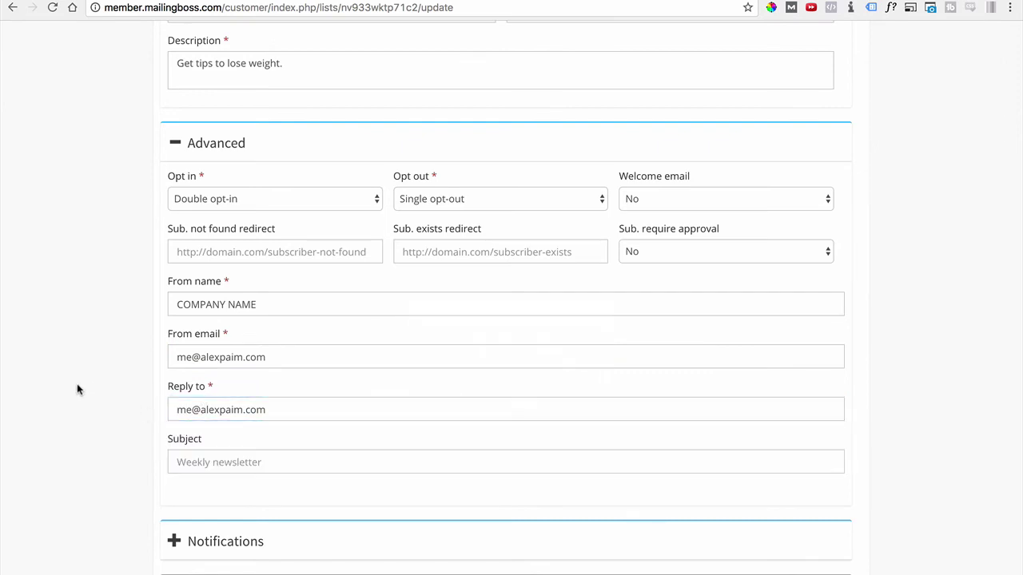
scroll(78, 385, "down", 2)
left_click(181, 375)
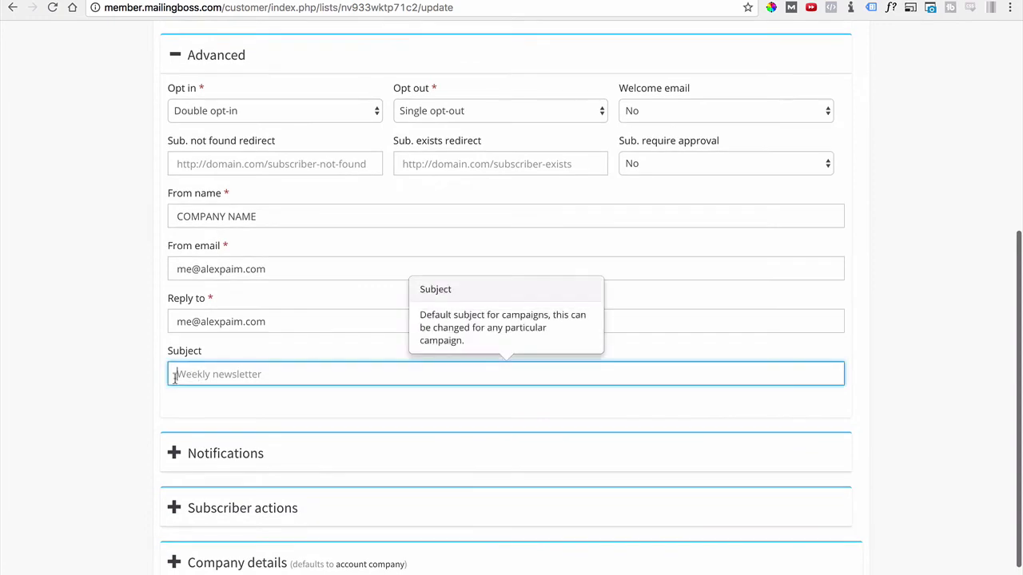
scroll(107, 351, "down", 2)
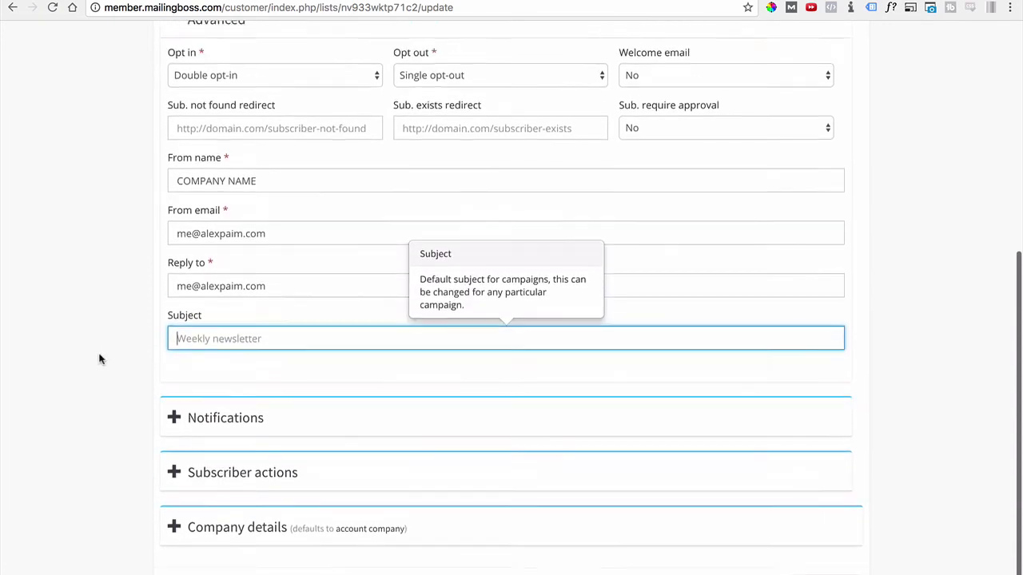
scroll(99, 359, "up", 2)
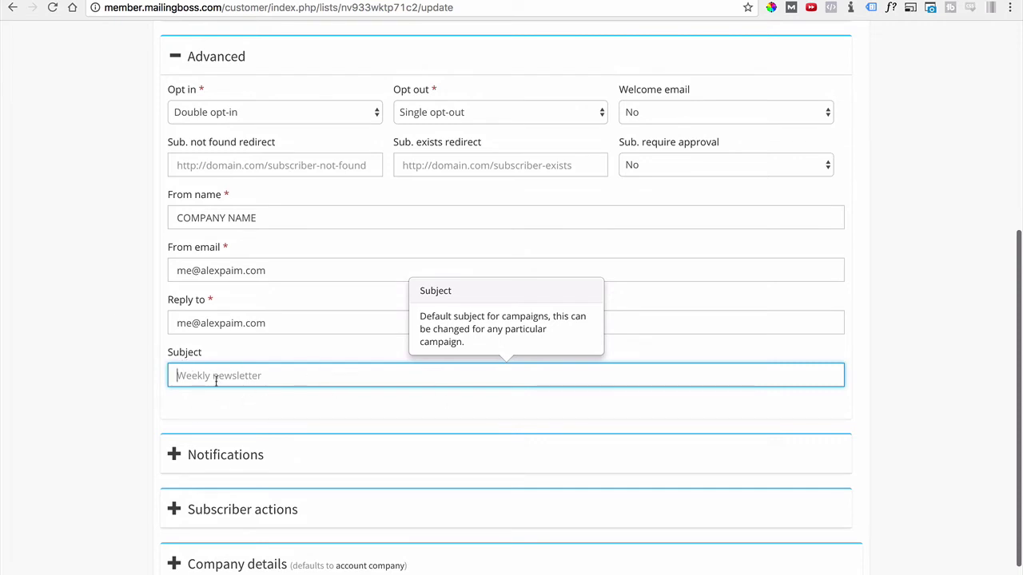
Step: Try subscribe notifications set to Yes with the Subscribe To recipient field, and restore the setting to No
scroll(204, 383, "down", 2)
left_click(175, 389)
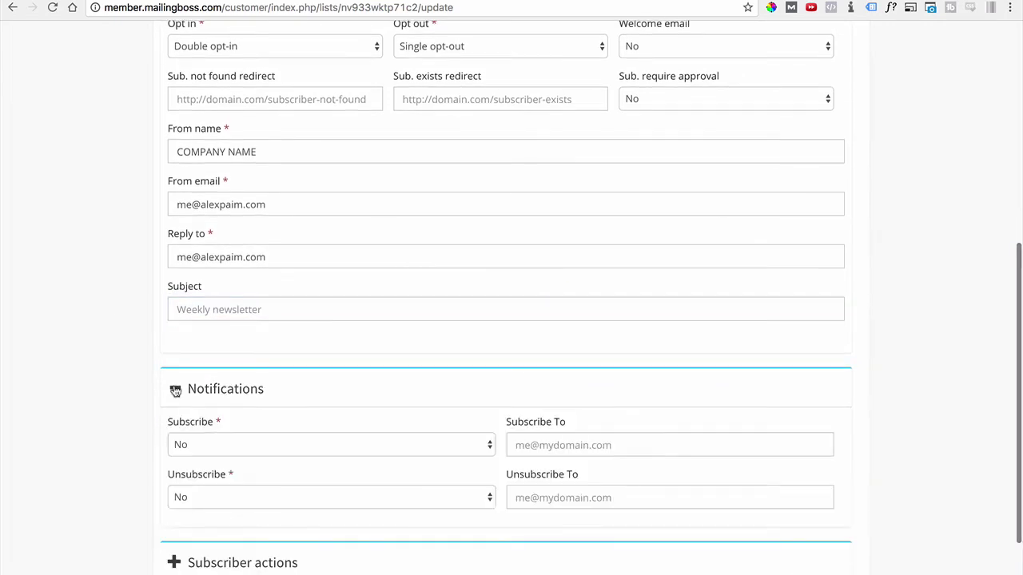
scroll(119, 367, "down", 3)
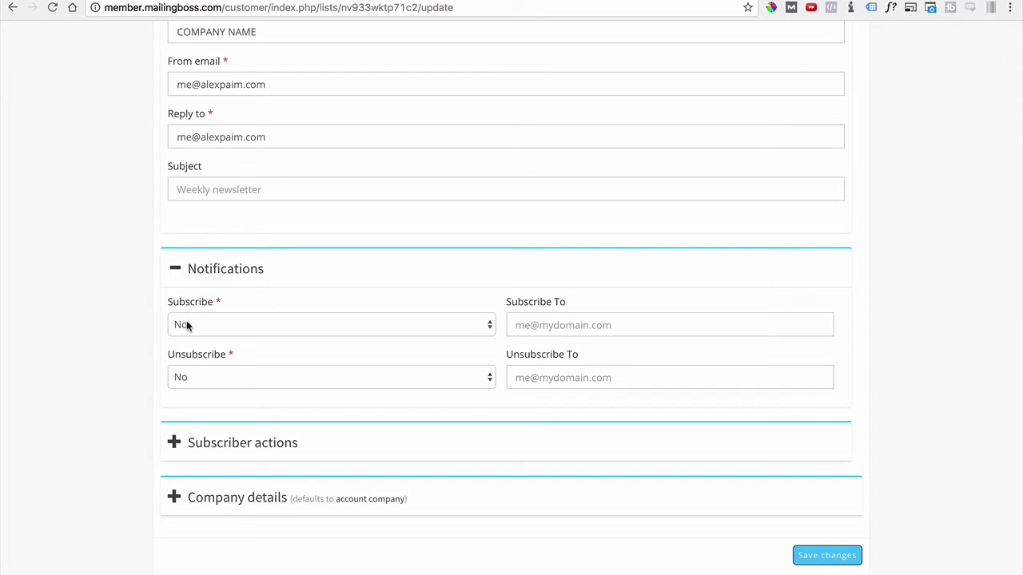
left_click(186, 325)
left_click(196, 311)
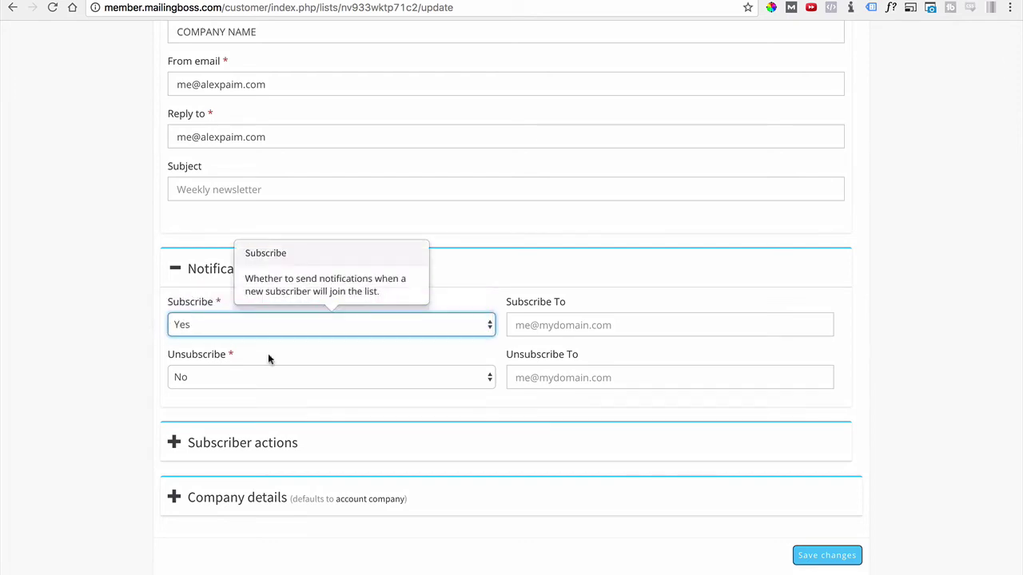
left_click(564, 323)
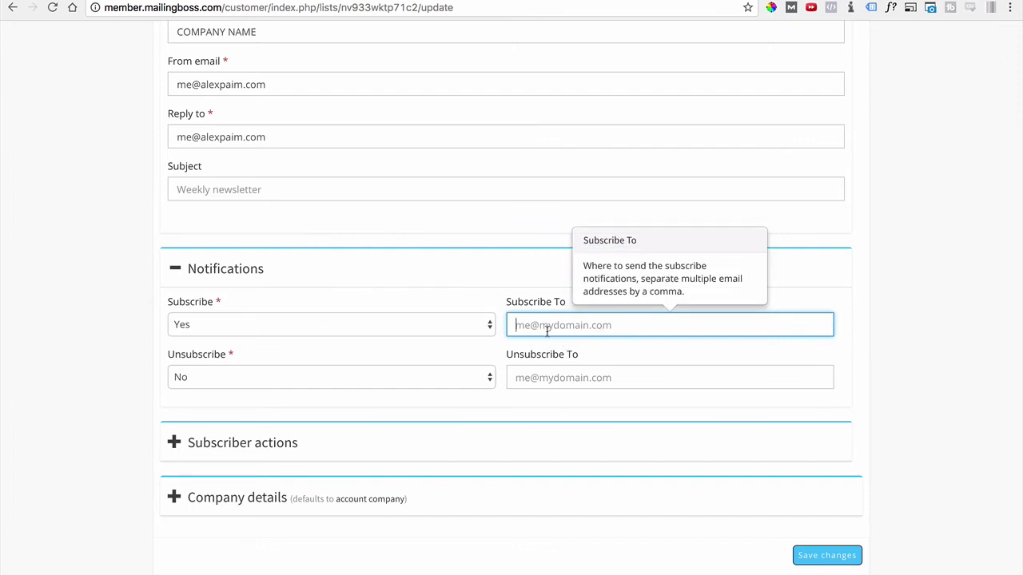
left_click(305, 322)
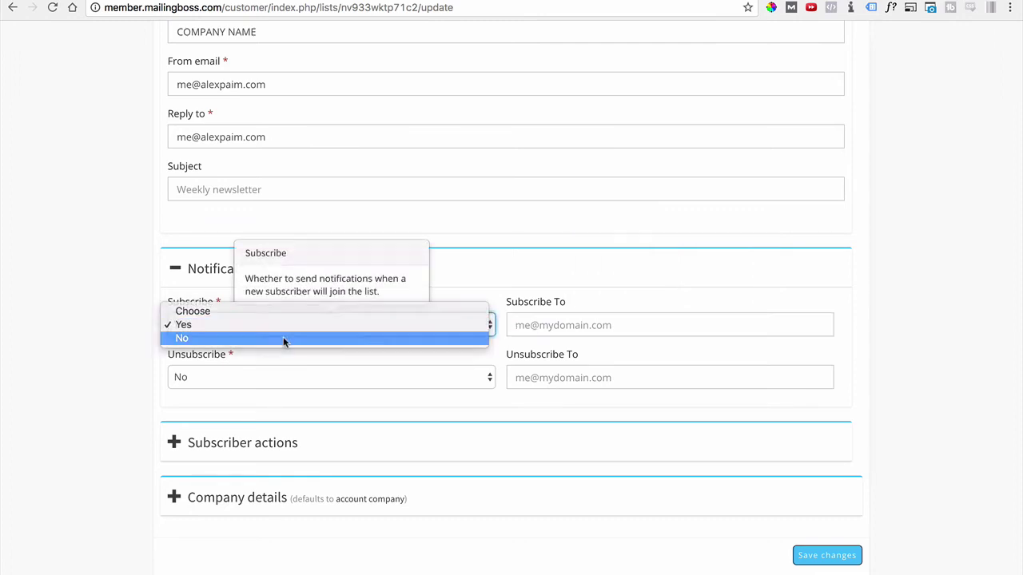
left_click(283, 341)
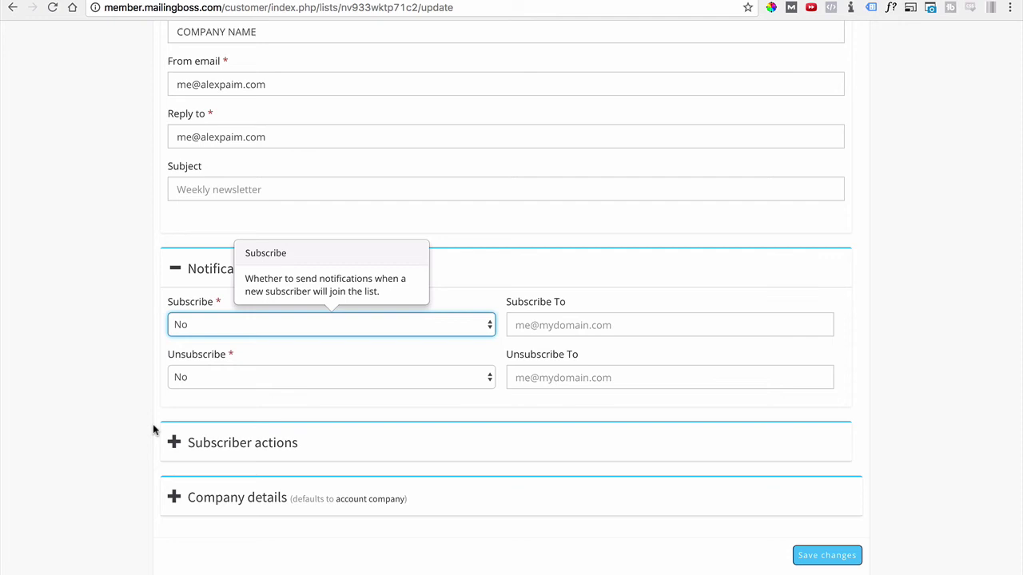
Step: Check the unsubscribe notification options and the Unsubscribe To recipient field
left_click(211, 379)
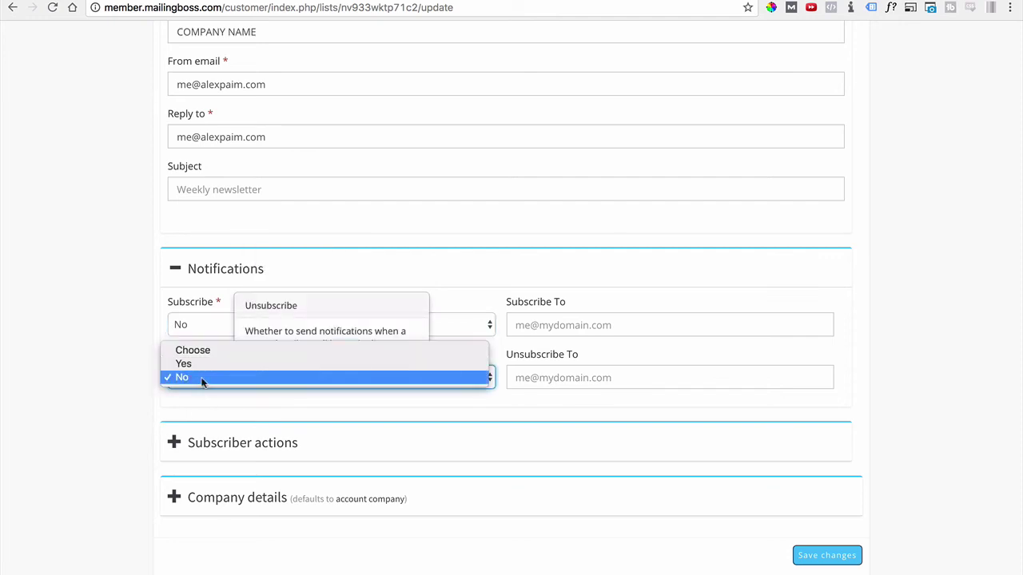
left_click(622, 380)
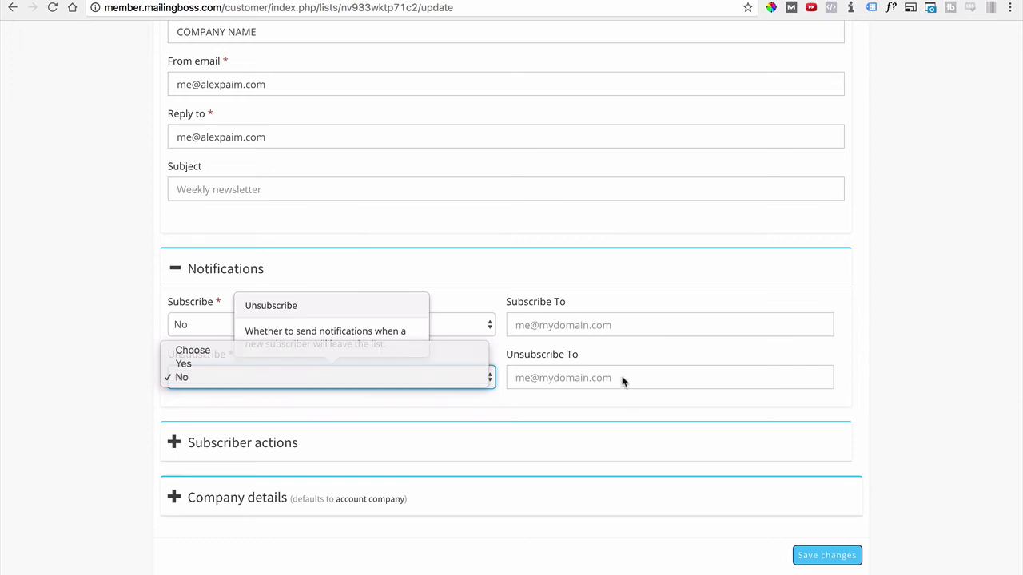
left_click(536, 381)
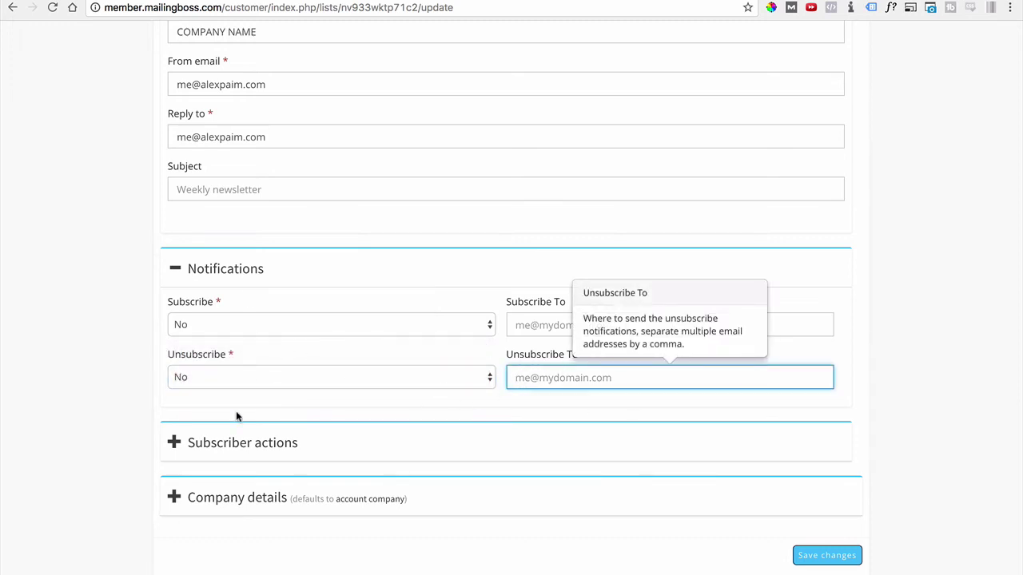
Step: Review the list's subscriber actions for when someone subscribes, and collapse that section again
scroll(169, 487, "down", 2)
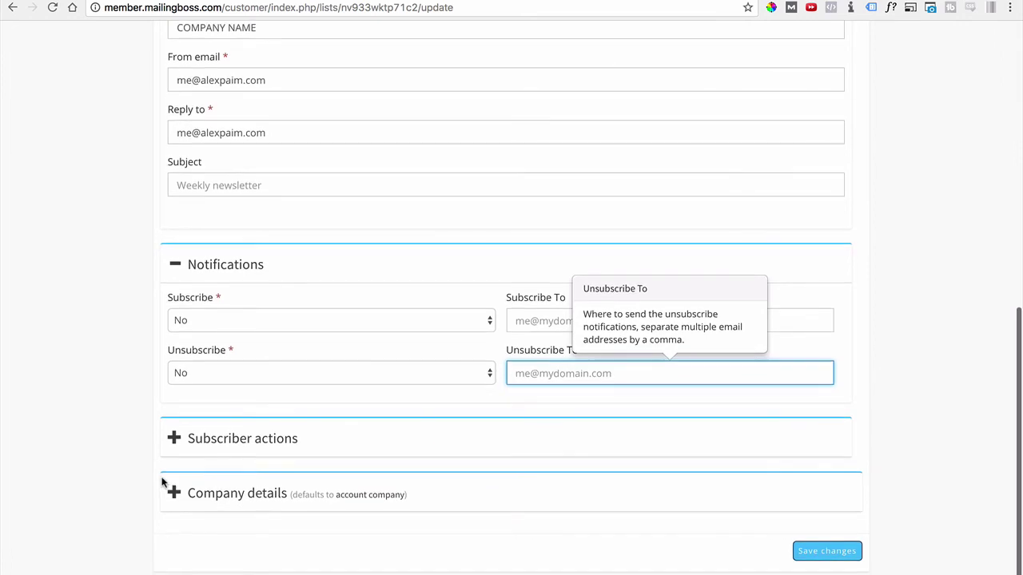
left_click(174, 444)
scroll(166, 448, "down", 3)
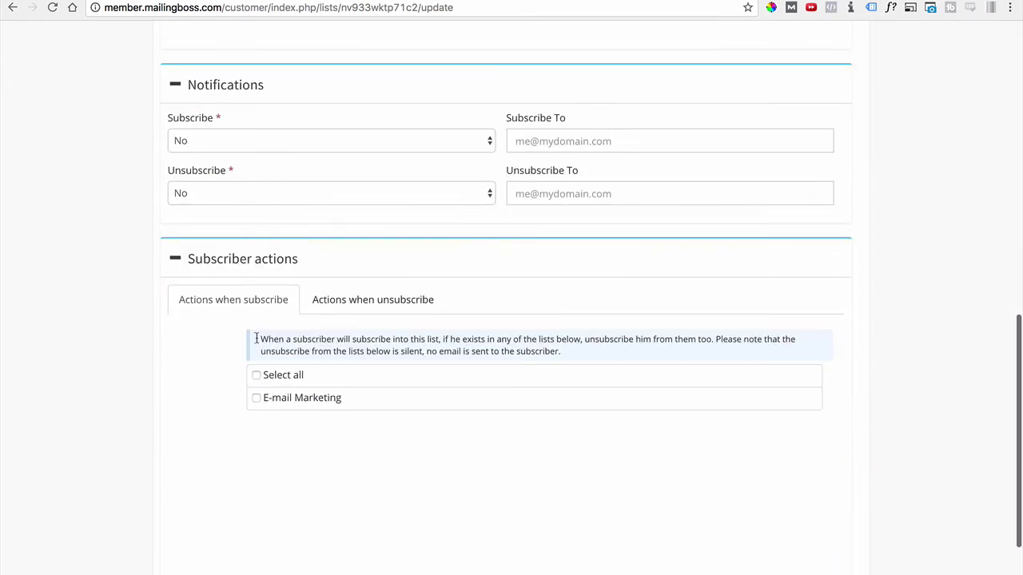
left_click(174, 258)
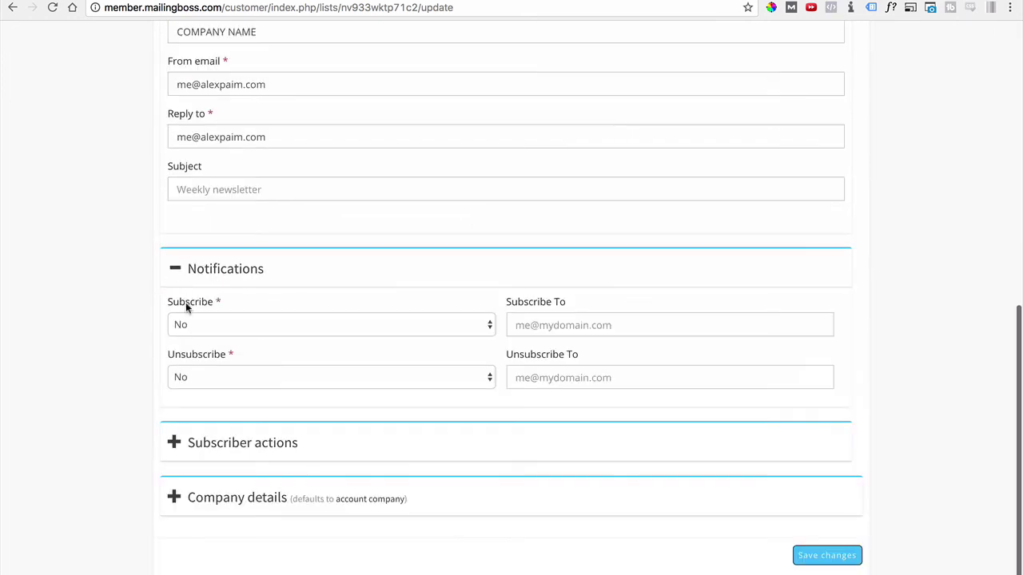
Step: Collapse the Notifications and Advanced sections, and expand Company details to review the company's address information
left_click(169, 273)
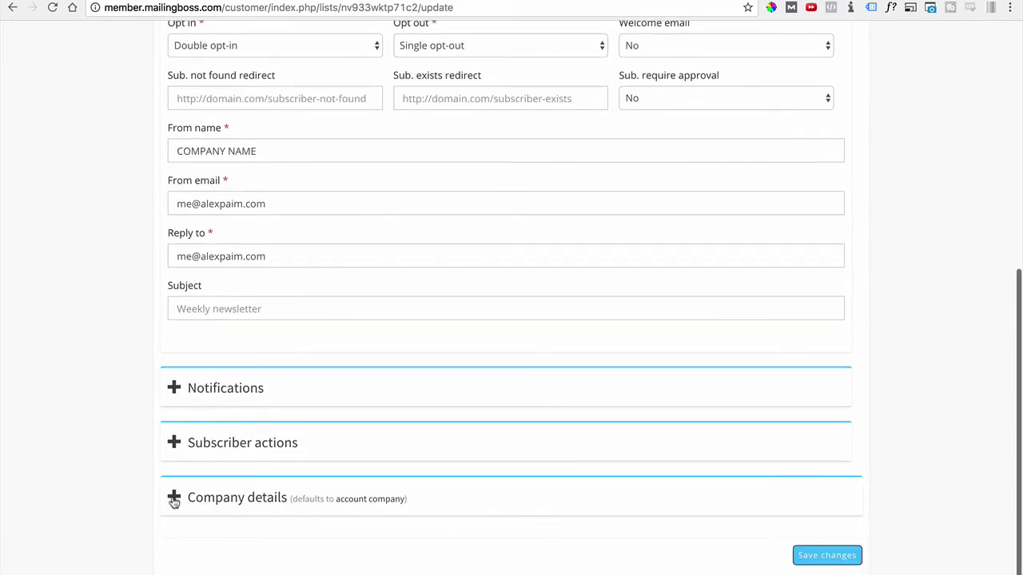
scroll(171, 501, "up", 3)
left_click(177, 128)
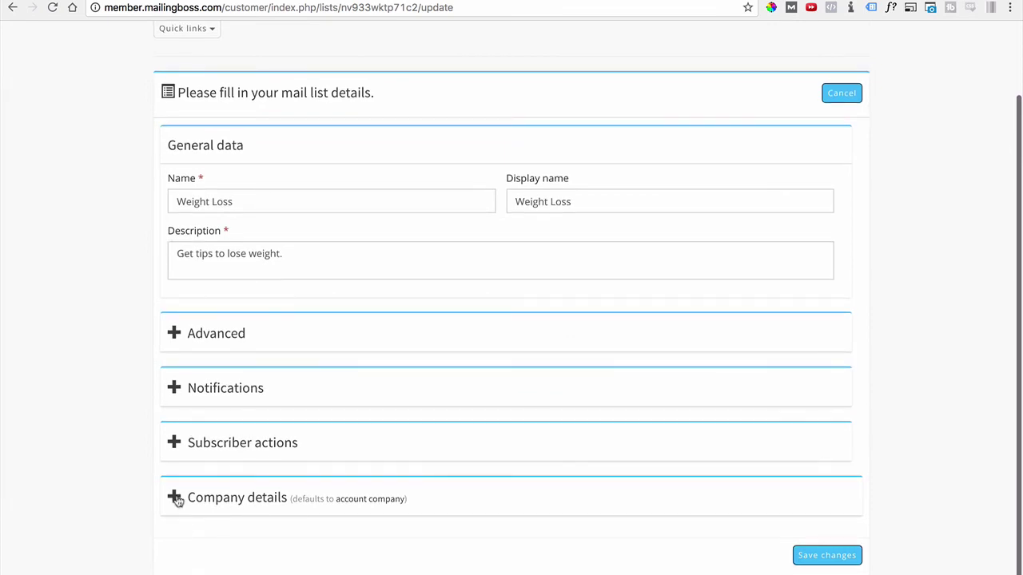
left_click(176, 498)
scroll(153, 491, "down", 4)
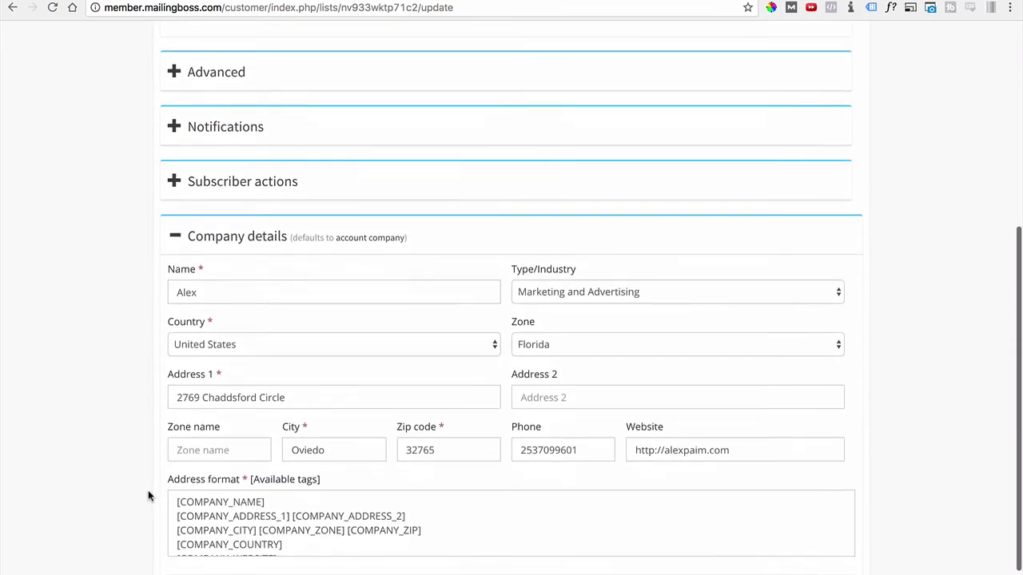
scroll(148, 496, "down", 1)
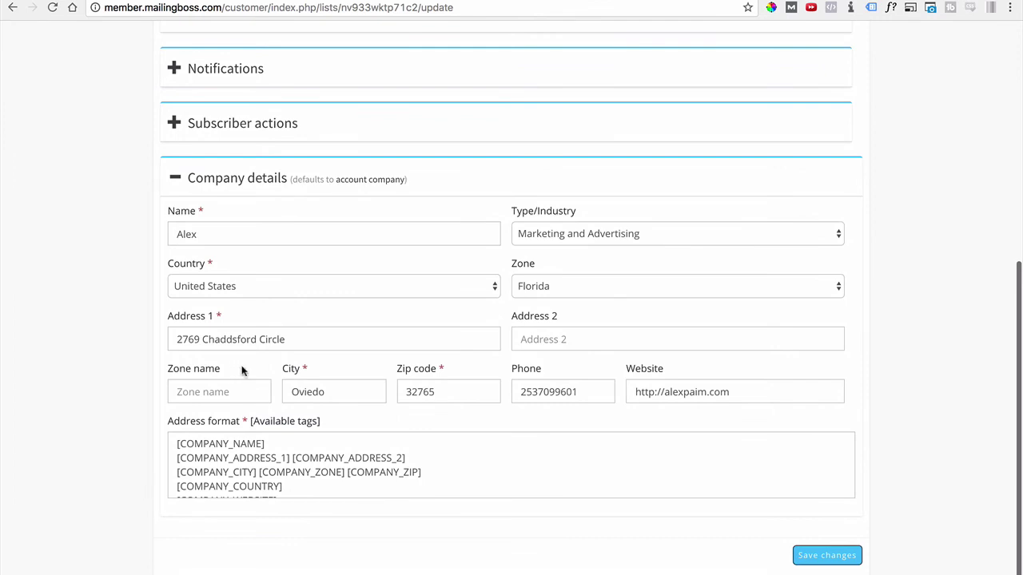
Step: Review the list's company name, country and address fields in the company details
left_click_drag(301, 344, 170, 342)
left_click(195, 236)
double_click(195, 237)
left_click(58, 268)
left_click(192, 234)
left_click(118, 270)
left_click(288, 288)
left_click(75, 324)
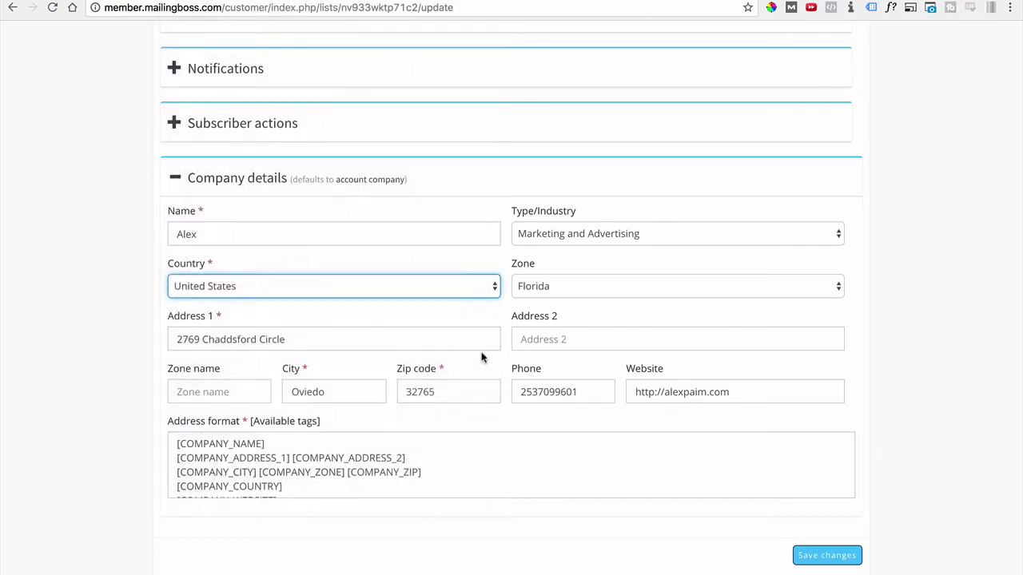
Step: Replace the company's phone number with a placeholder number
double_click(561, 391)
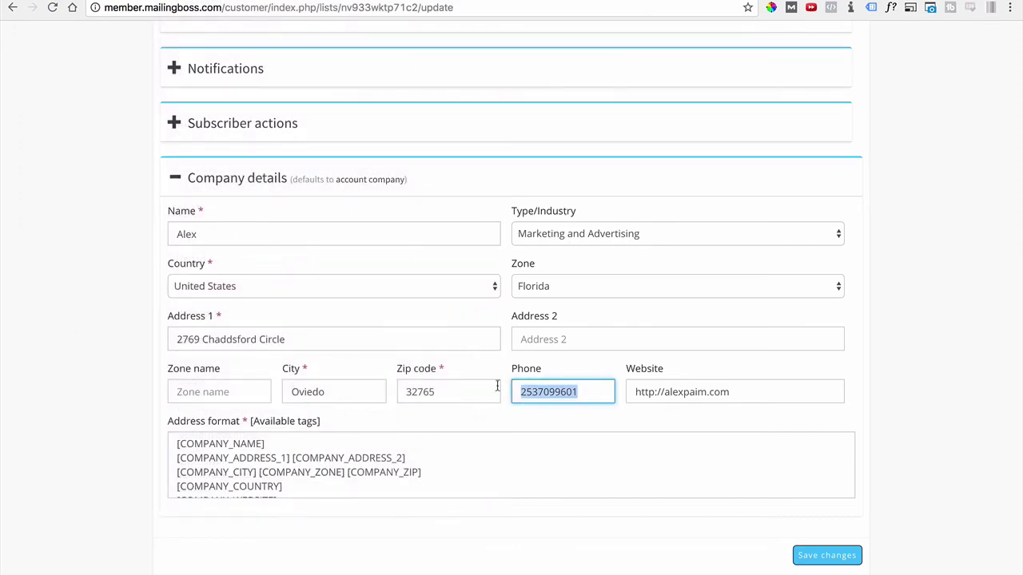
type("5555")
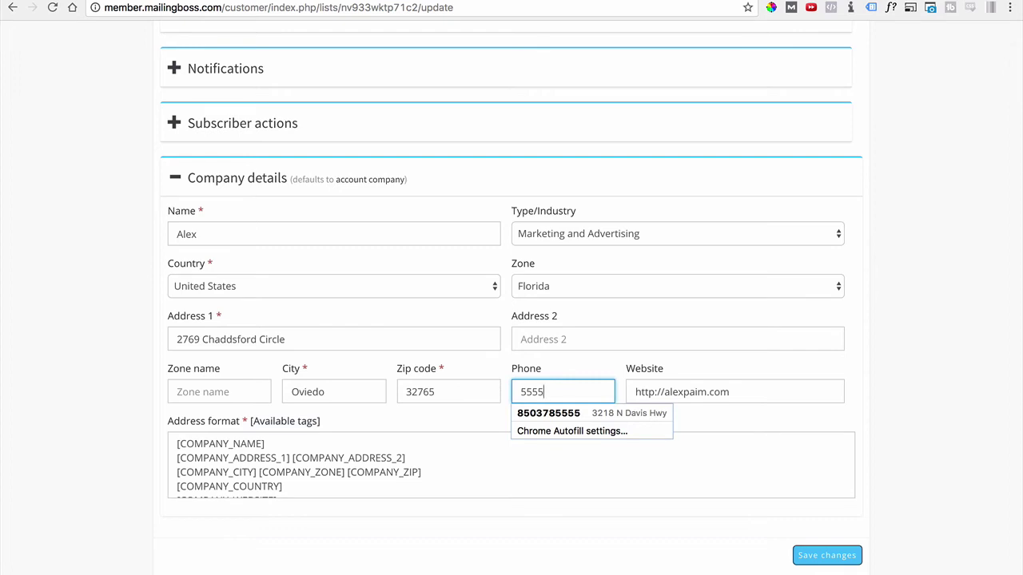
type("555555")
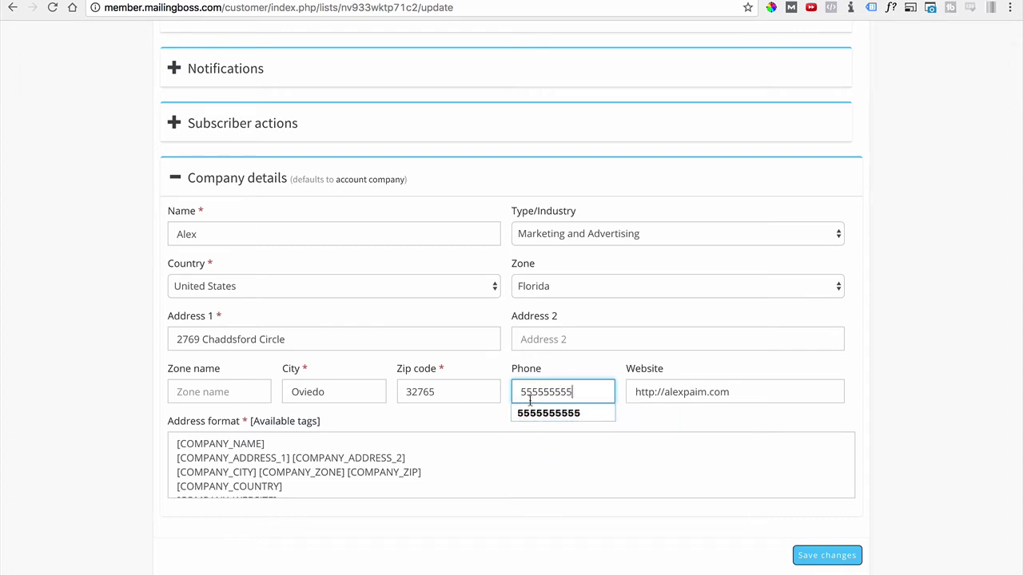
left_click_drag(539, 392, 553, 392)
left_click(575, 392)
left_click(113, 439)
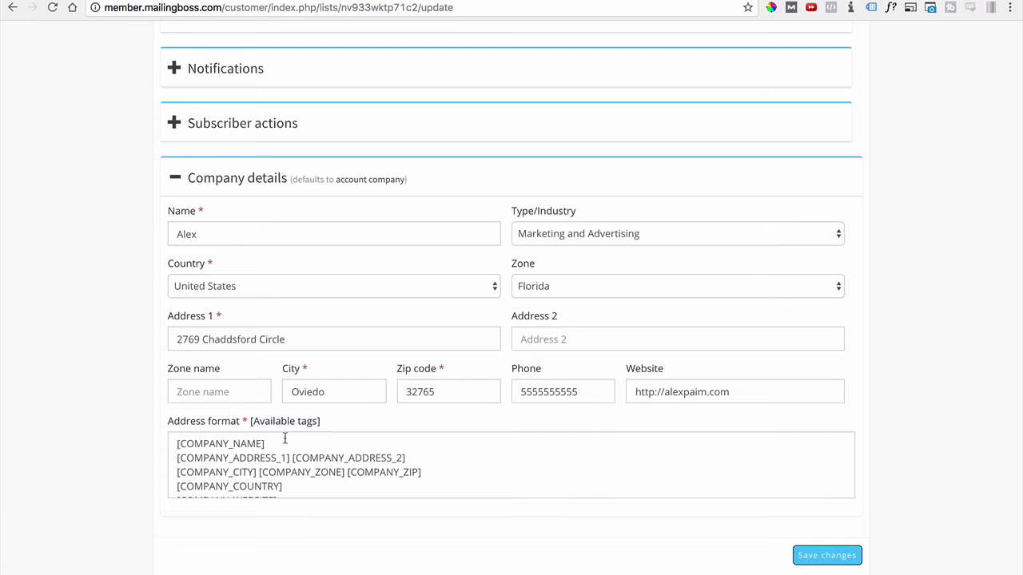
Step: Check the address format tags in the company details and save the list changes
left_click_drag(330, 458, 265, 446)
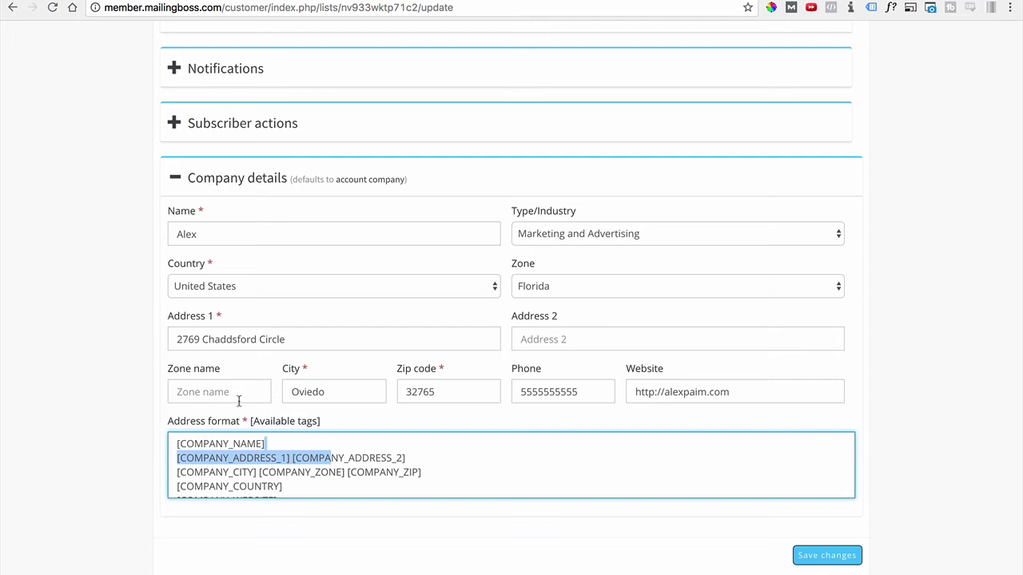
left_click(327, 484)
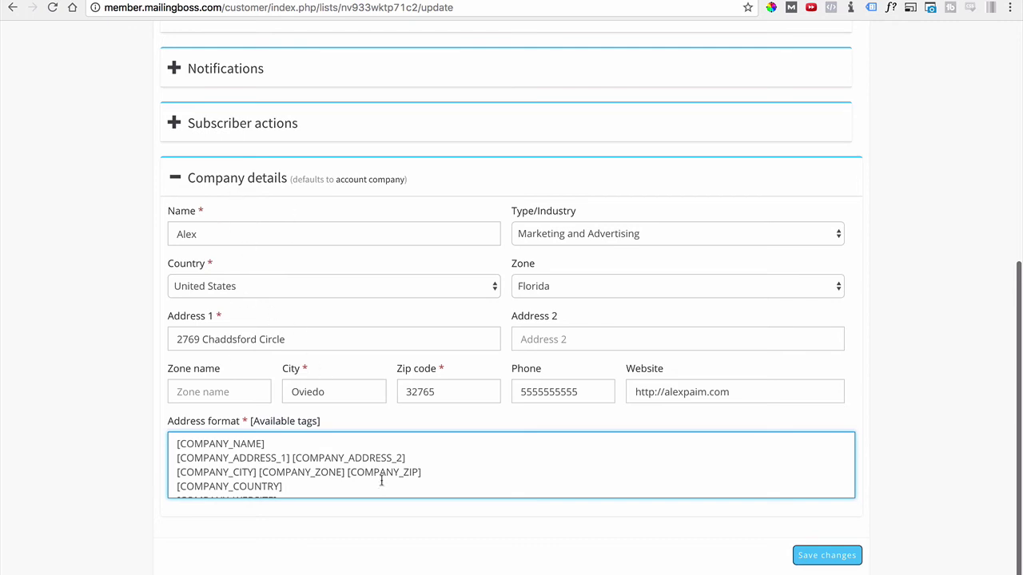
left_click(825, 559)
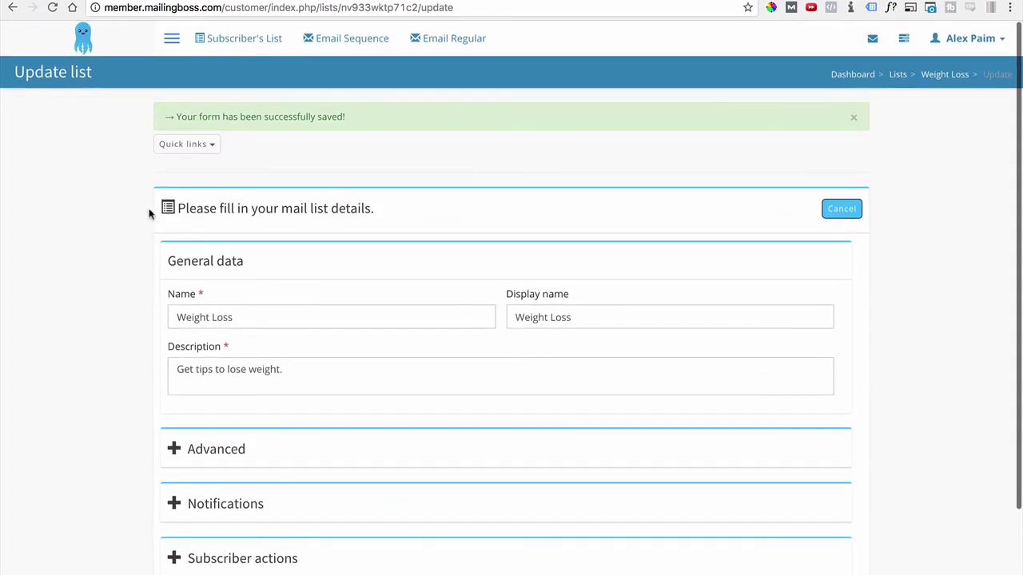
Step: Open the Weight Loss list's custom fields and review the Phone, Email, First name and Last name fields
left_click(173, 148)
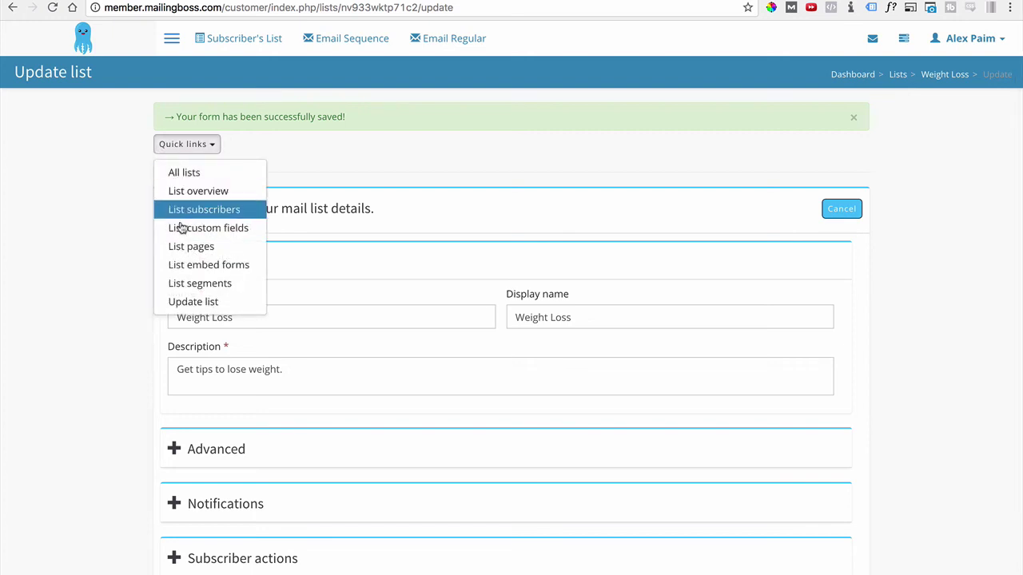
left_click(236, 231)
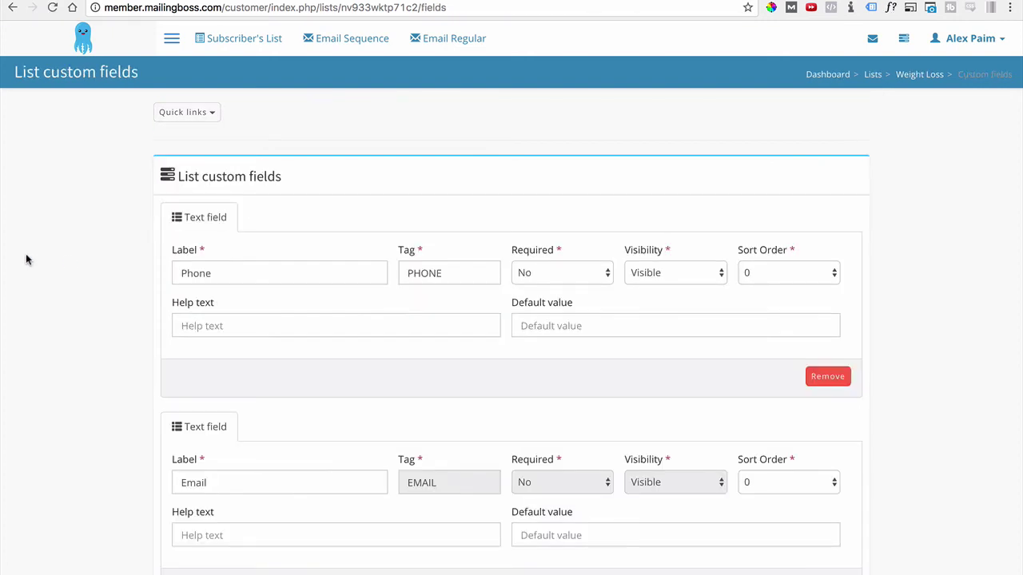
left_click_drag(230, 272, 157, 270)
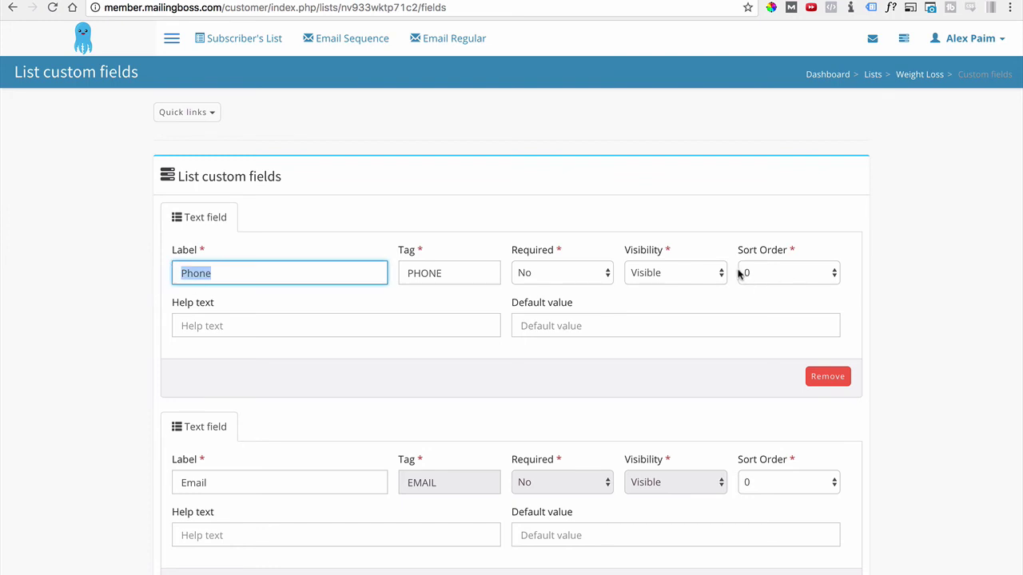
scroll(671, 224, "down", 3)
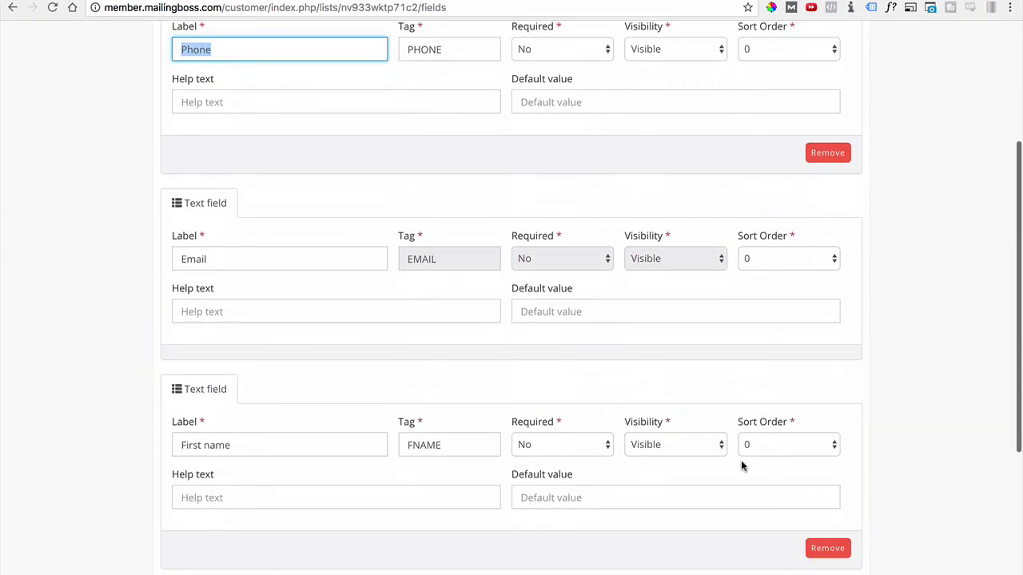
scroll(313, 320, "up", 3)
scroll(241, 297, "down", 3)
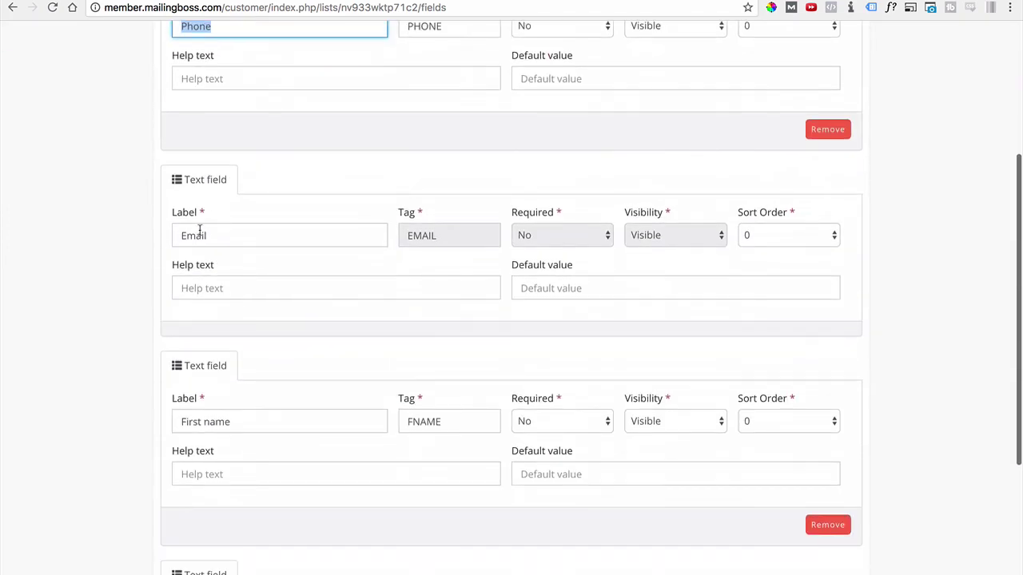
scroll(212, 269, "down", 2)
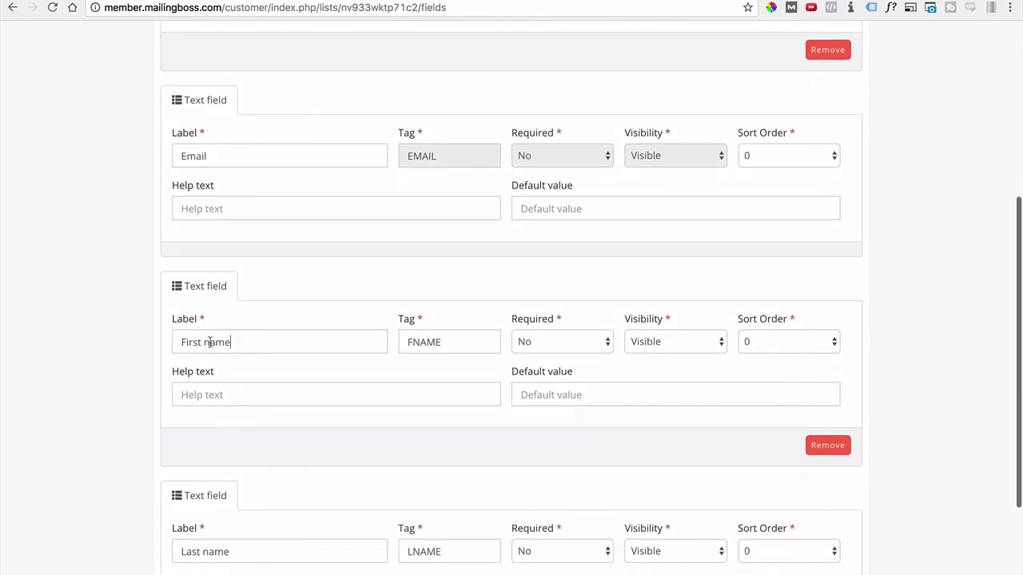
left_click_drag(236, 343, 140, 342)
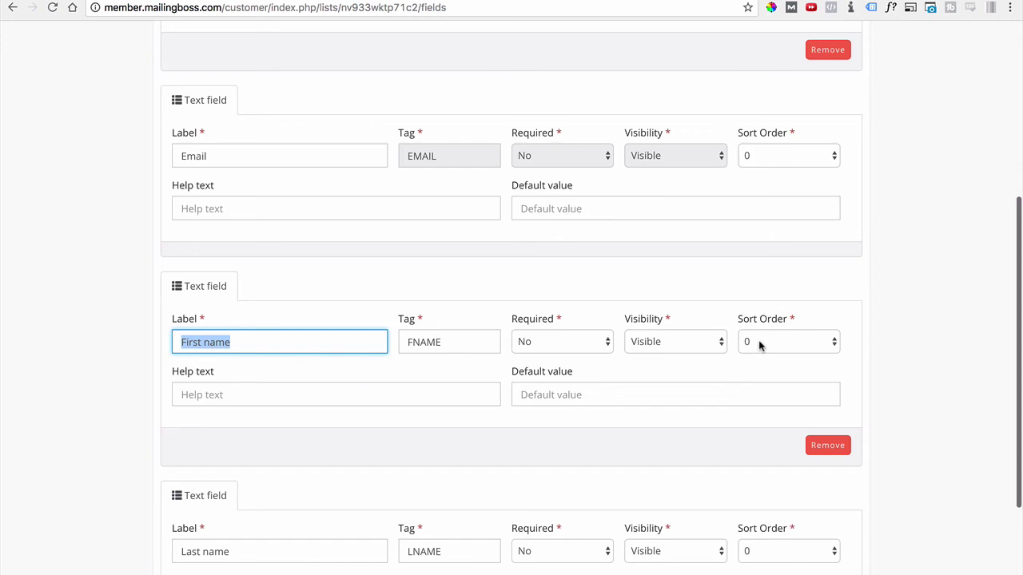
scroll(336, 359, "down", 5)
left_click(251, 367)
left_click_drag(251, 368, 173, 369)
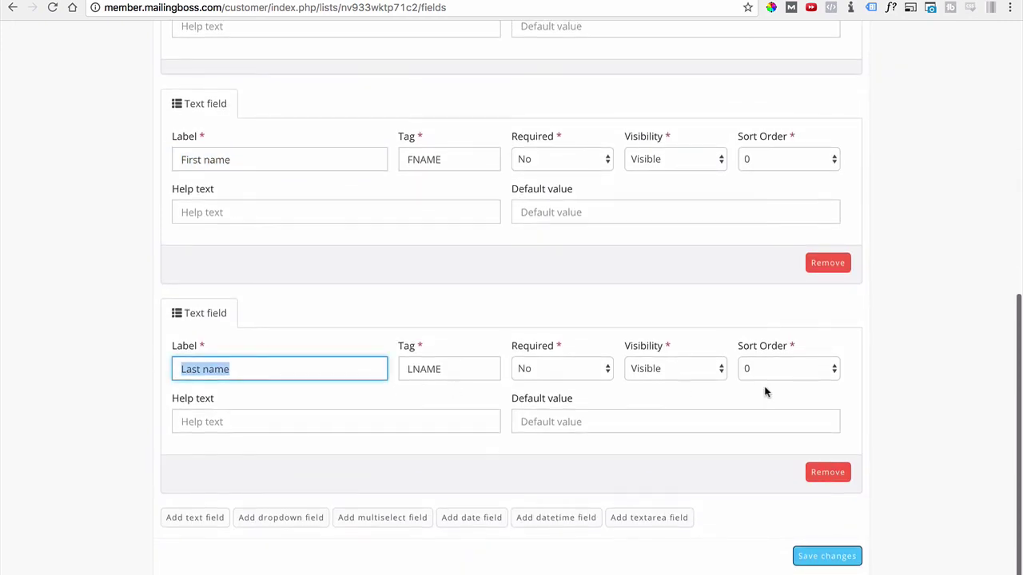
Step: Set the sort order of the Last name field to 1 and the Email field to 2
left_click(788, 372)
key("Escape")
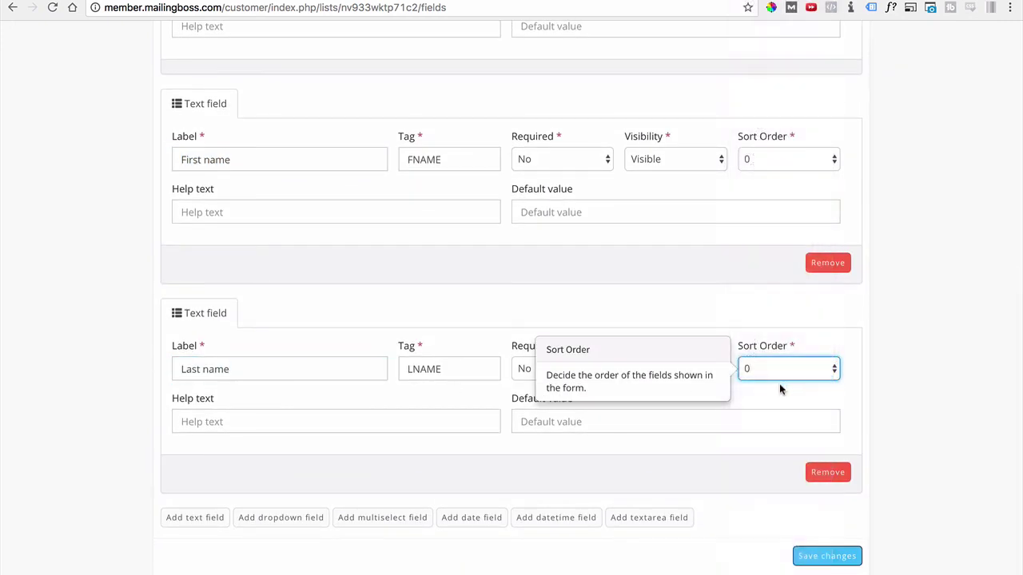
scroll(224, 207, "up", 3)
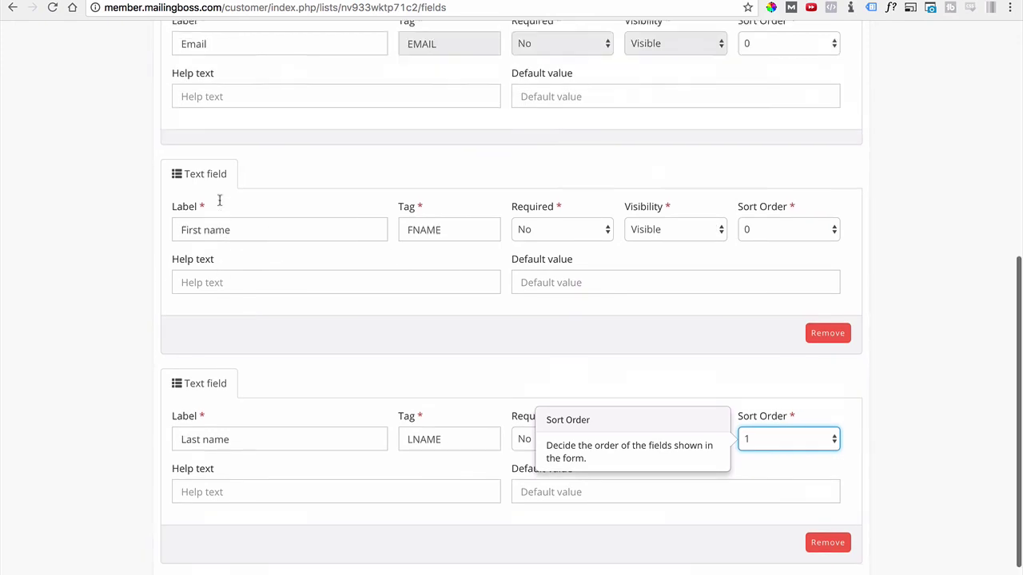
scroll(225, 207, "up", 2)
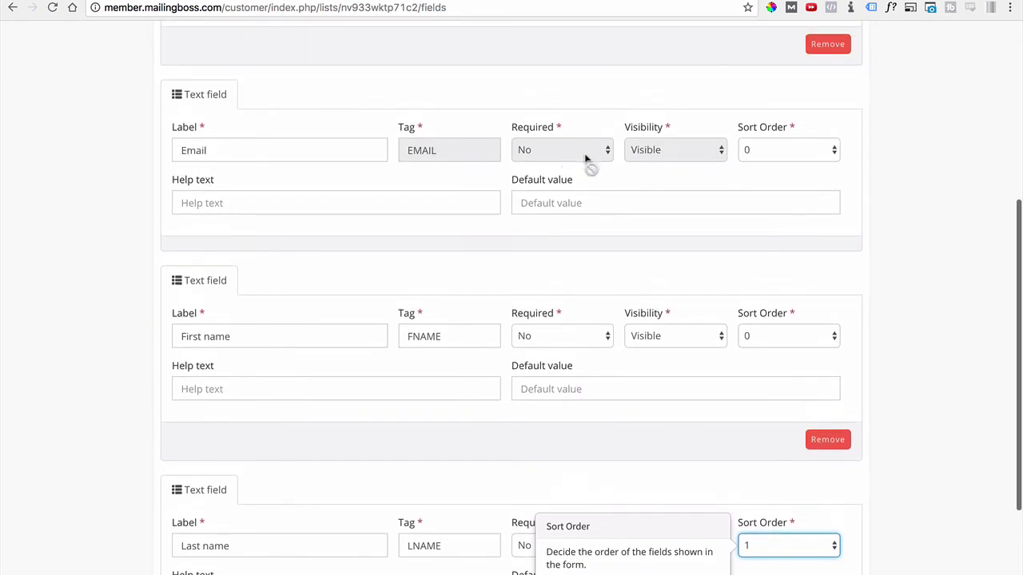
left_click(763, 150)
left_click(758, 176)
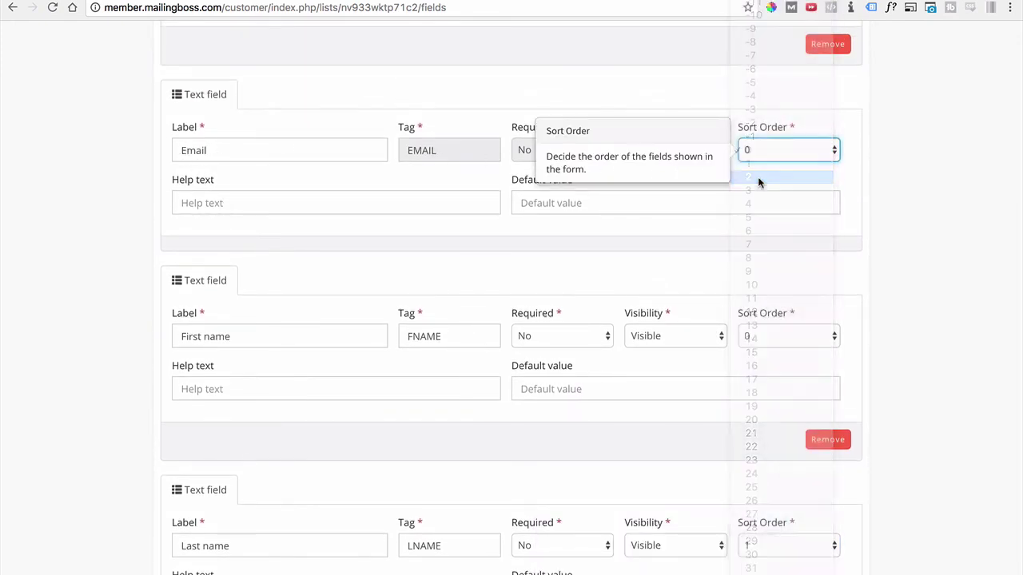
Step: Set the Phone field's sort order to 3 and save the custom fields
scroll(226, 221, "up", 5)
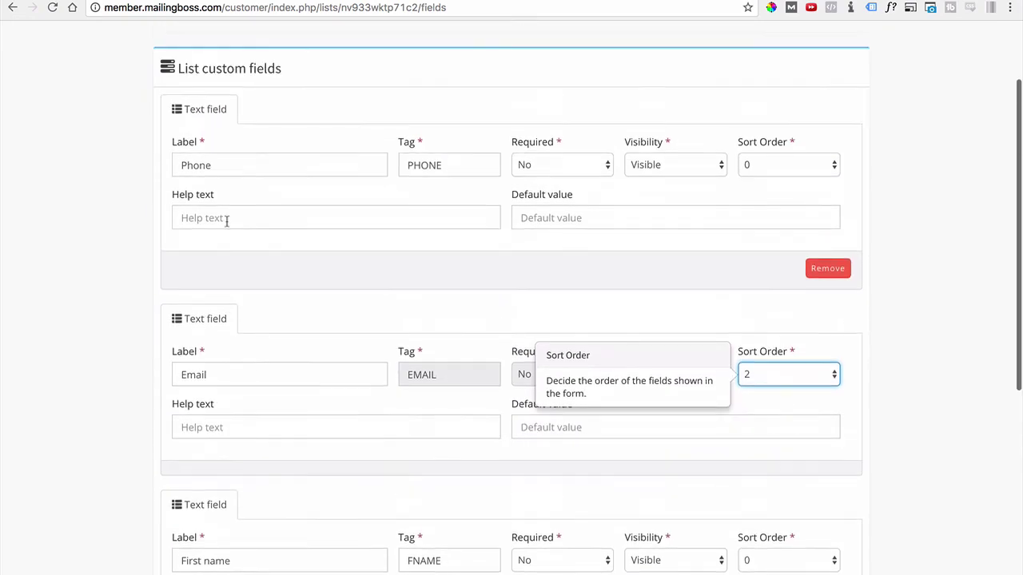
left_click_drag(238, 178, 133, 168)
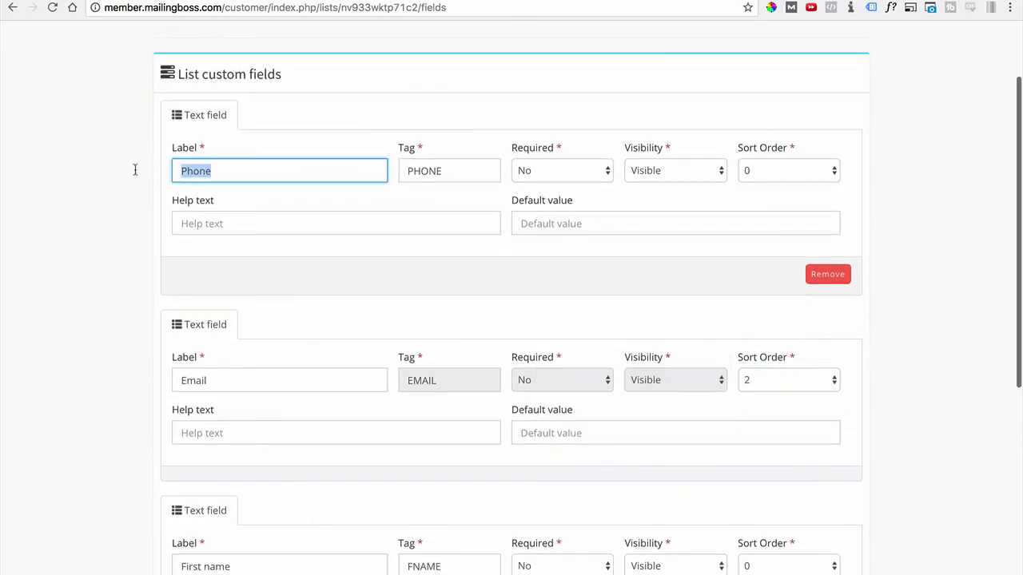
left_click(769, 178)
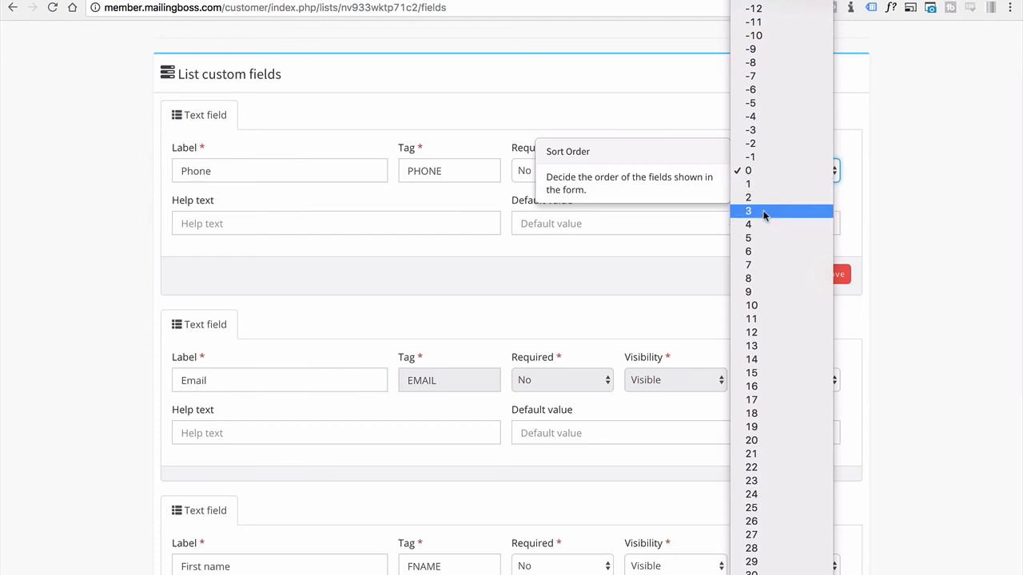
left_click(764, 213)
scroll(521, 306, "down", 5)
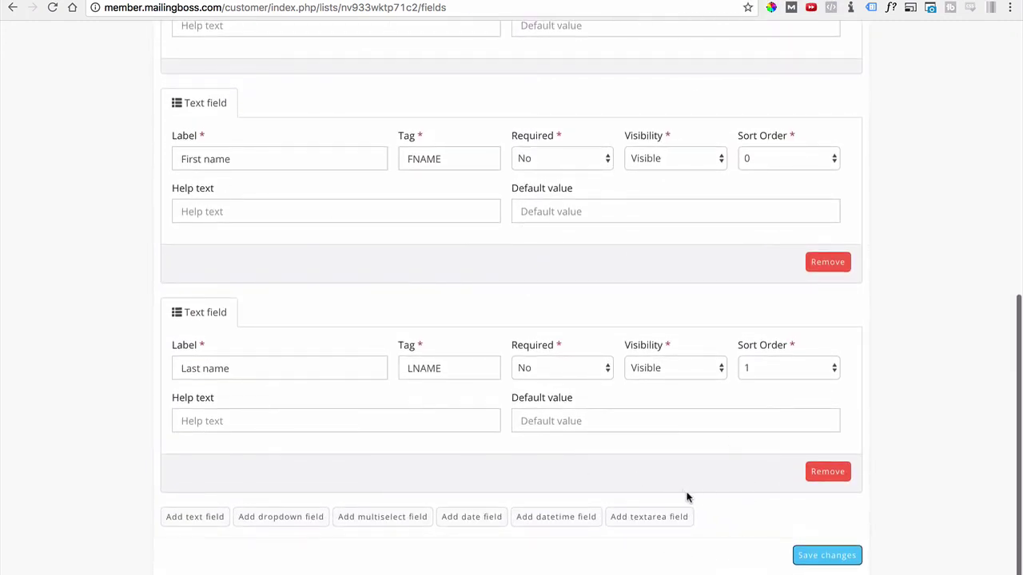
left_click(805, 561)
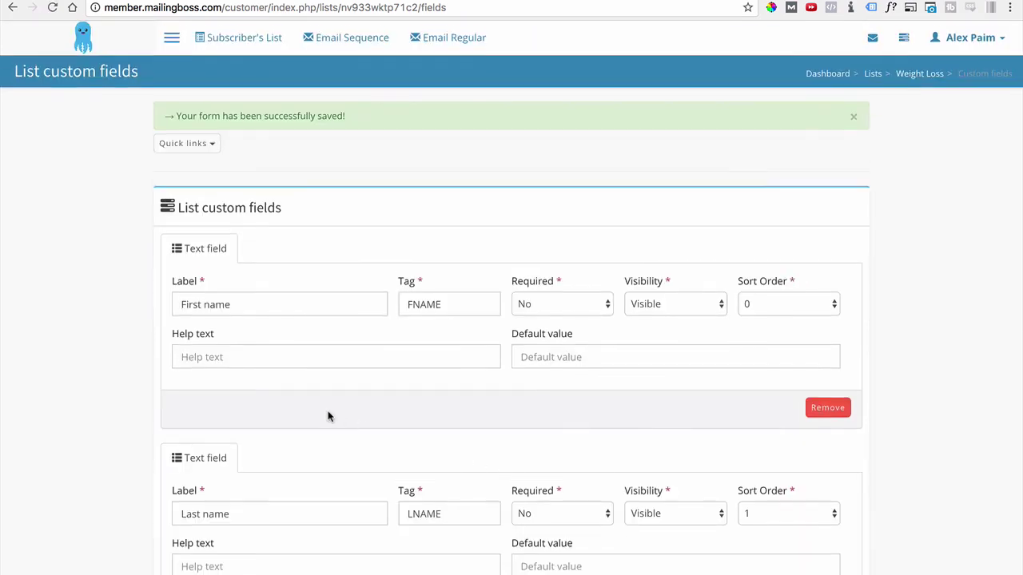
Step: Check the order of the saved custom fields from the first field through the last
scroll(260, 372, "down", 2)
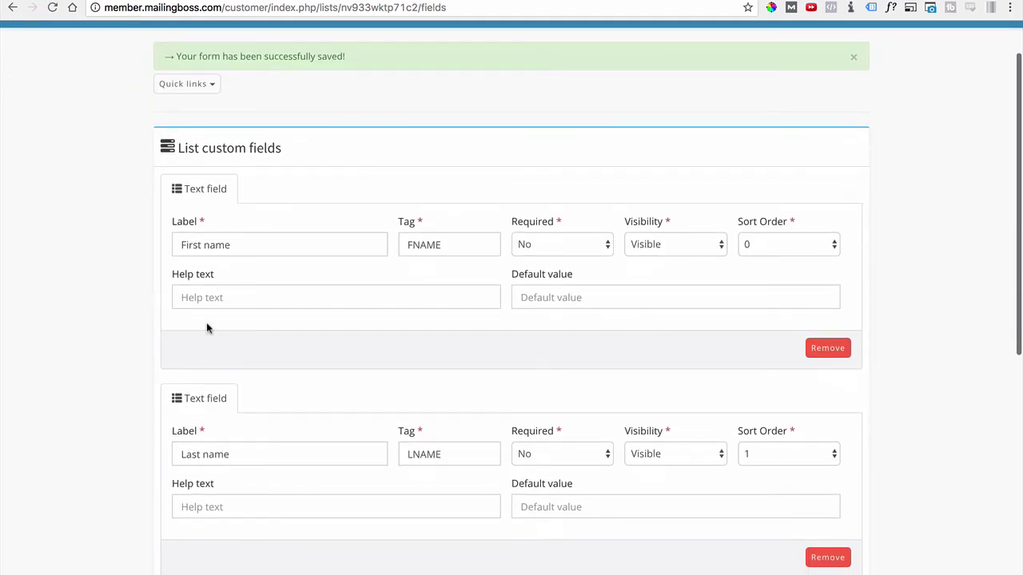
scroll(148, 436, "down", 5)
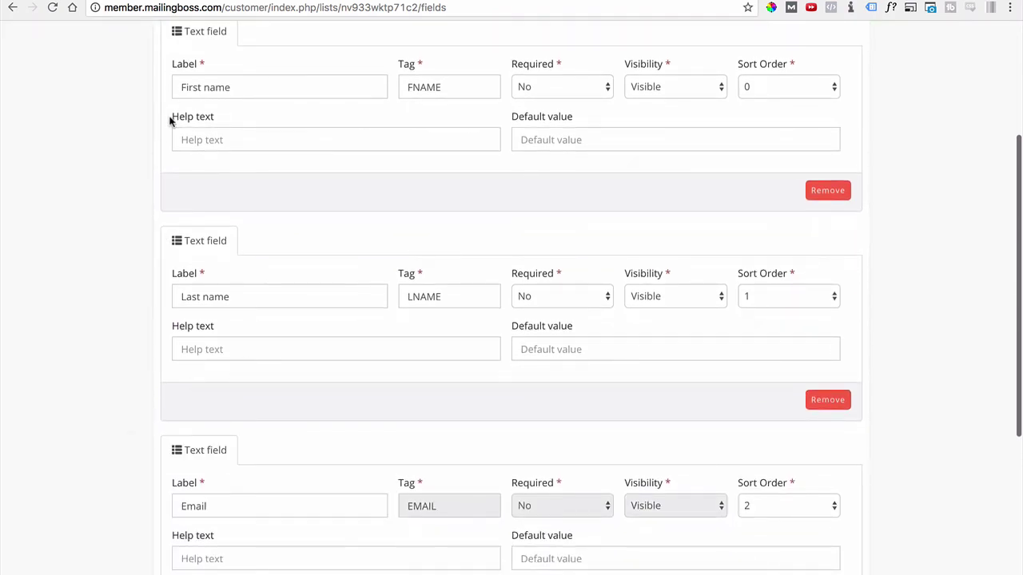
scroll(180, 119, "down", 1)
triple_click(233, 85)
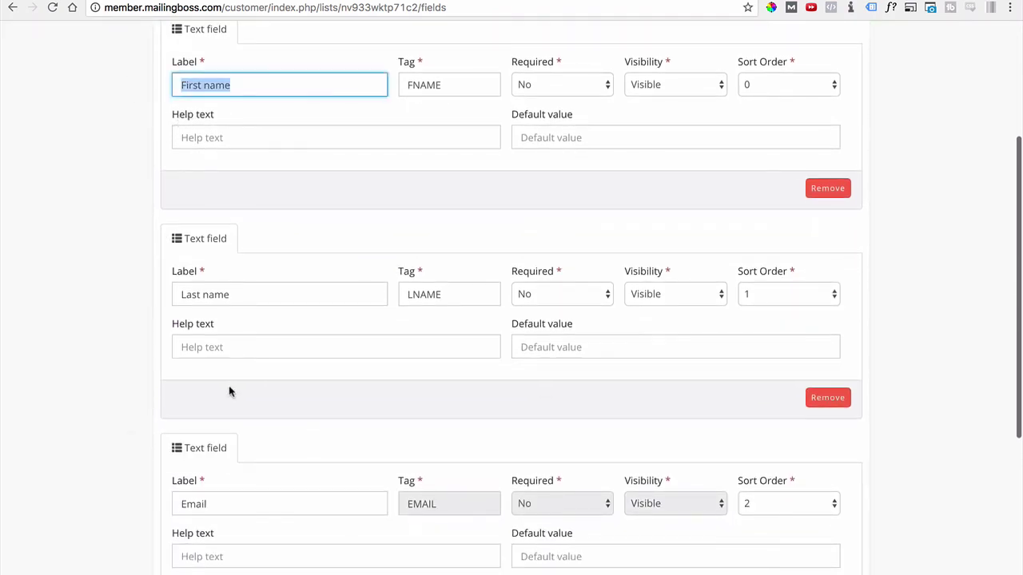
triple_click(240, 302)
scroll(148, 359, "down", 3)
triple_click(194, 418)
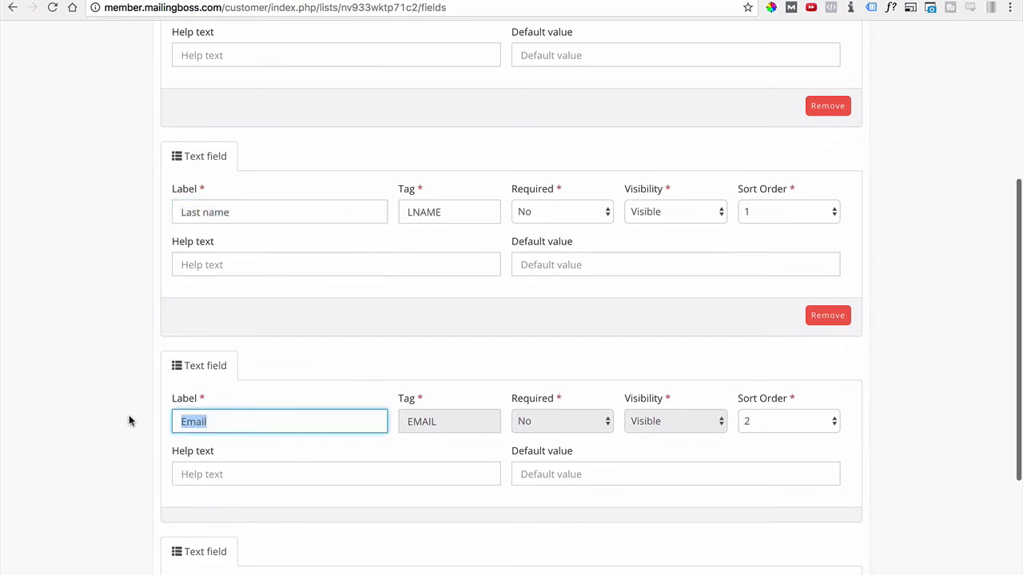
scroll(130, 420, "down", 4)
triple_click(195, 462)
left_click(101, 458)
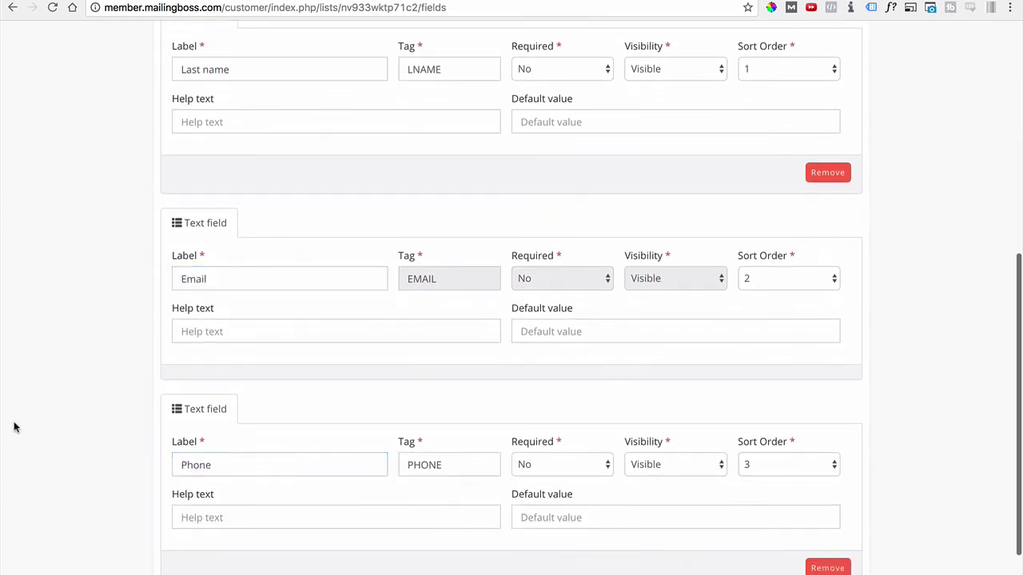
Step: Switch to the landing page editor and reload the page, discarding the unsaved form changes
left_click(402, 0)
left_click_drag(356, 274, 480, 296)
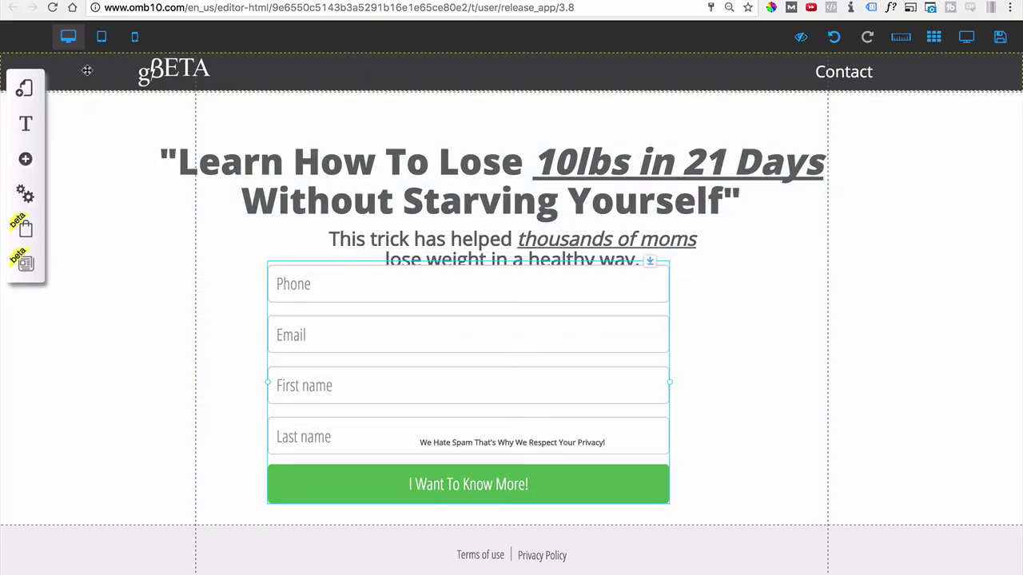
left_click(52, 8)
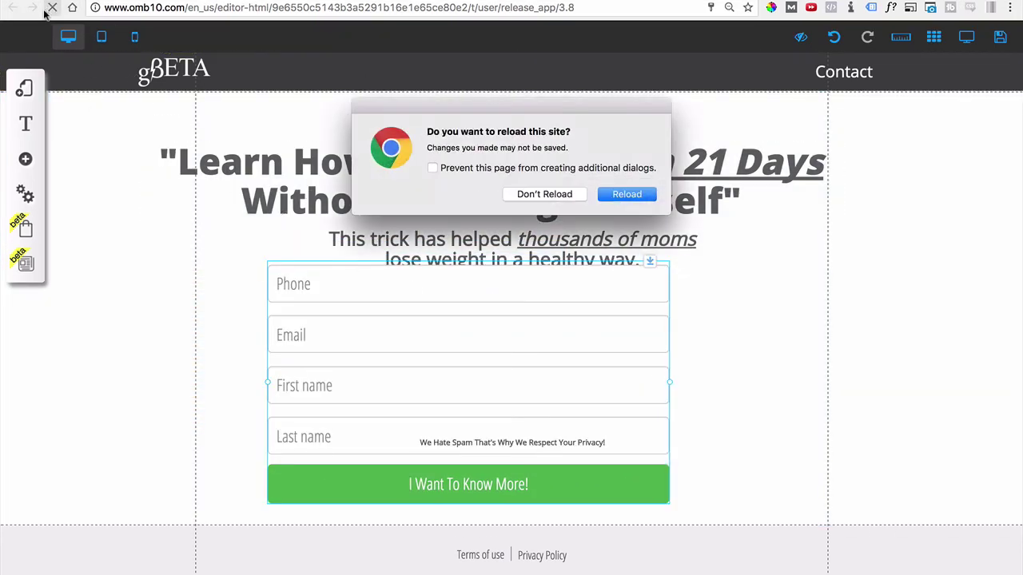
left_click(631, 197)
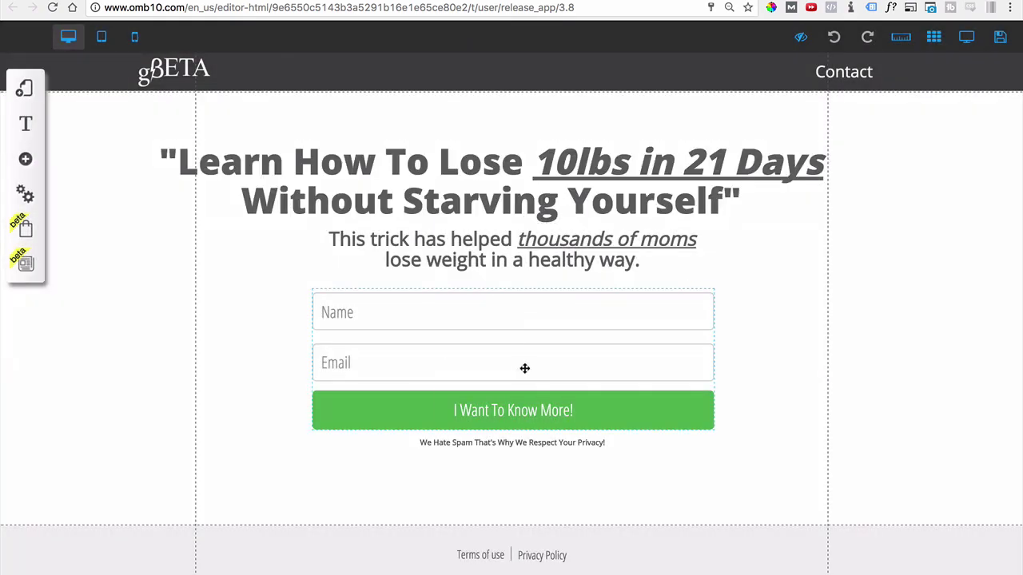
Step: Connect the opt-in form to MailingBoss again and move the form toward the left side of the landing page
left_click(524, 367)
left_click(470, 246)
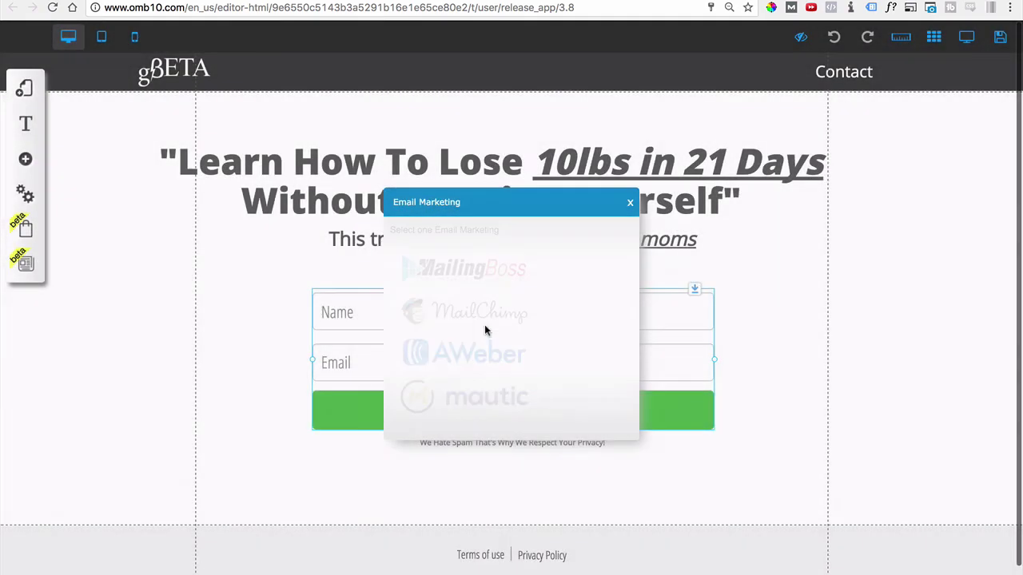
left_click(420, 258)
left_click_drag(445, 320, 191, 289)
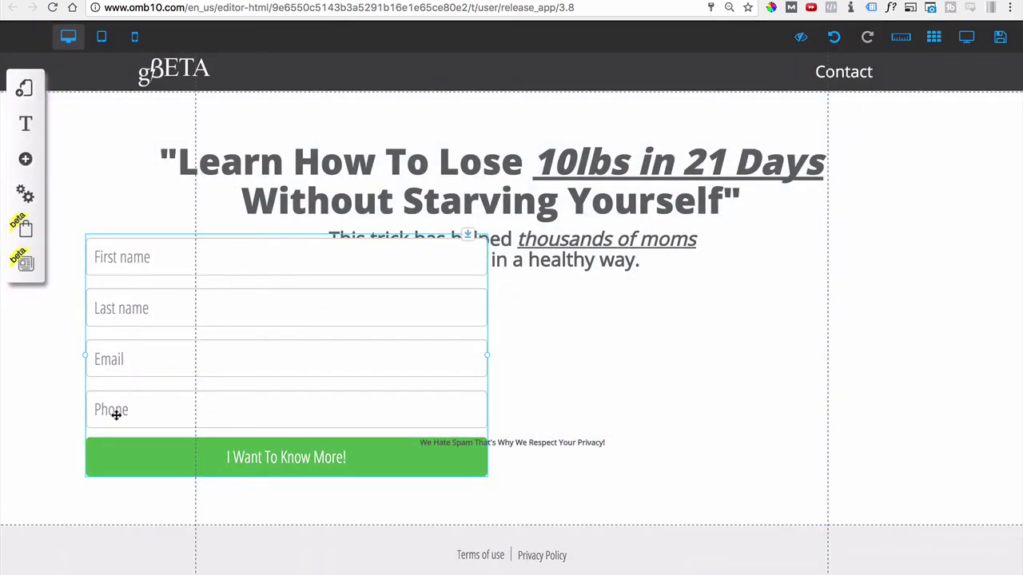
Step: Switch to the MailingBoss custom fields and change the LNAME field's label to "Last Name"
left_click_drag(128, 272, 137, 258)
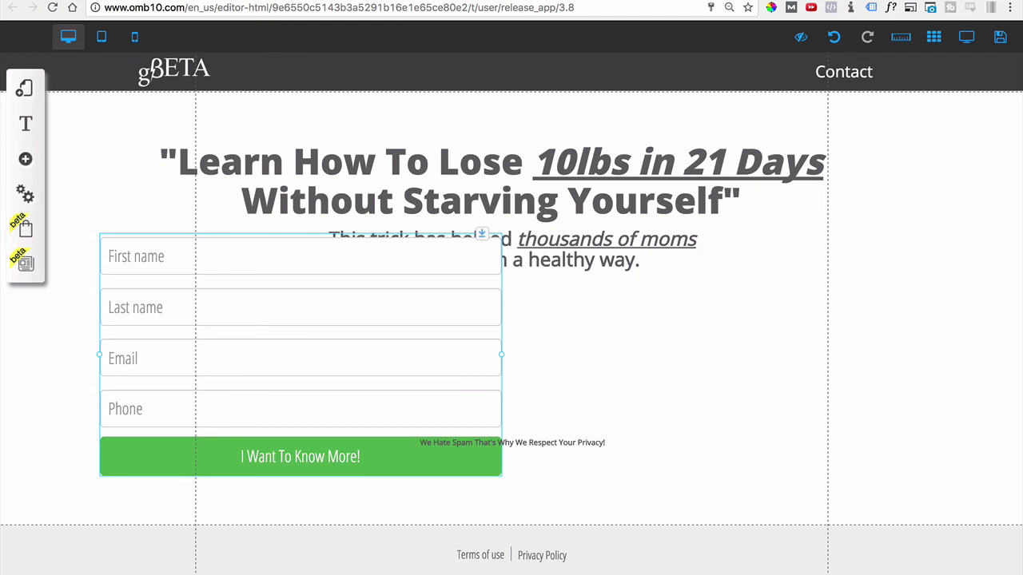
key("ctrl+Tab")
scroll(221, 331, "up", 5)
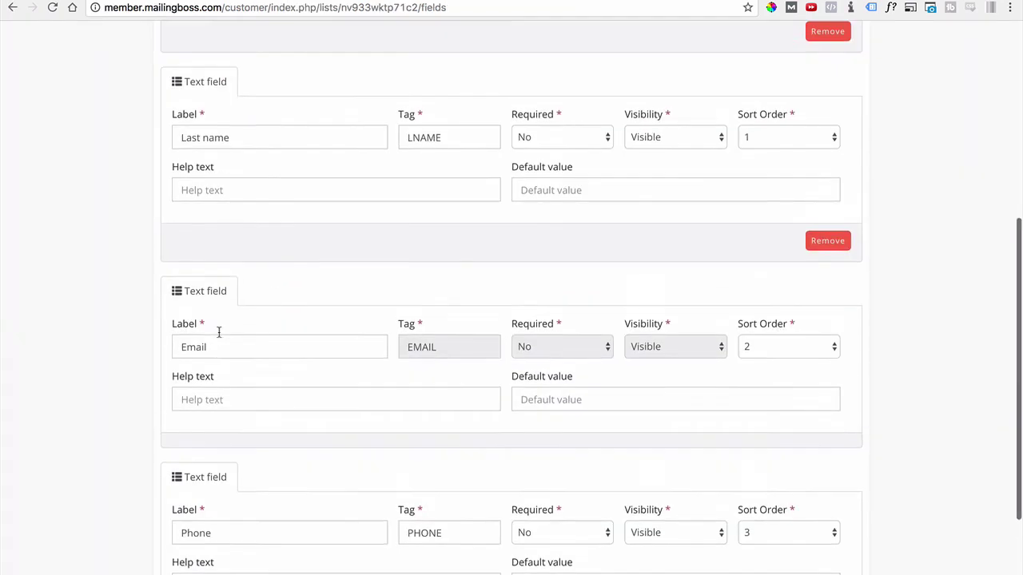
left_click(206, 239)
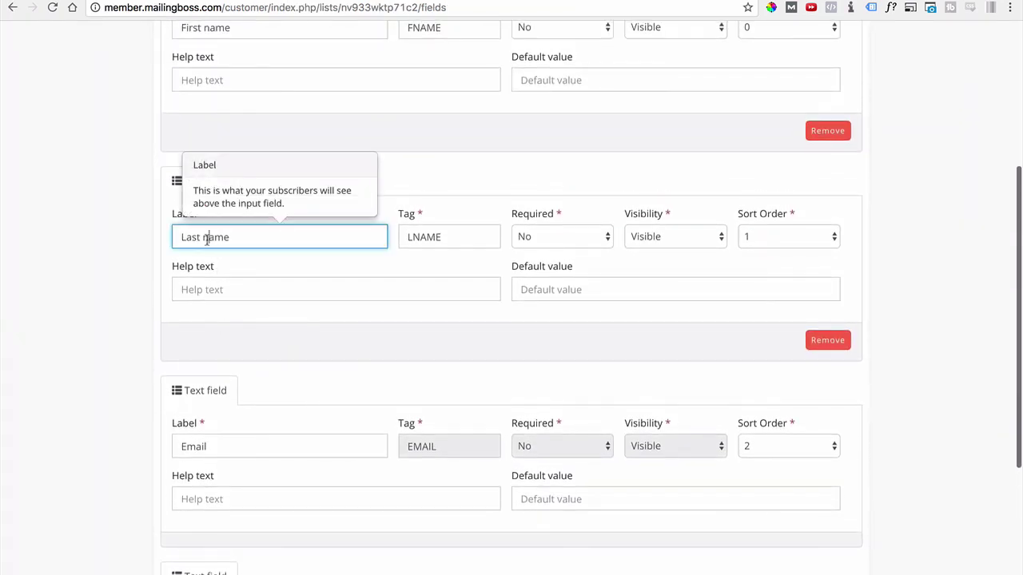
left_click(205, 237)
key("Delete")
type("N")
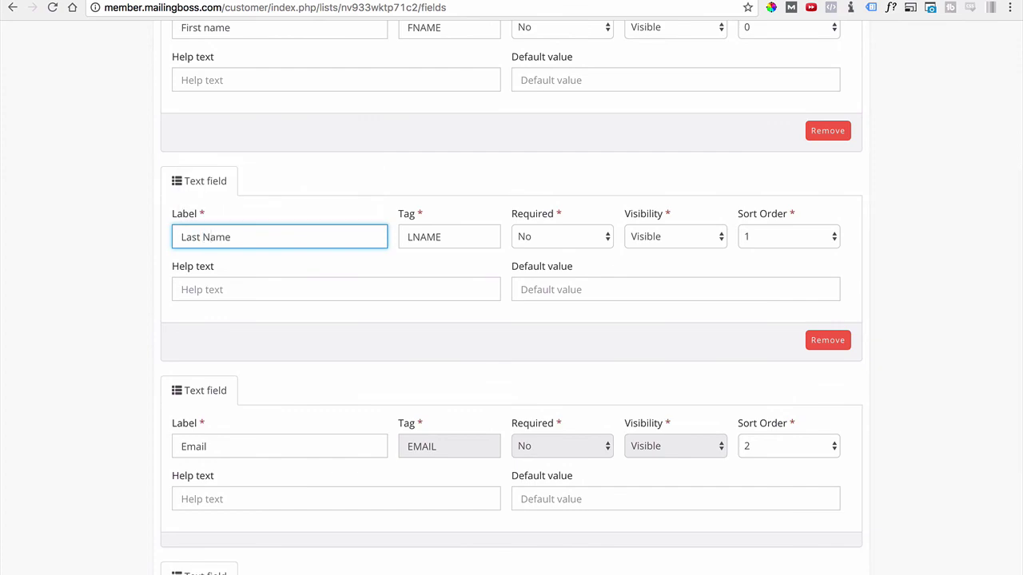
Step: Change the FNAME field's label to "First Name" and save the custom field changes
scroll(238, 416, "up", 3)
left_click(206, 159)
key("Delete")
type("N")
scroll(271, 189, "down", 5)
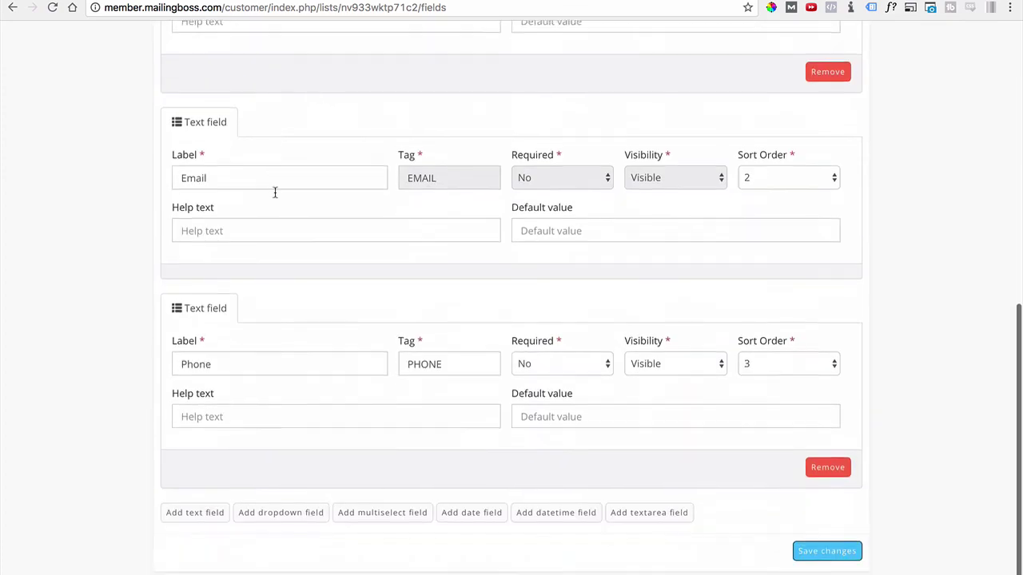
left_click(839, 553)
Step: Return to the landing page editor and reload it without keeping the repositioned form
left_click(238, 38)
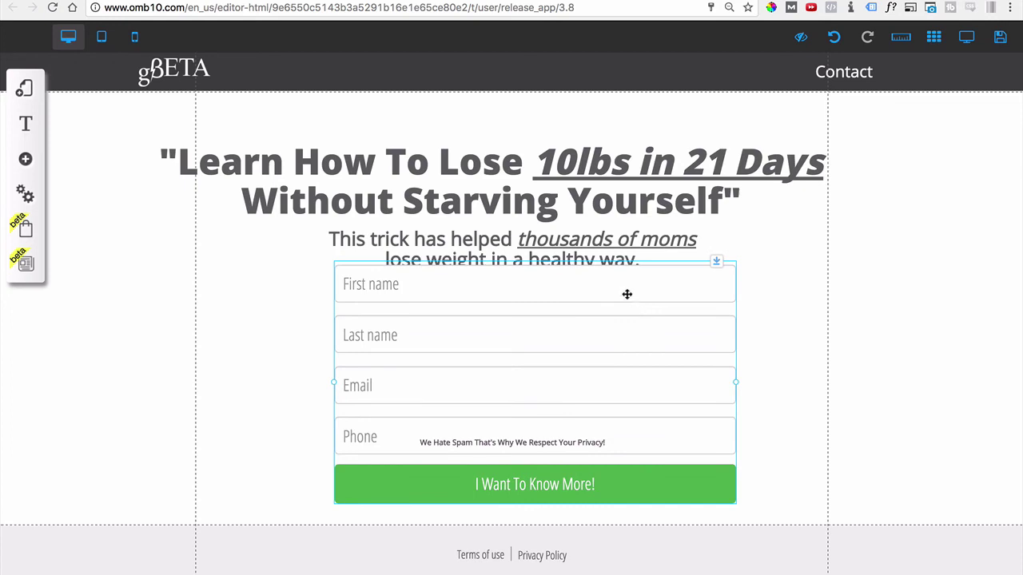
left_click(52, 7)
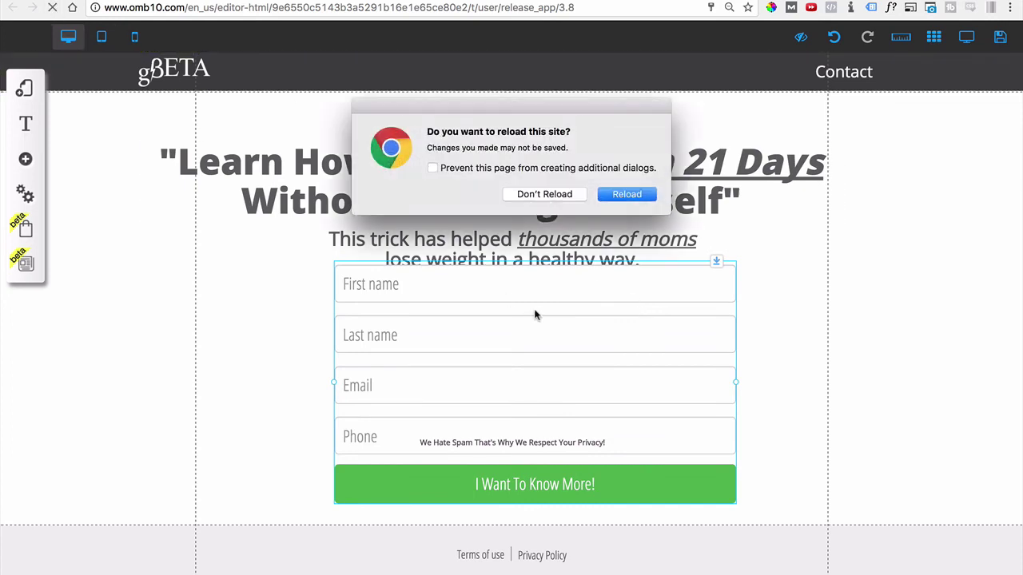
left_click(629, 198)
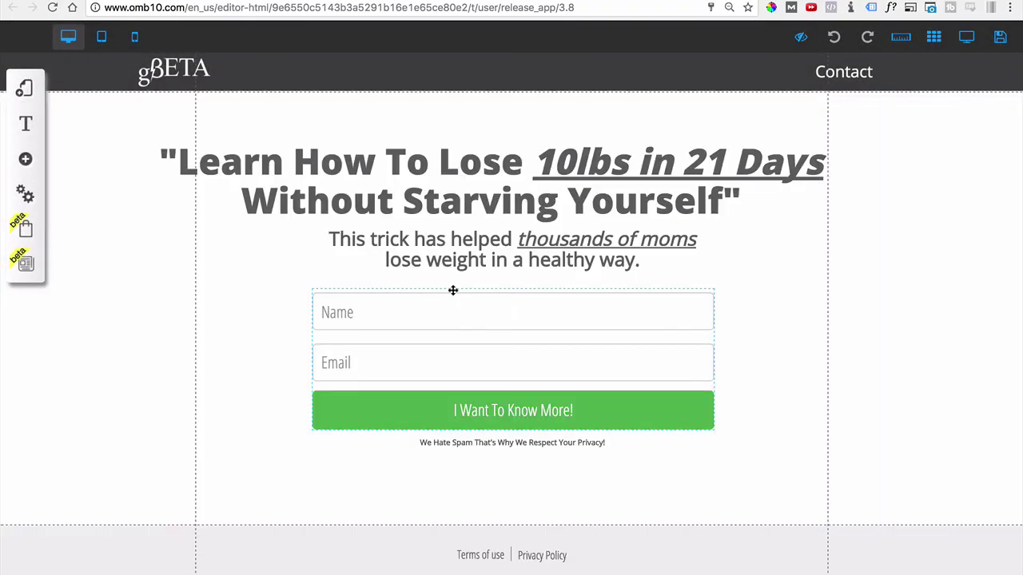
Step: Connect the landing page's opt-in form to MailingBoss so it uses the relabelled fields
left_click(449, 316)
left_click(449, 243)
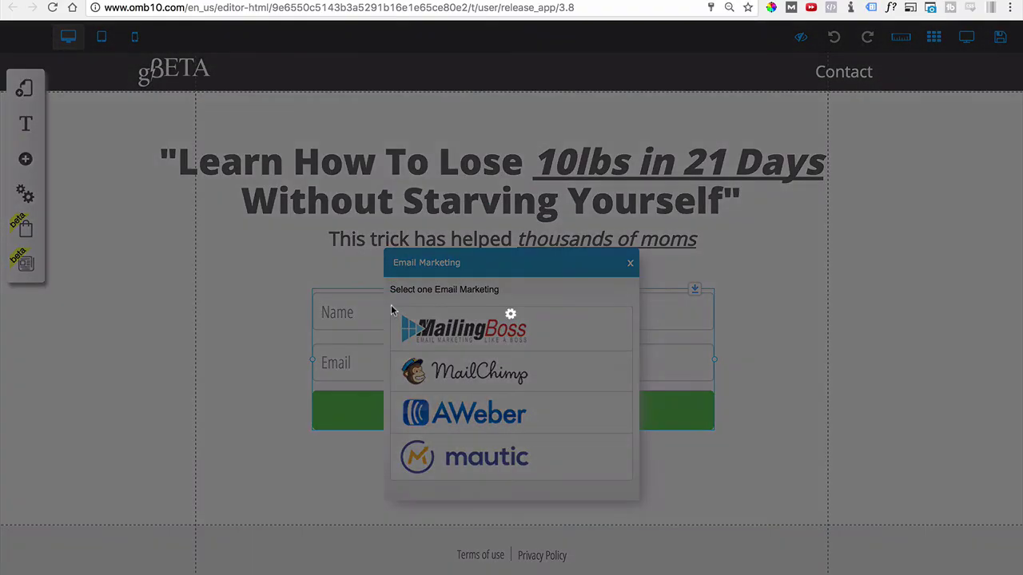
left_click(434, 320)
left_click(435, 262)
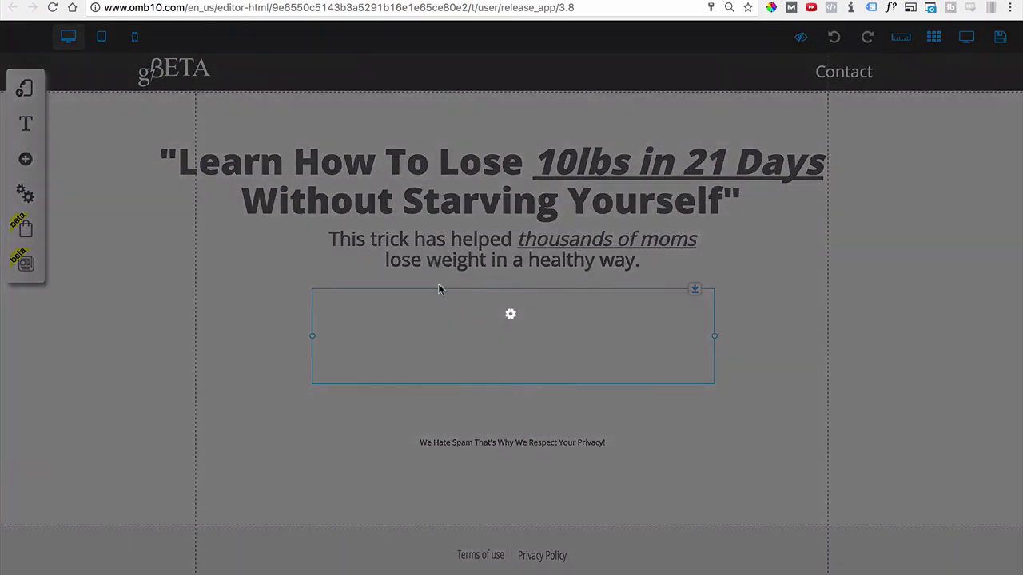
Step: Center the opt-in form below the subheading, with the privacy note just beneath its button, and fit the section height to them
left_click_drag(457, 349, 591, 267)
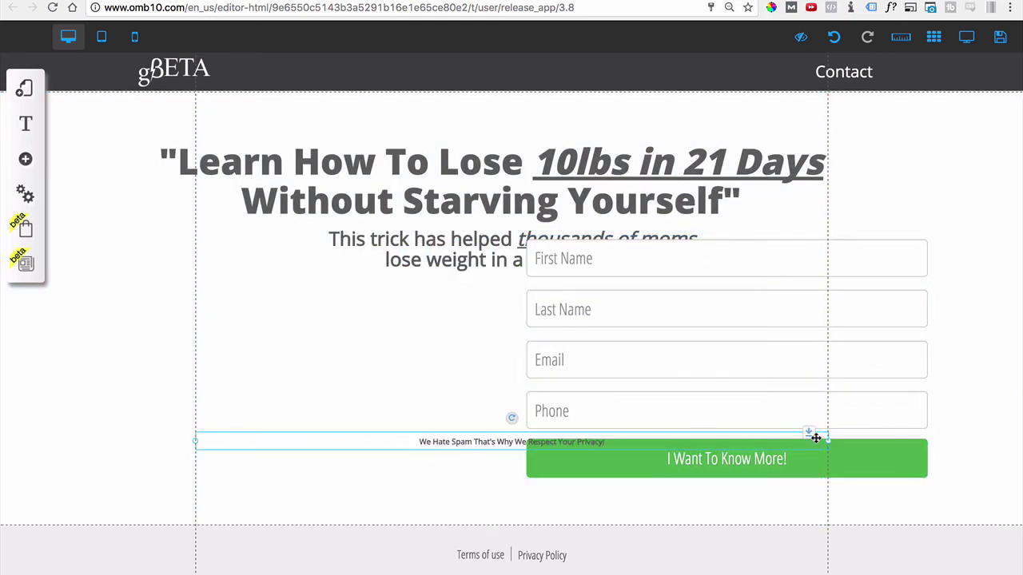
left_click_drag(808, 433, 808, 493)
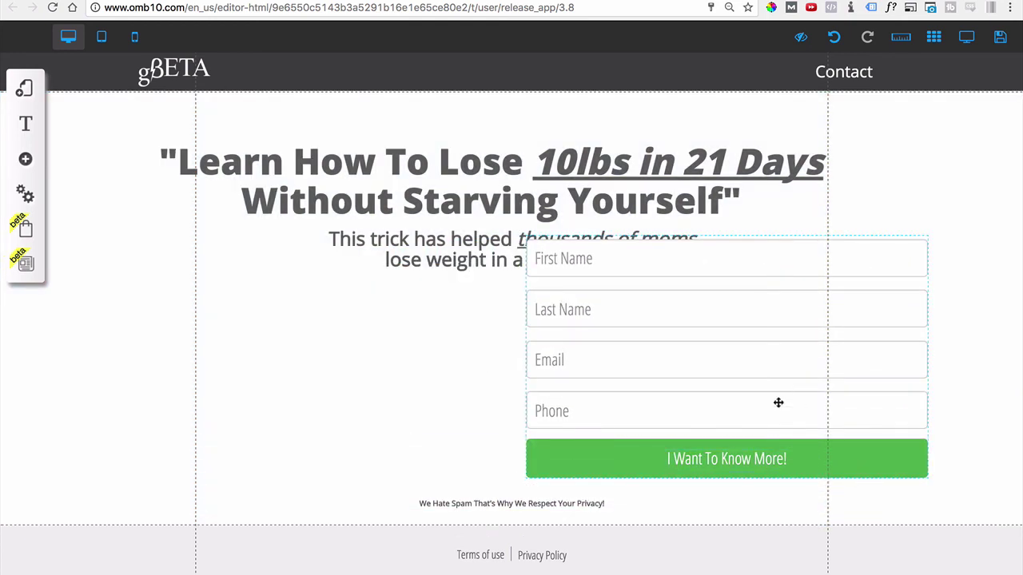
scroll(633, 227, "down", 4)
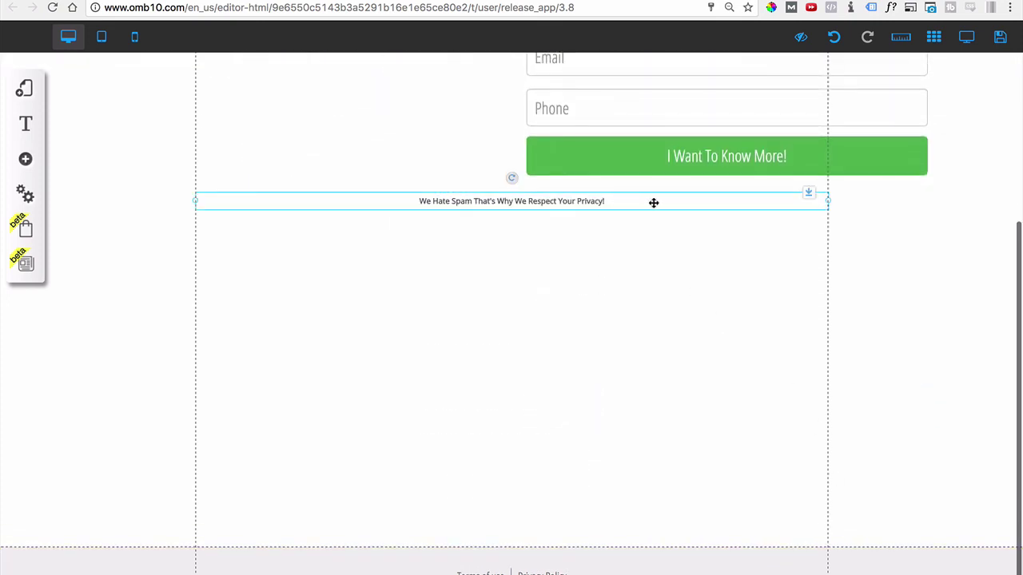
scroll(669, 210, "up", 4)
left_click_drag(685, 345, 484, 408)
scroll(605, 553, "down", 1)
left_click_drag(606, 553, 605, 445)
scroll(887, 470, "down", 5)
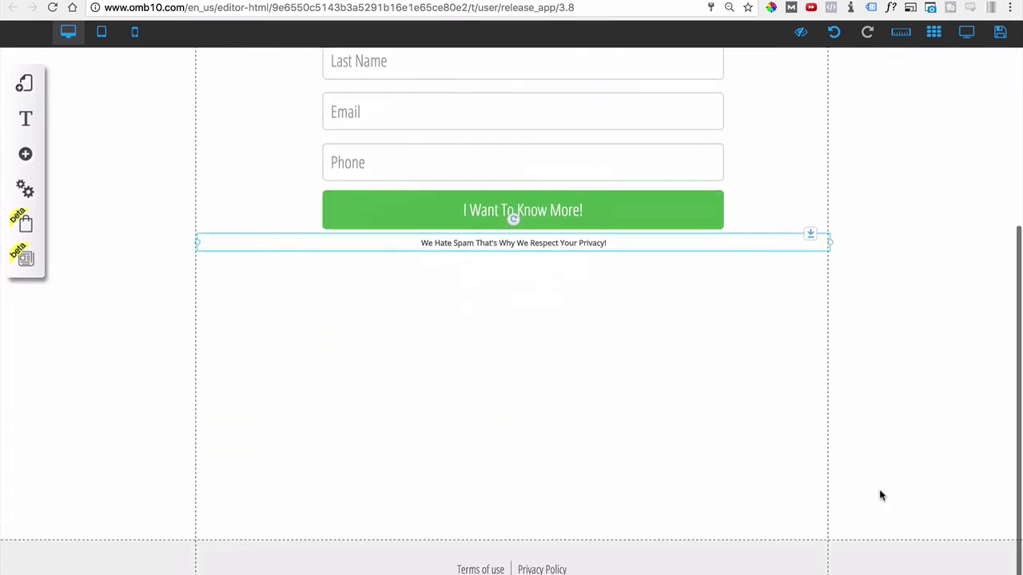
scroll(892, 519, "up", 6)
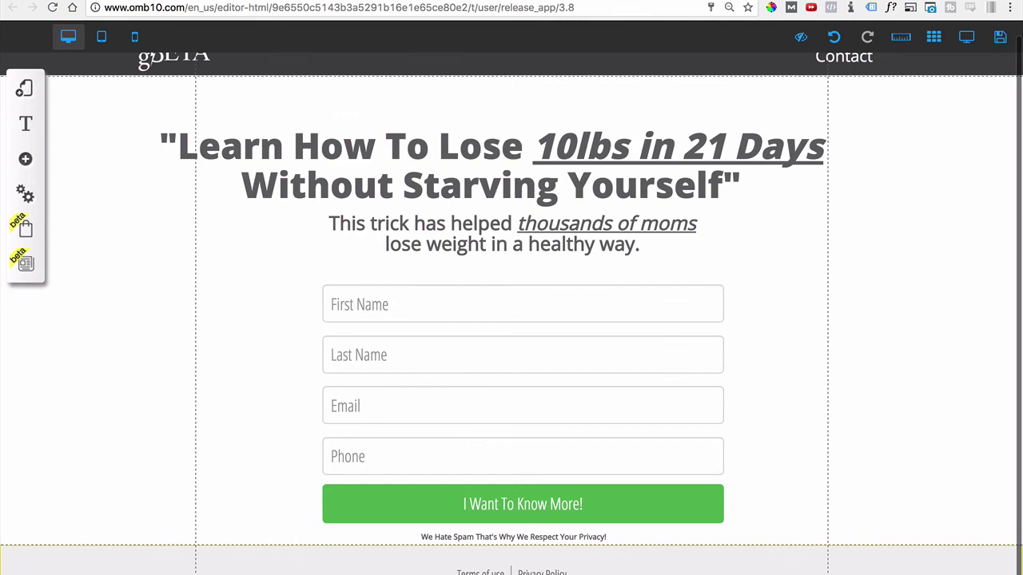
scroll(891, 562, "down", 1)
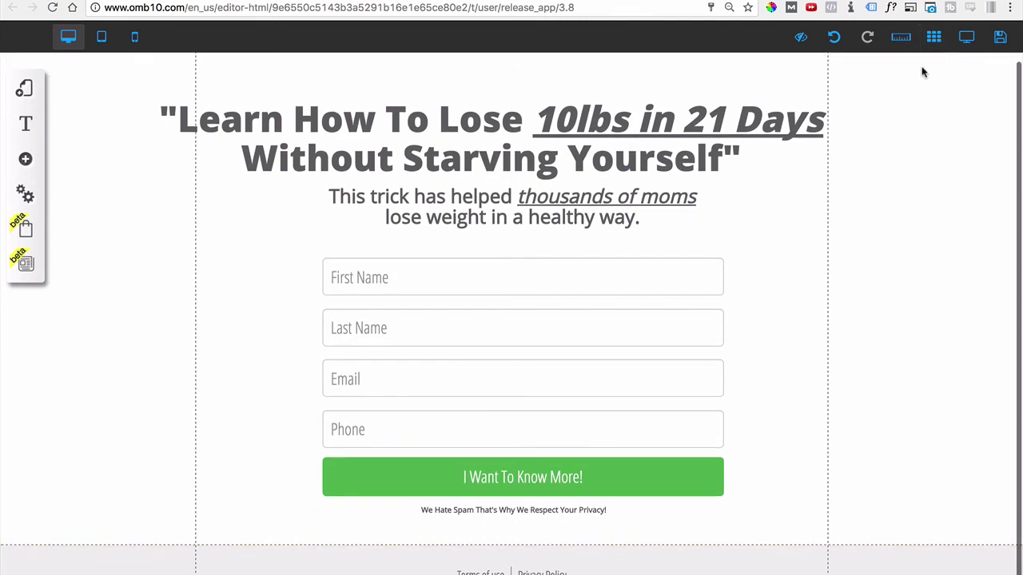
Step: Save the landing page changes for the Simple Squeeze Page layout and Home 1, and dismiss the alert
left_click(1000, 37)
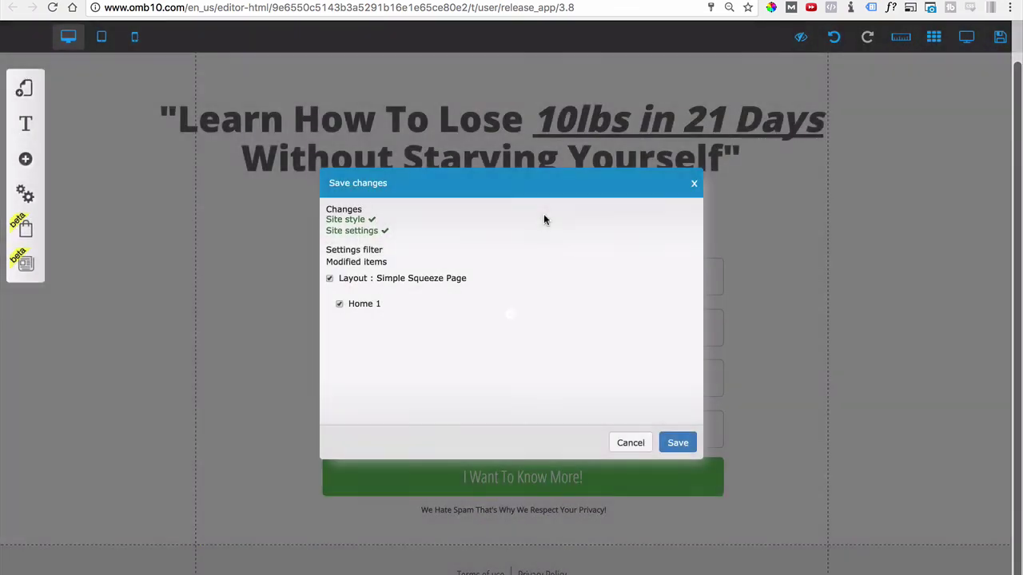
left_click(678, 444)
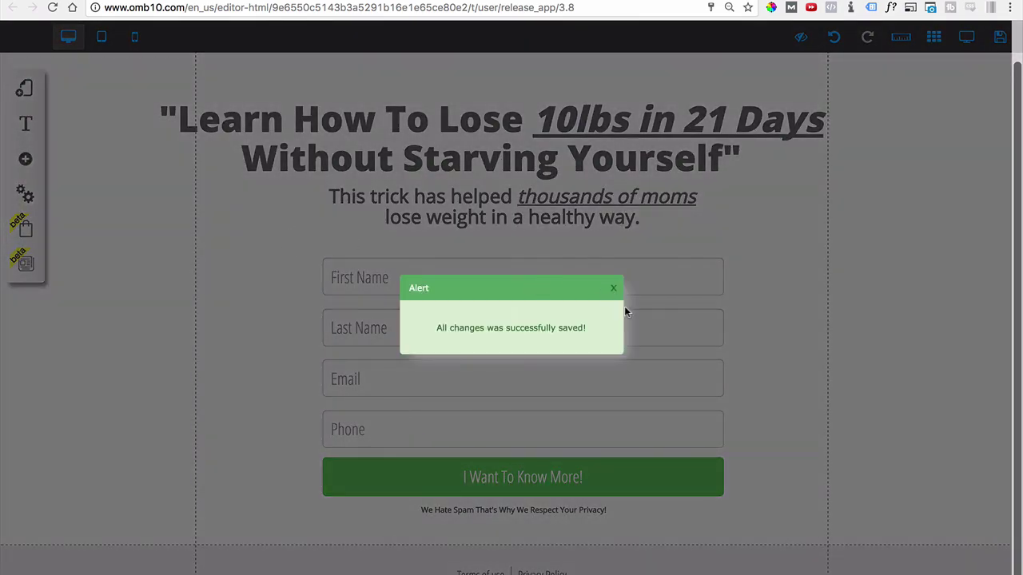
left_click(614, 290)
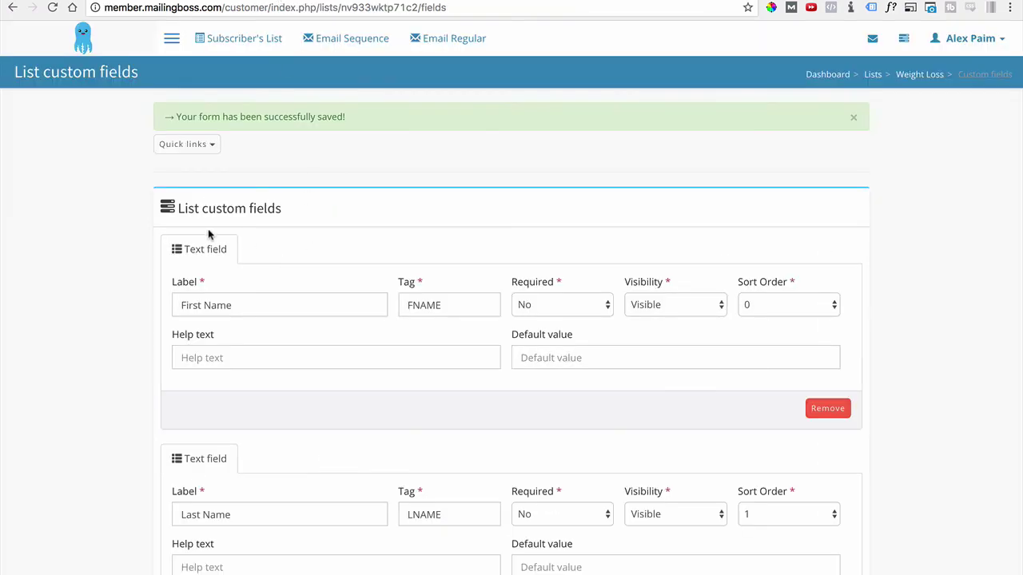
Step: Switch to MailingBoss and open the overview of subscriber lists
left_click(222, 50)
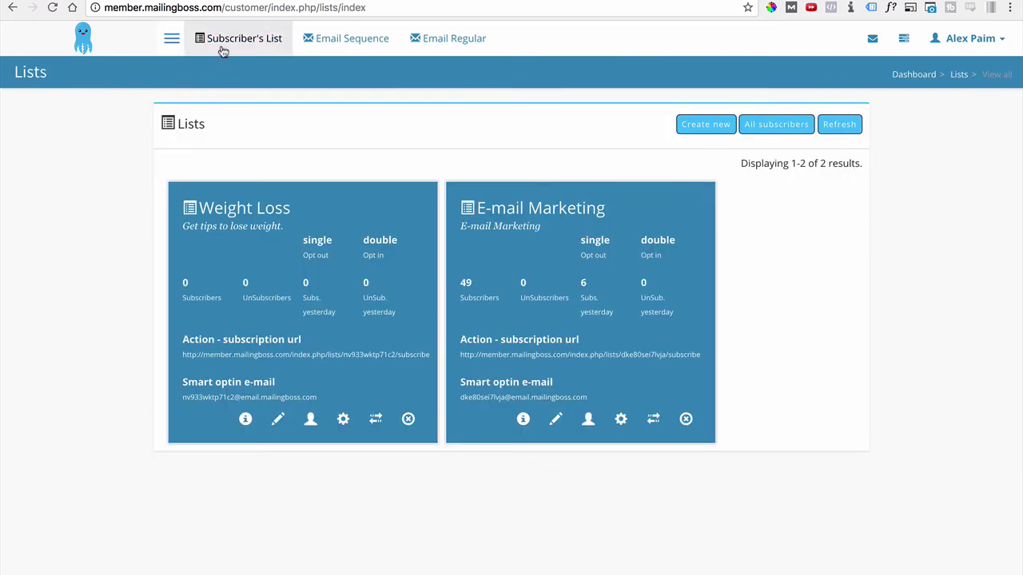